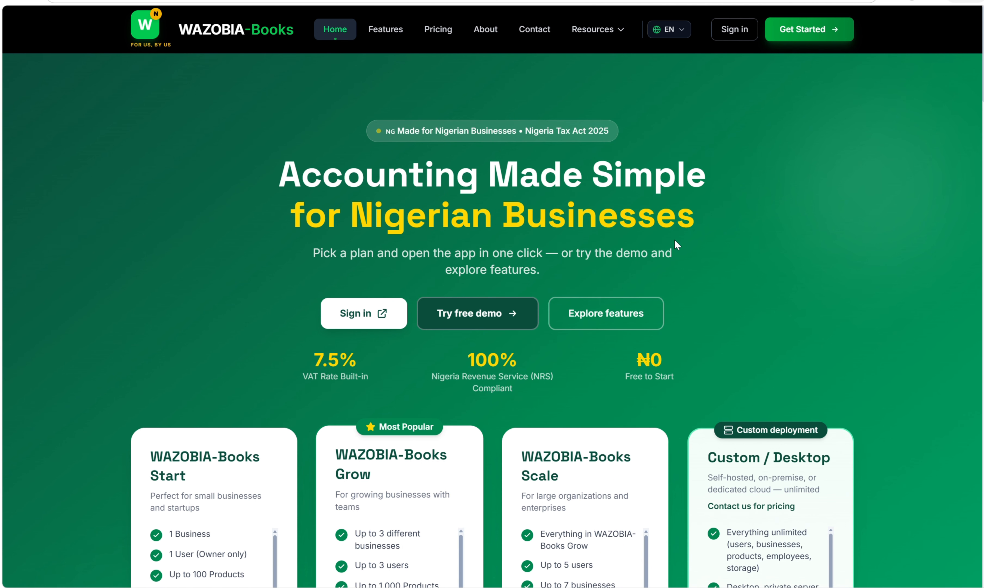
- Open the About page and read through the WAZOBIA meaning, mission, values and journey timeline
scroll(676, 245, "down", 5)
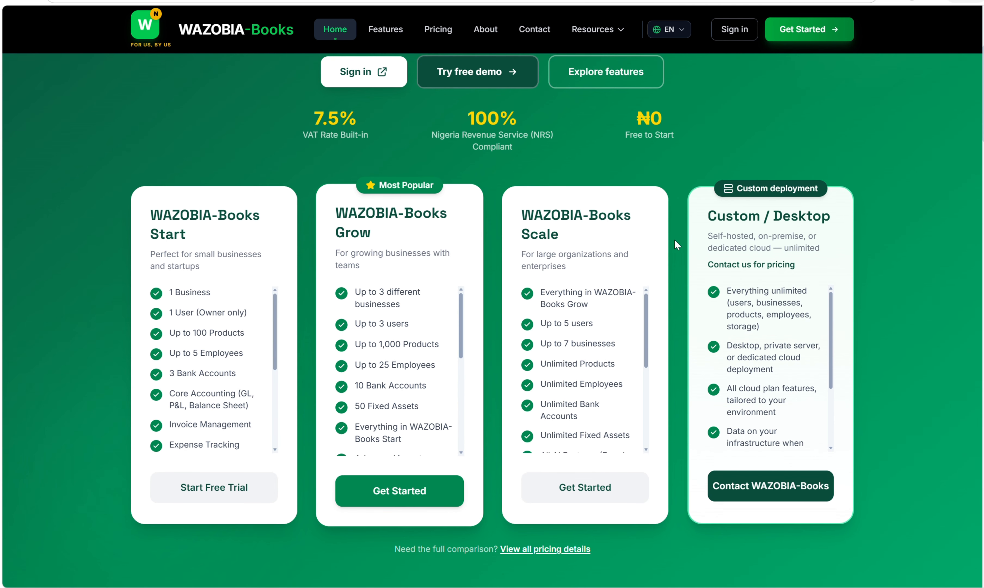
scroll(674, 243, "down", 7)
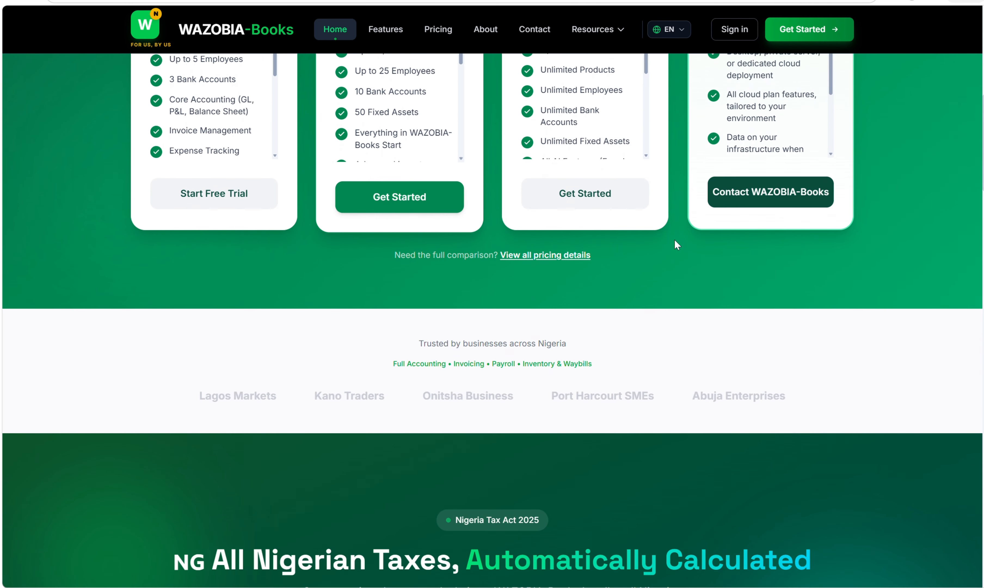
scroll(675, 244, "down", 4)
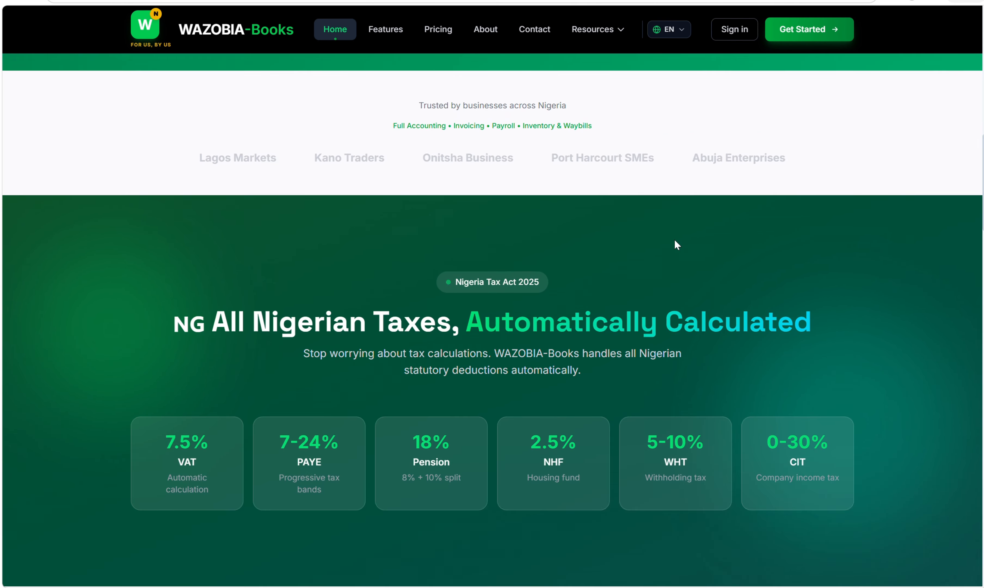
scroll(675, 245, "up", 5)
scroll(675, 241, "up", 10)
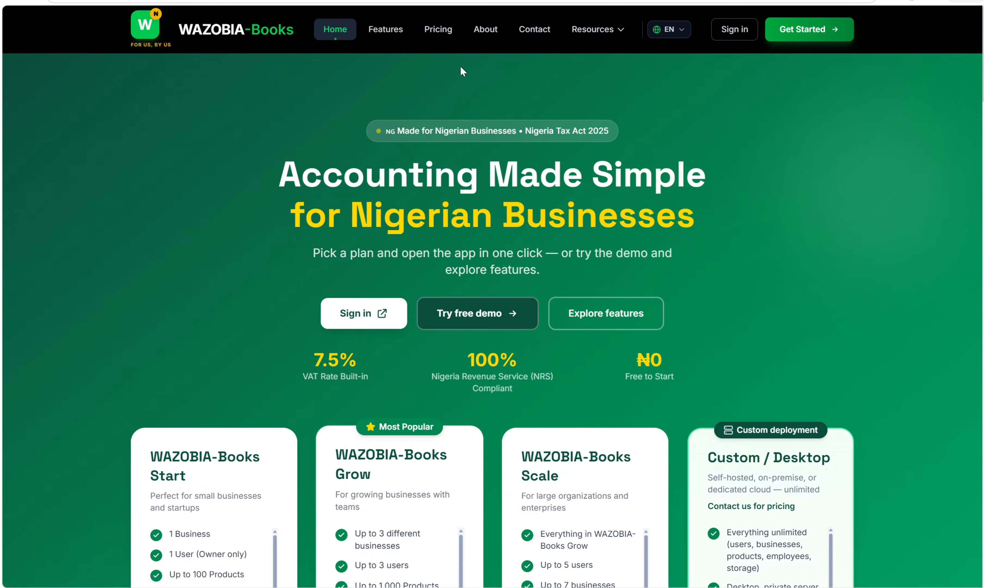
left_click(532, 35)
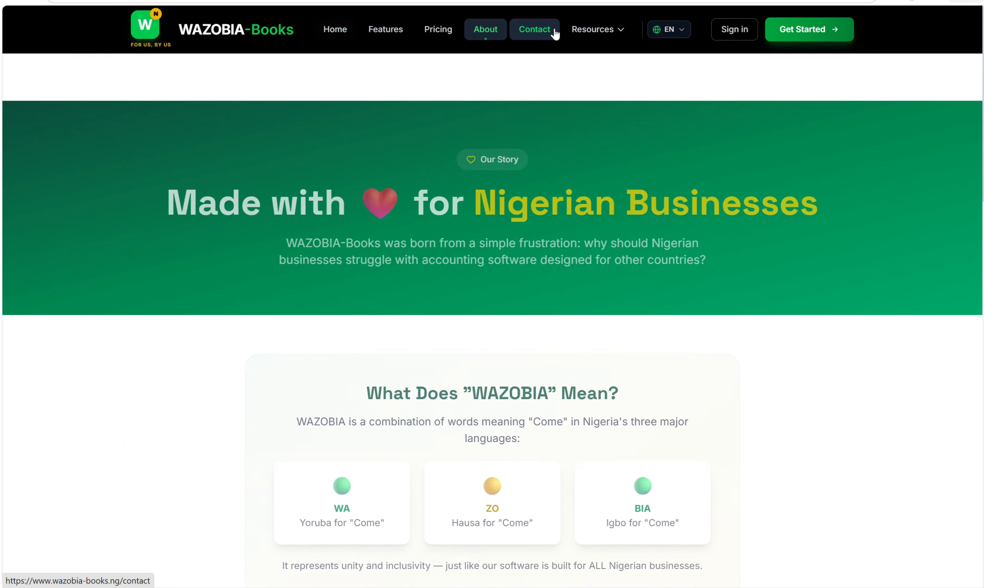
left_click(586, 35)
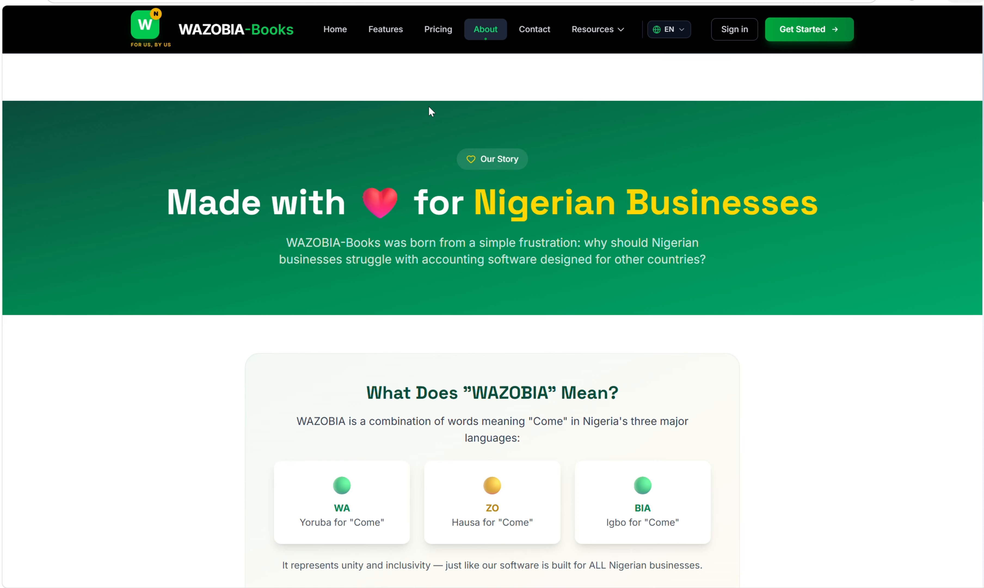
scroll(643, 139, "down", 5)
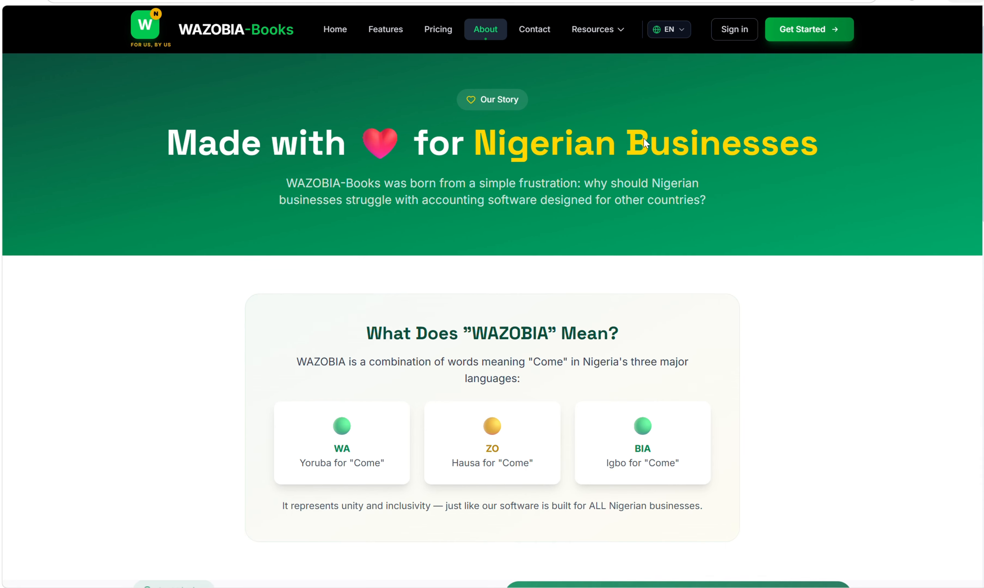
scroll(644, 138, "down", 8)
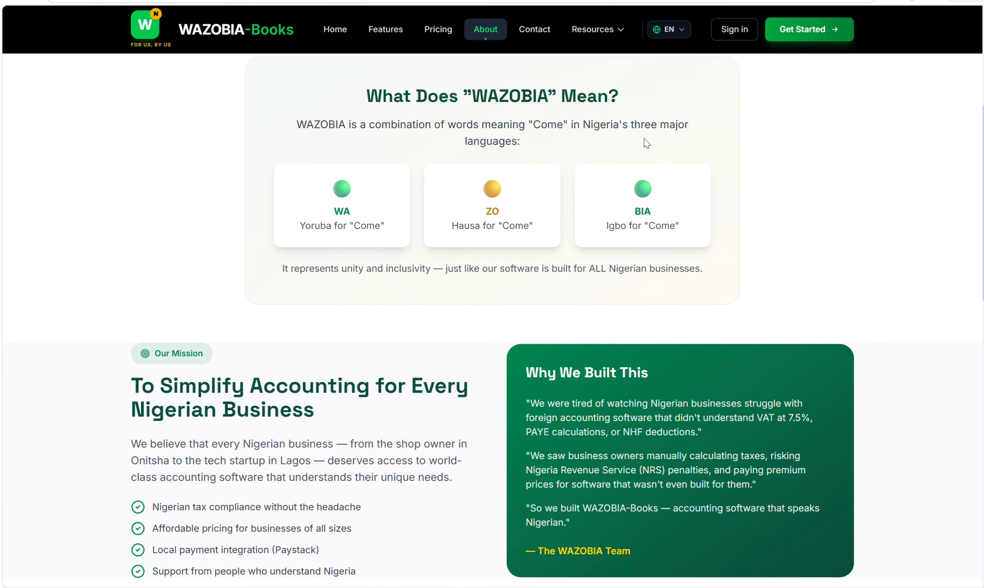
scroll(644, 138, "down", 2)
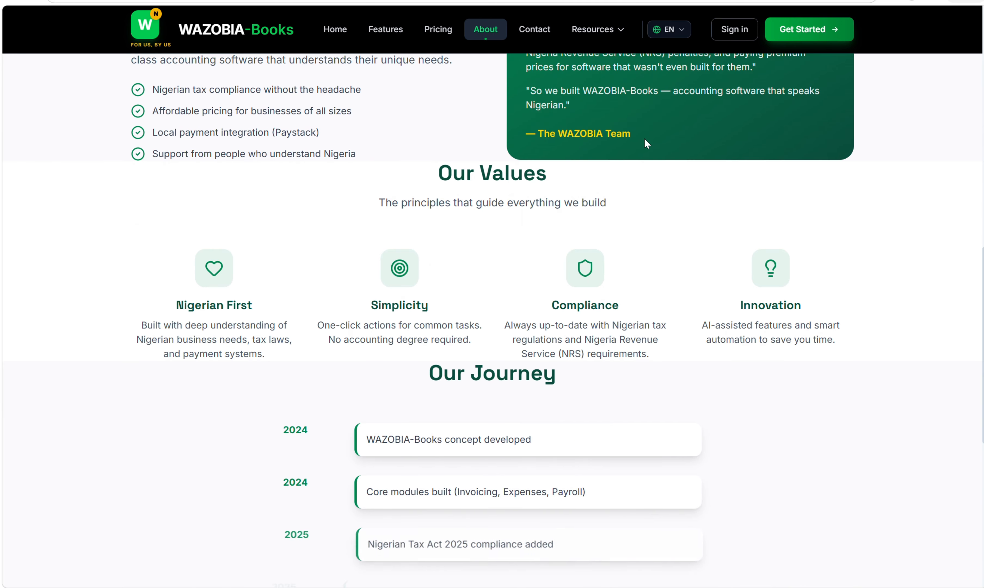
scroll(645, 138, "up", 10)
scroll(646, 143, "up", 5)
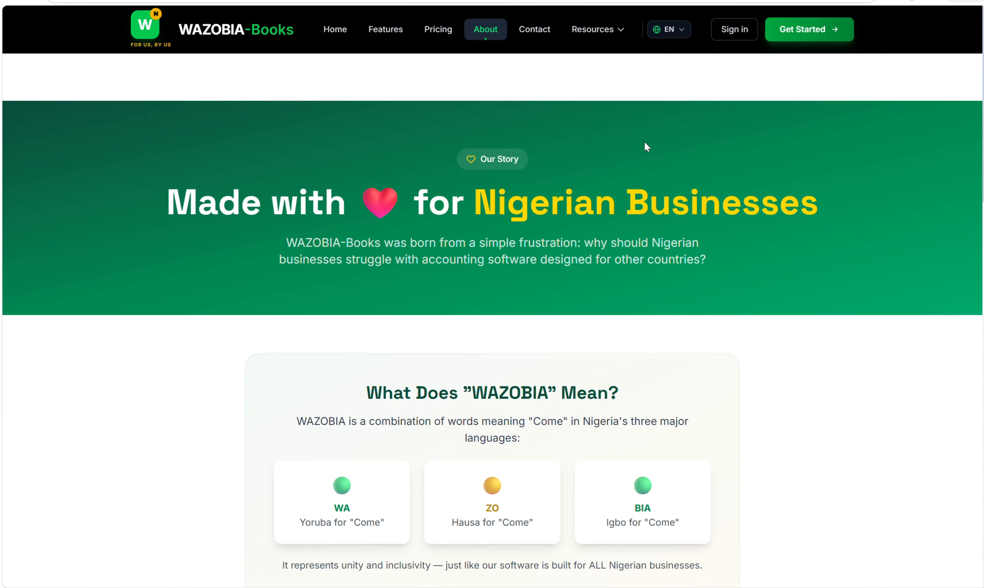
- View the User Manual under Resources, then go to the Sign in page
left_click(600, 32)
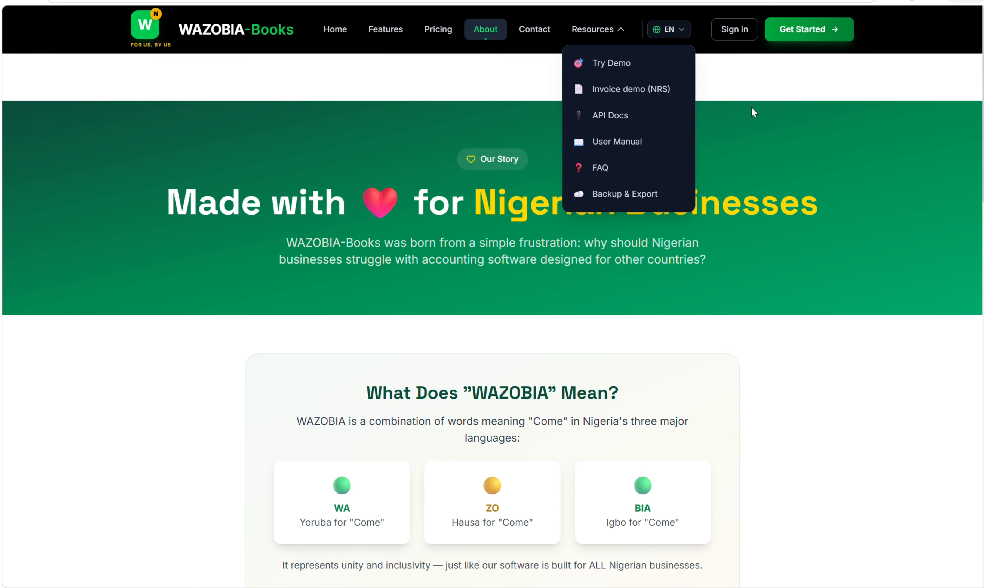
left_click(615, 143)
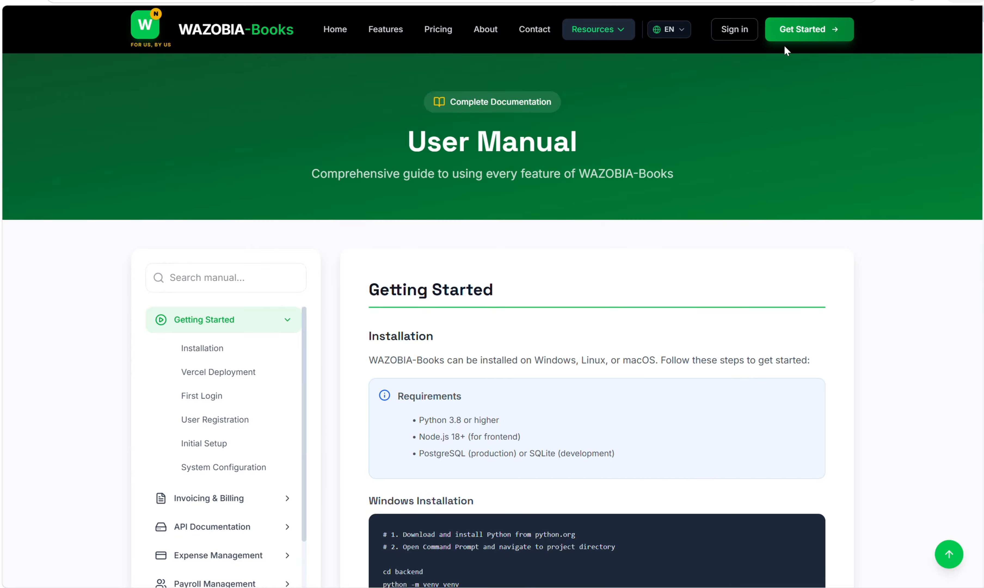
left_click(729, 35)
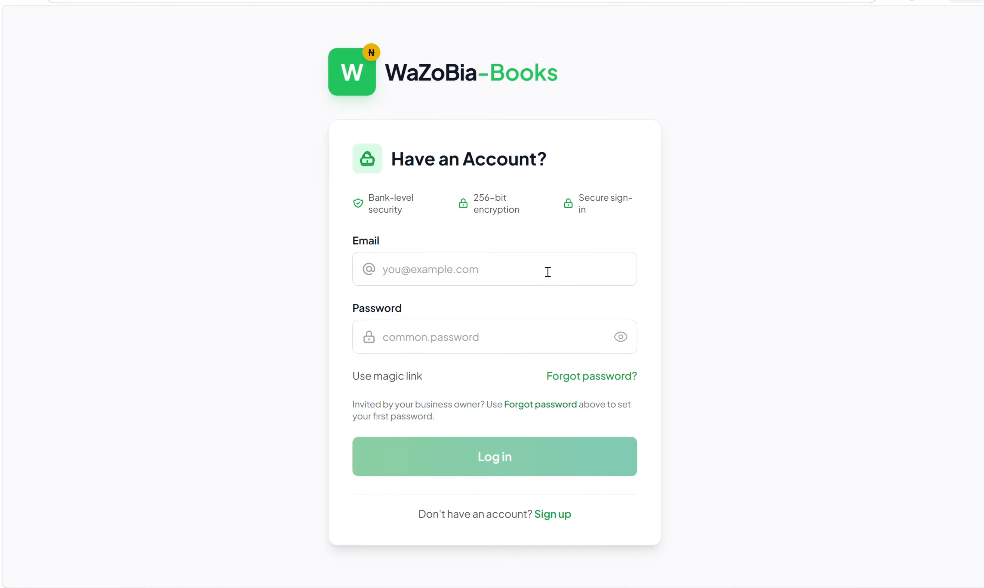
- Open the Sign up registration page and scroll through its form and plans
left_click(551, 514)
scroll(676, 347, "down", 4)
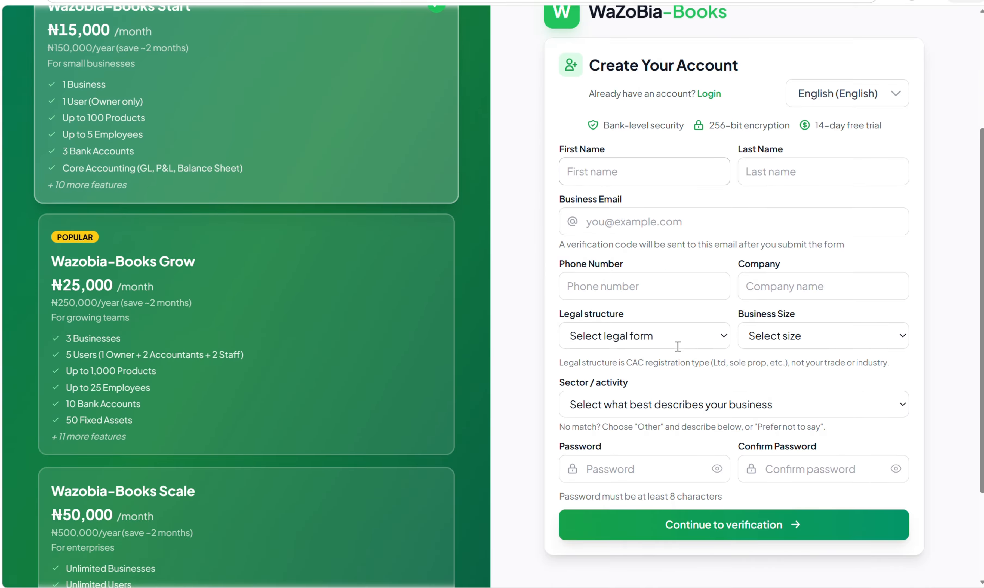
scroll(677, 346, "down", 1)
scroll(677, 348, "up", 5)
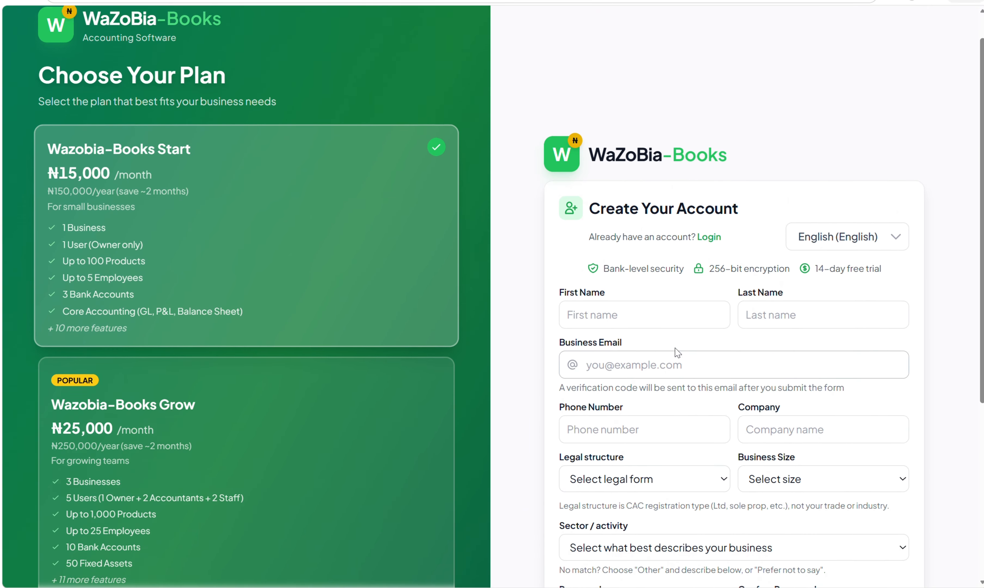
scroll(675, 345, "down", 3)
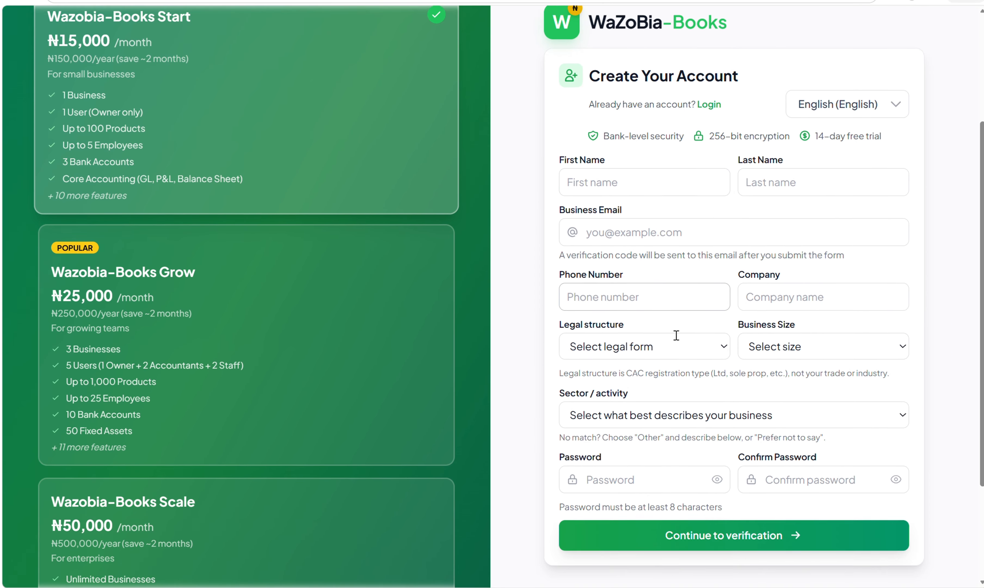
scroll(675, 335, "down", 2)
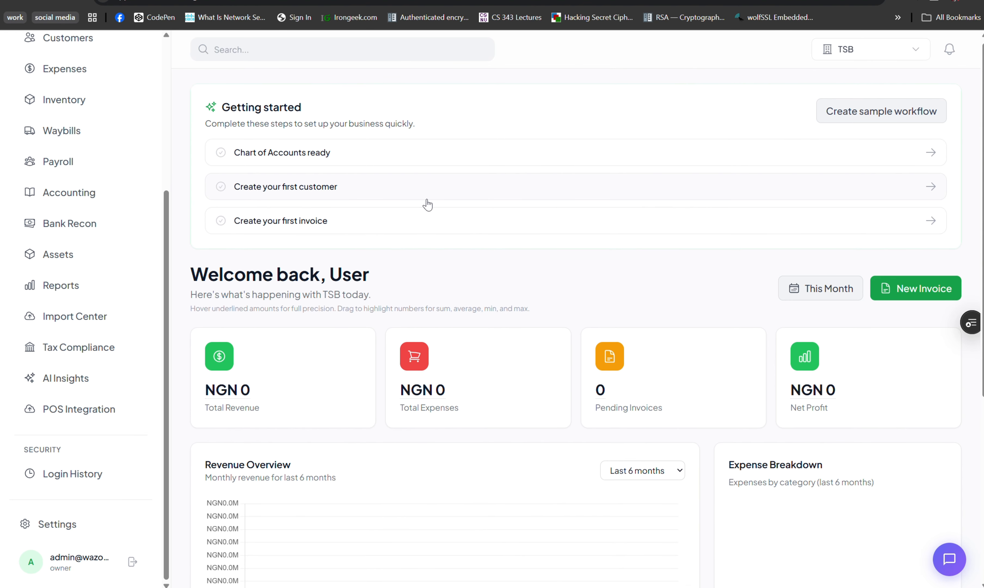
scroll(424, 203, "down", 2)
scroll(424, 203, "up", 2)
scroll(48, 136, "up", 5)
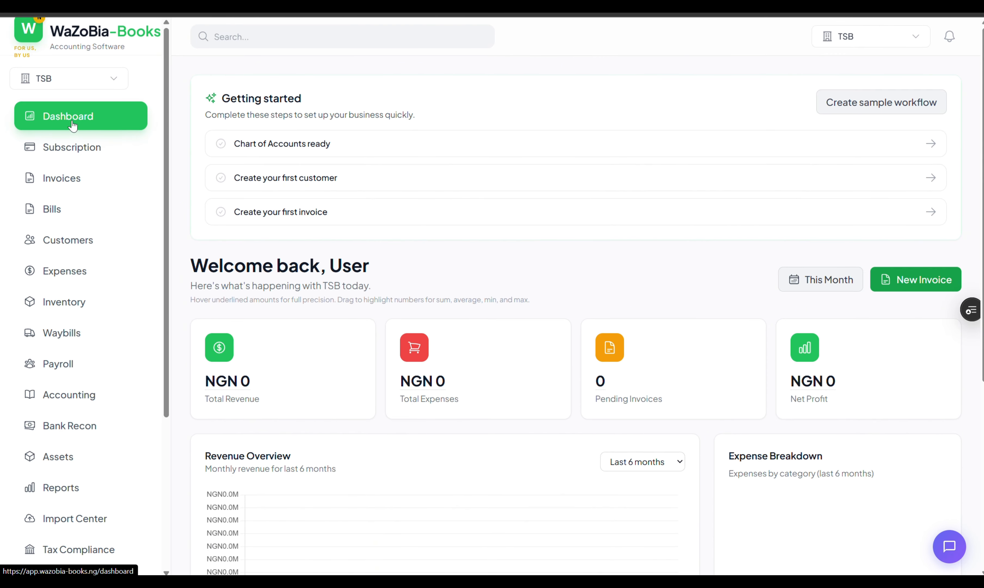
scroll(665, 284, "down", 1)
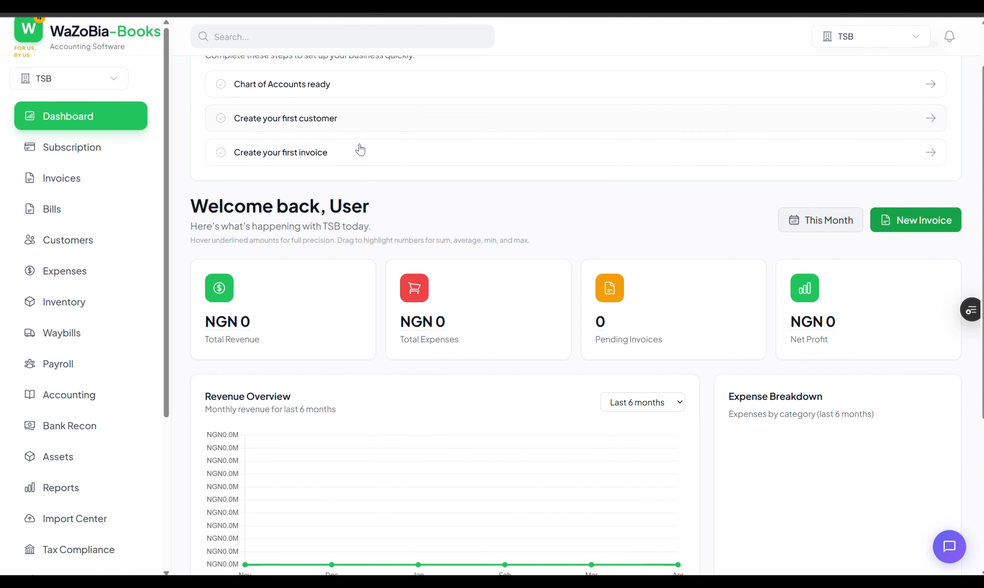
scroll(360, 151, "up", 2)
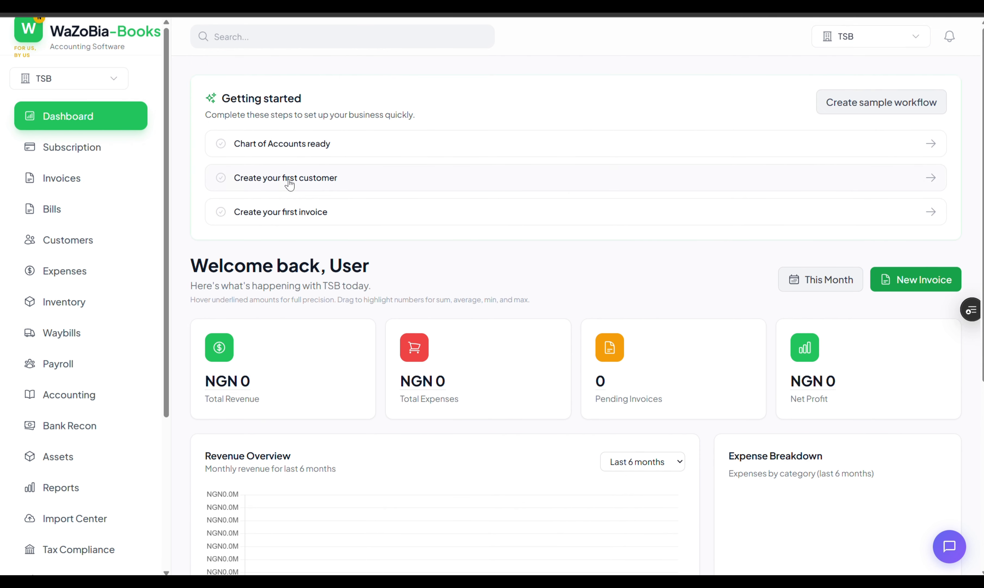
scroll(823, 287, "down", 5)
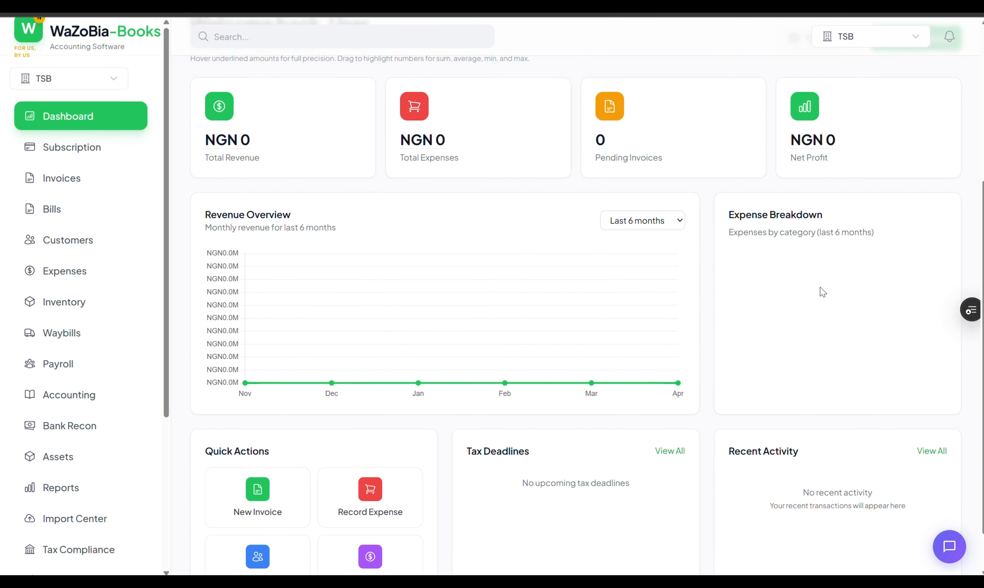
scroll(821, 292, "down", 1)
scroll(818, 292, "up", 3)
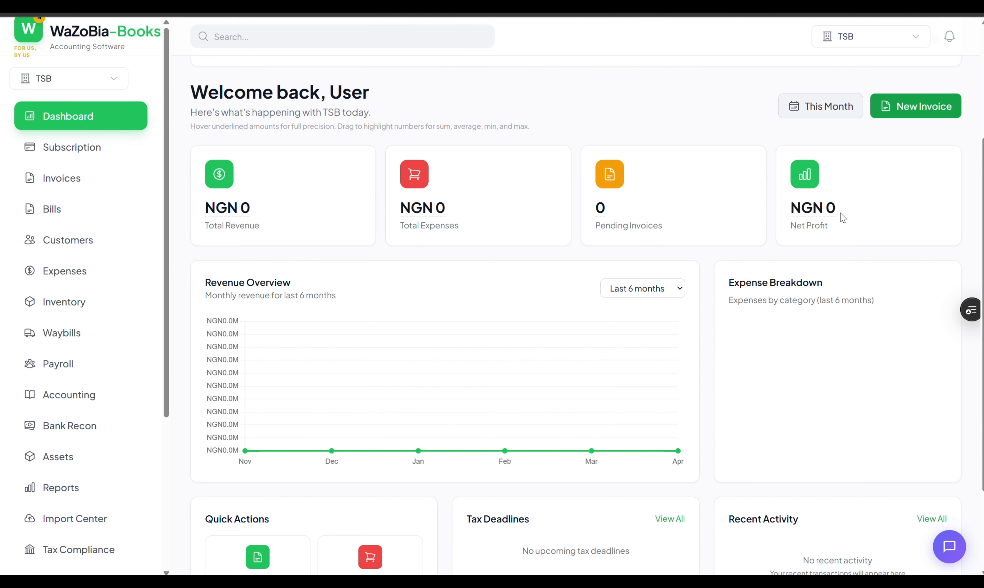
- Review the dashboard totals and the revenue chart's time range
left_click_drag(191, 162, 642, 358)
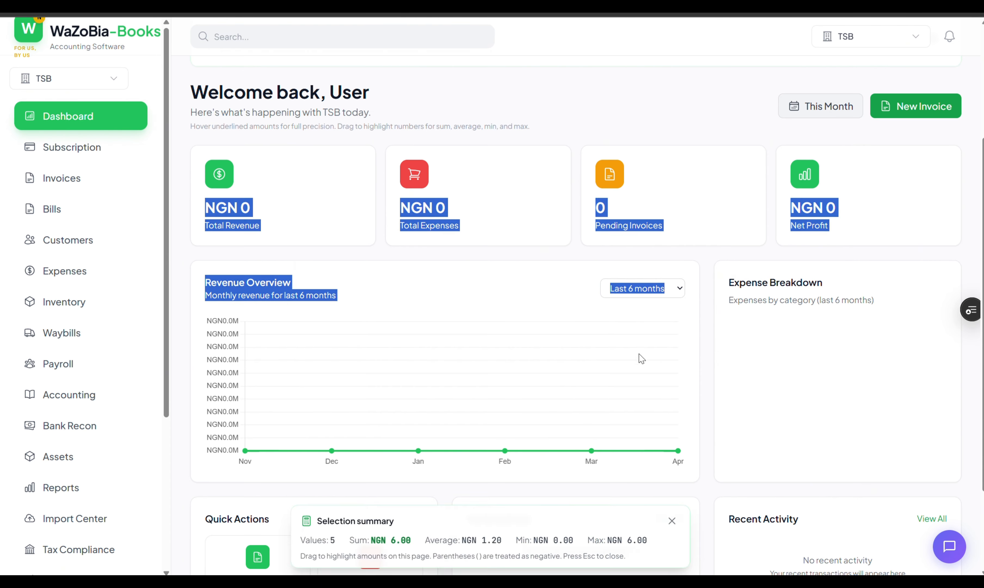
left_click(896, 269)
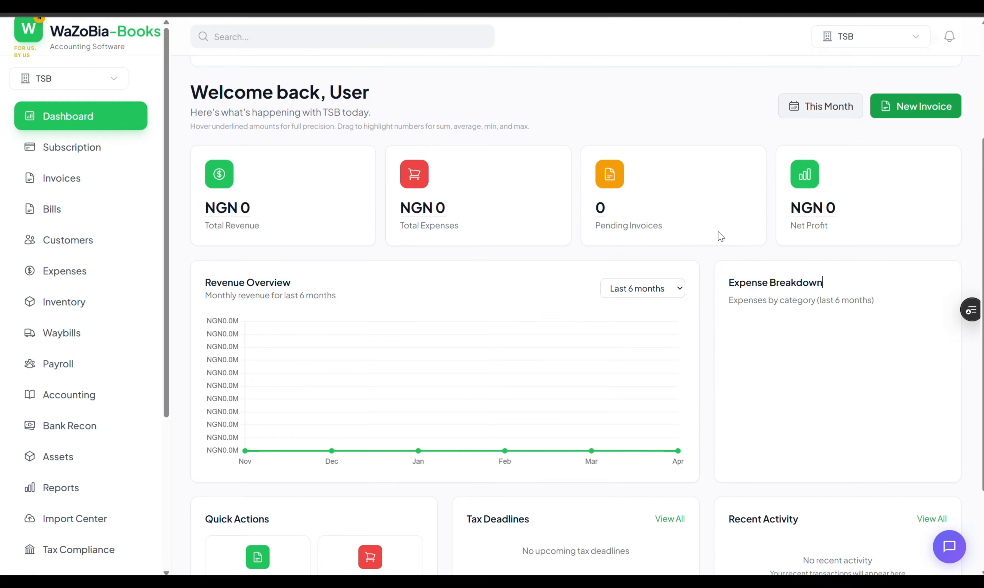
scroll(822, 279, "down", 3)
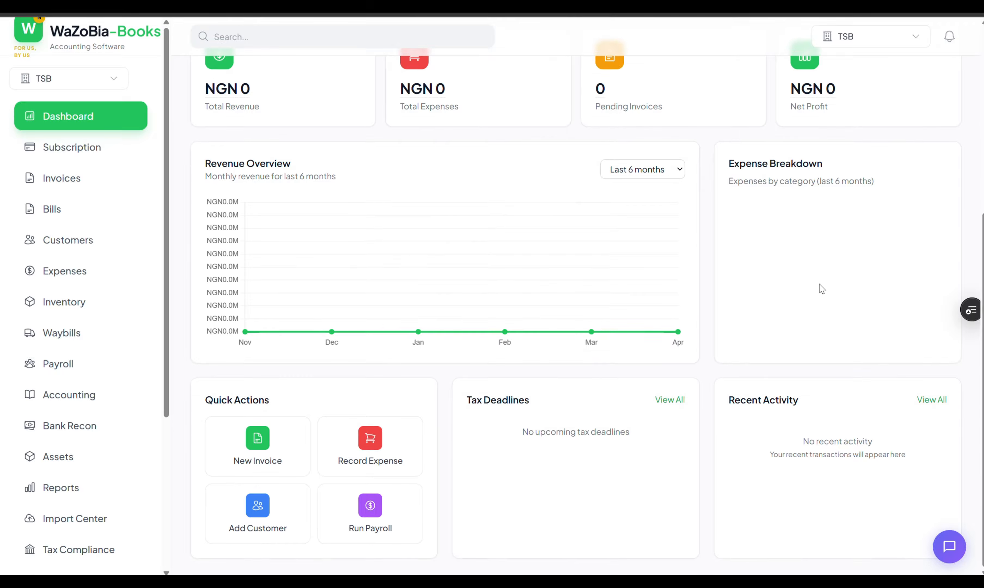
scroll(815, 290, "up", 3)
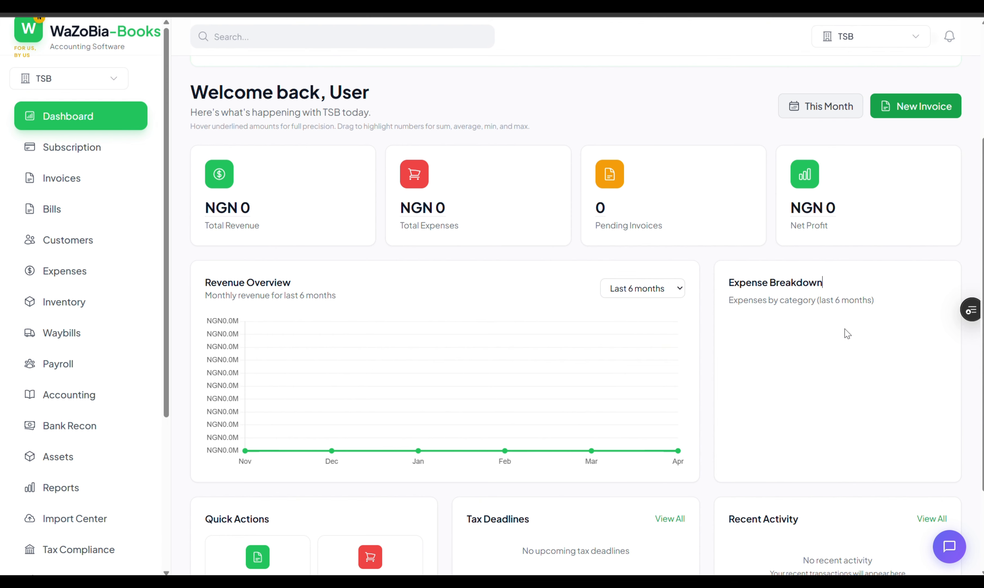
scroll(846, 333, "down", 3)
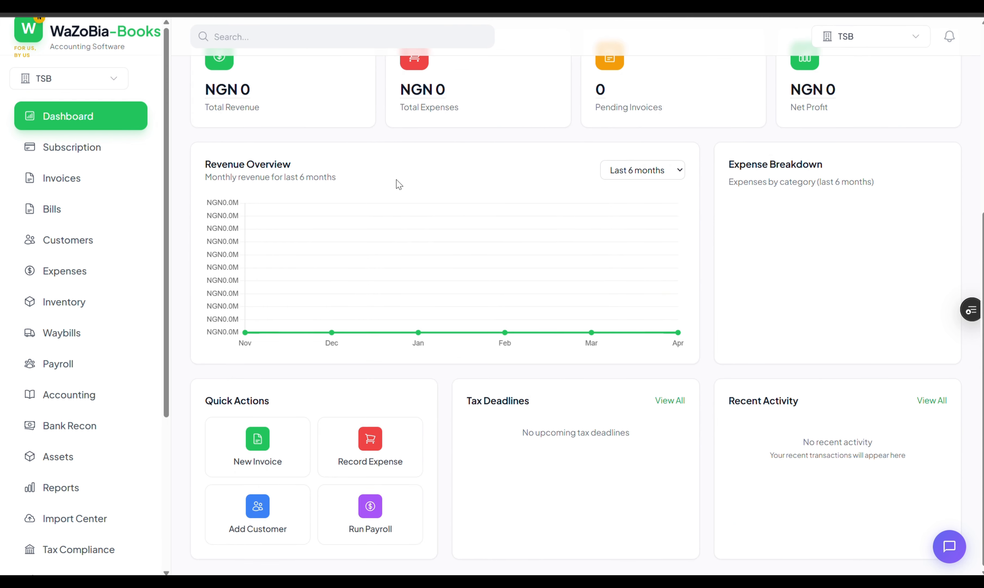
scroll(398, 184, "up", 2)
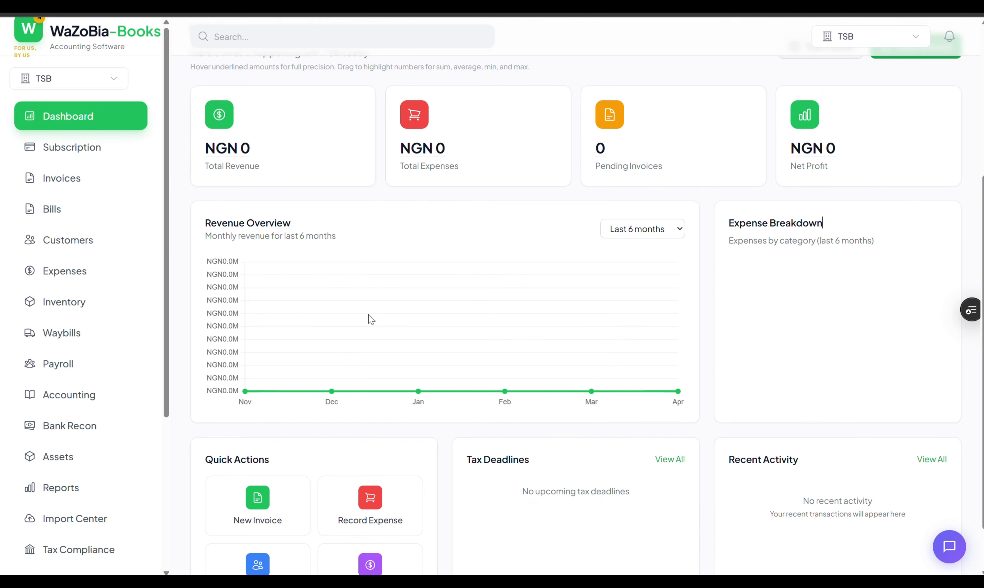
scroll(279, 325, "down", 2)
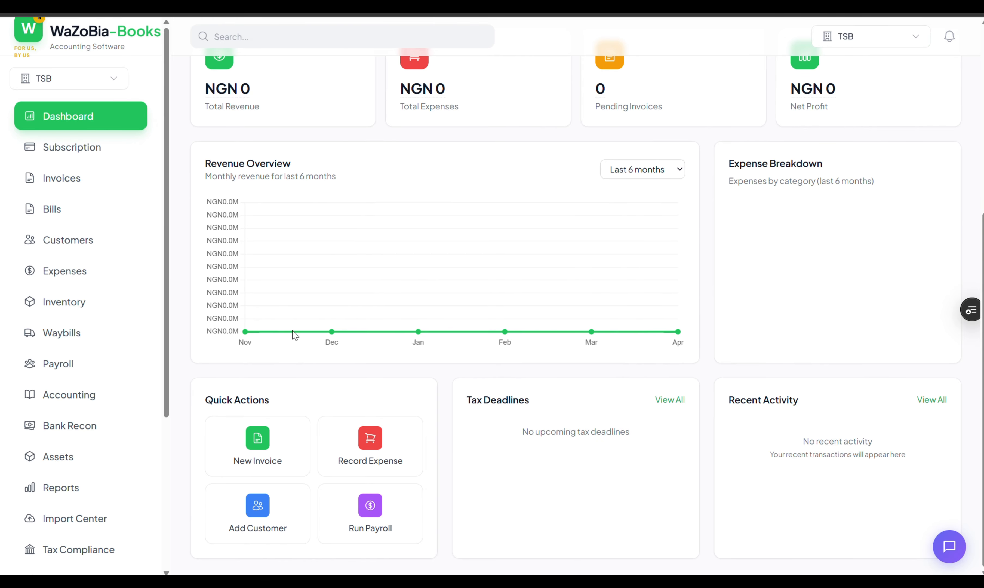
scroll(312, 345, "up", 4)
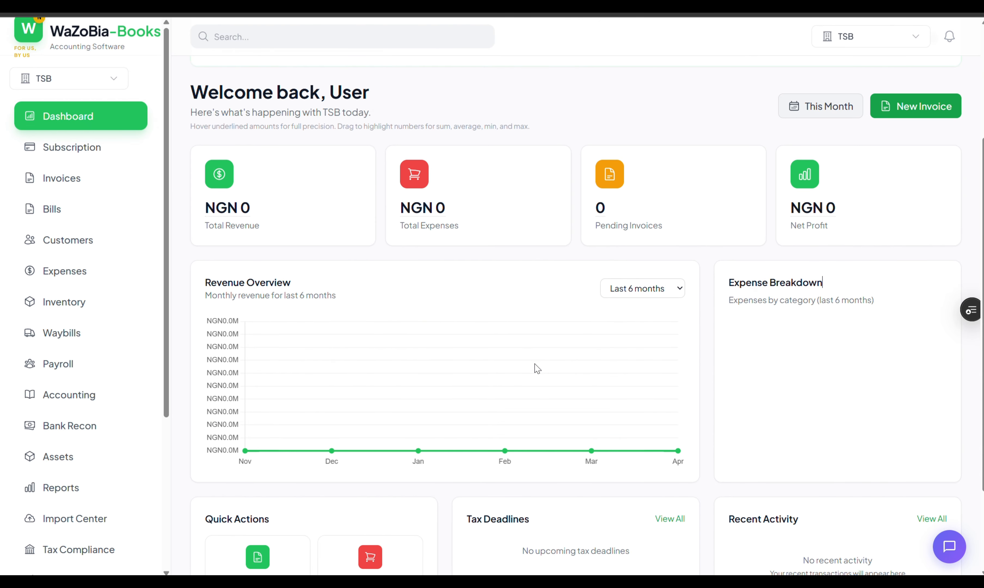
left_click(677, 289)
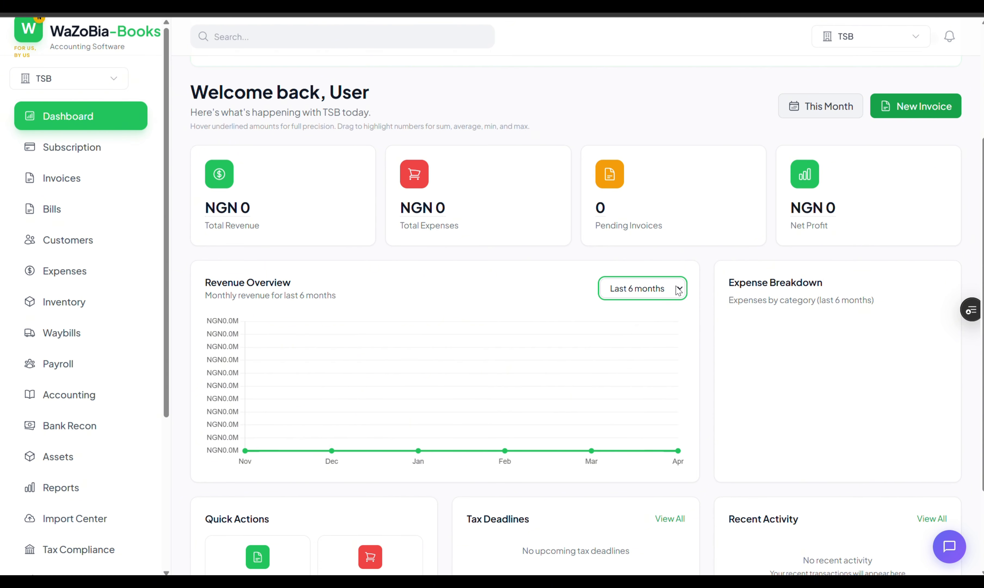
scroll(839, 378, "down", 3)
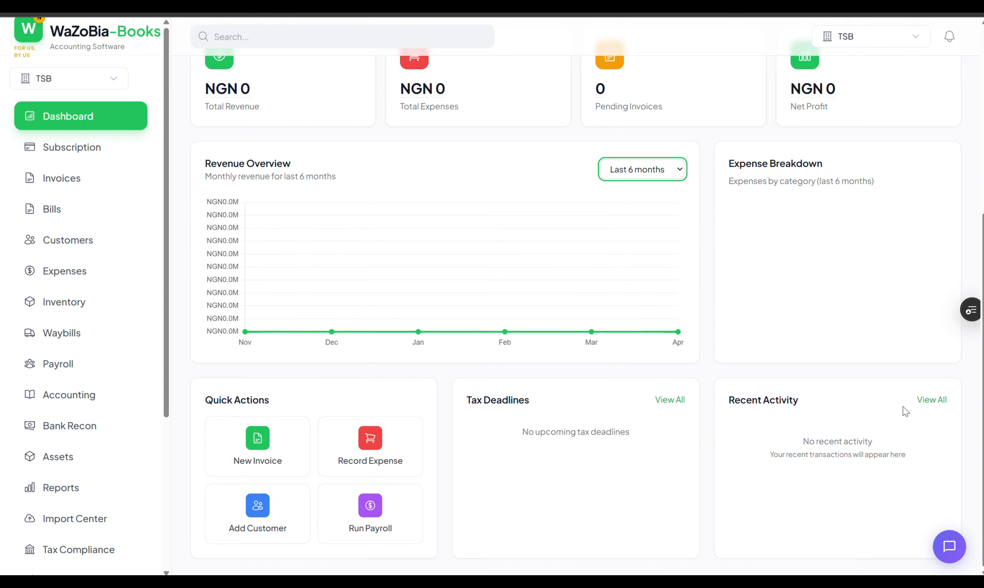
- Pass through Reports to the empty Customers list and start a new customer
left_click(927, 399)
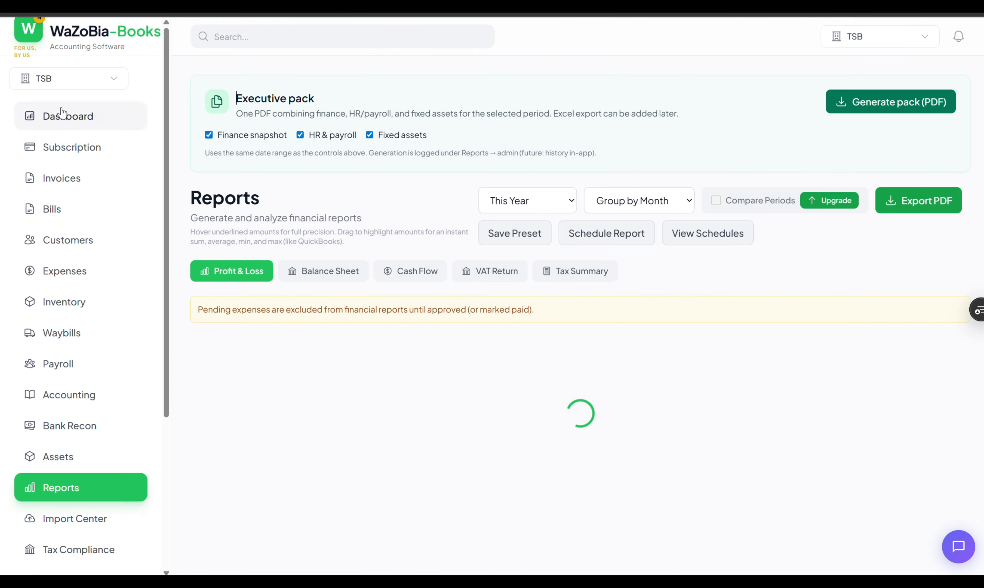
left_click(64, 244)
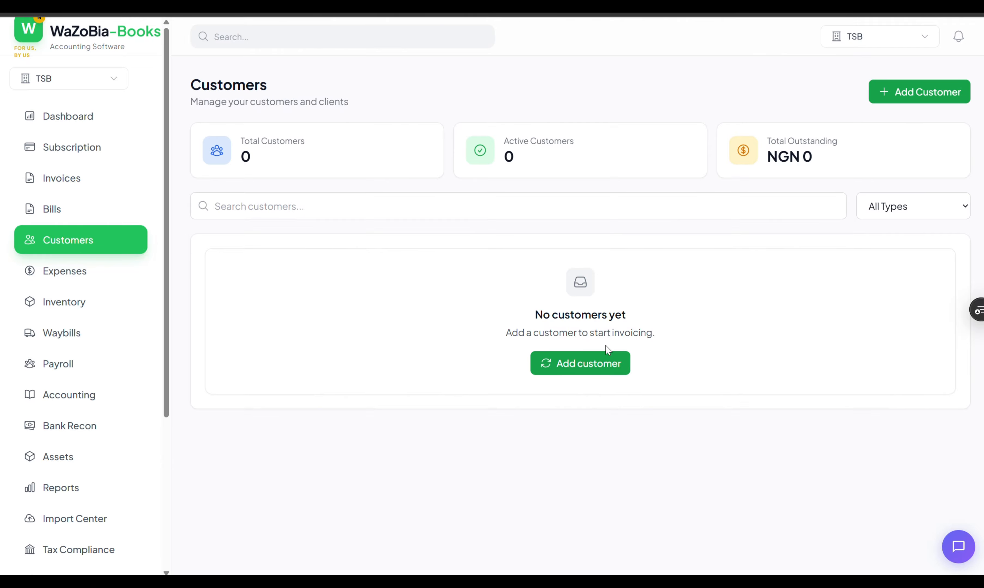
left_click(606, 355)
- Make the customer an Individual and fill their details from a saved contact
left_click(462, 101)
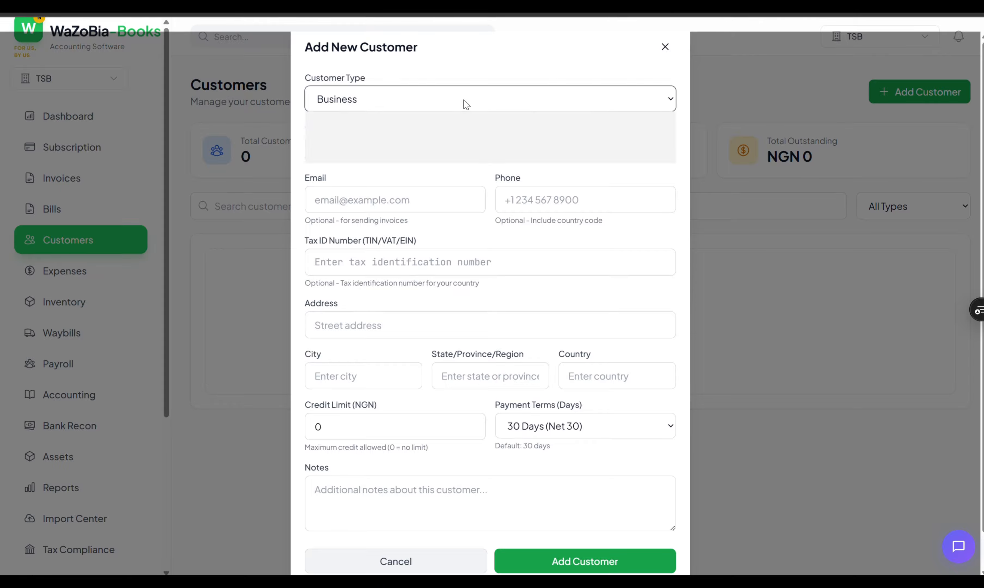
left_click(371, 126)
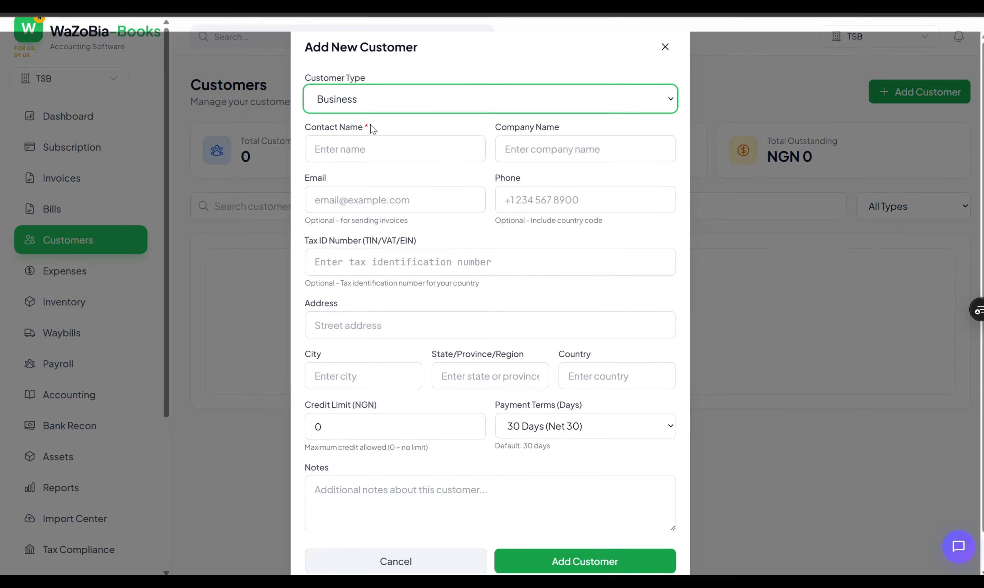
left_click(419, 156)
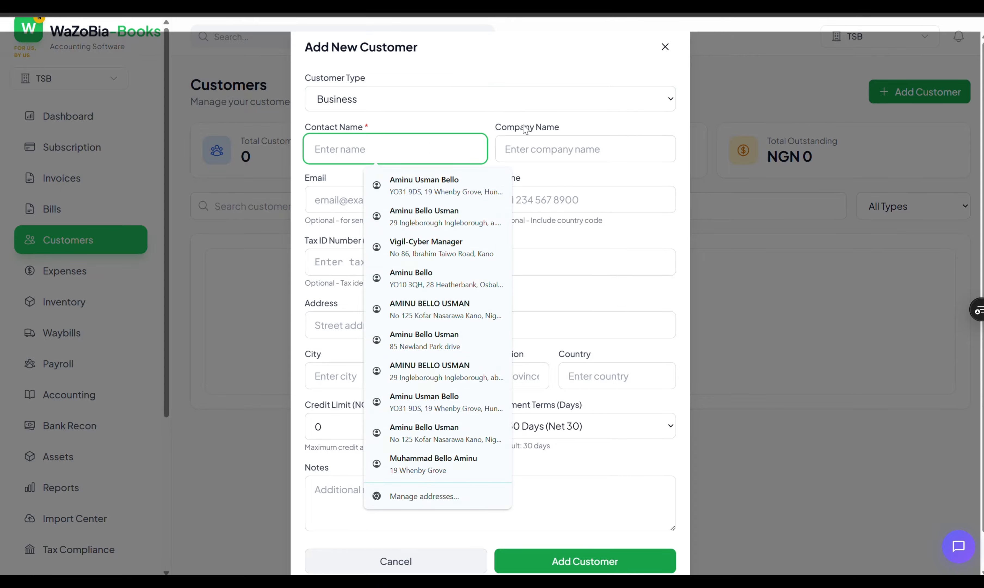
left_click(622, 101)
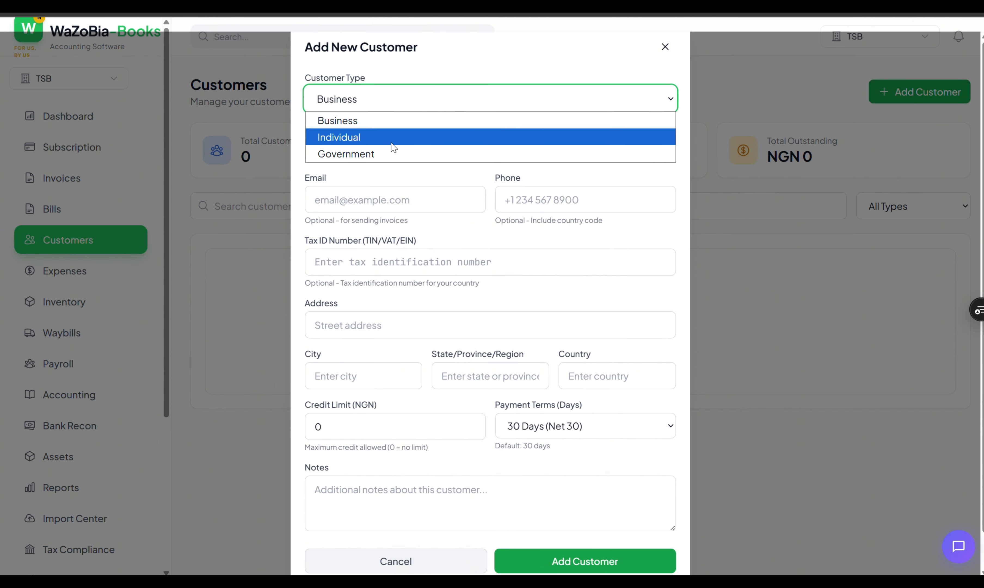
left_click(359, 140)
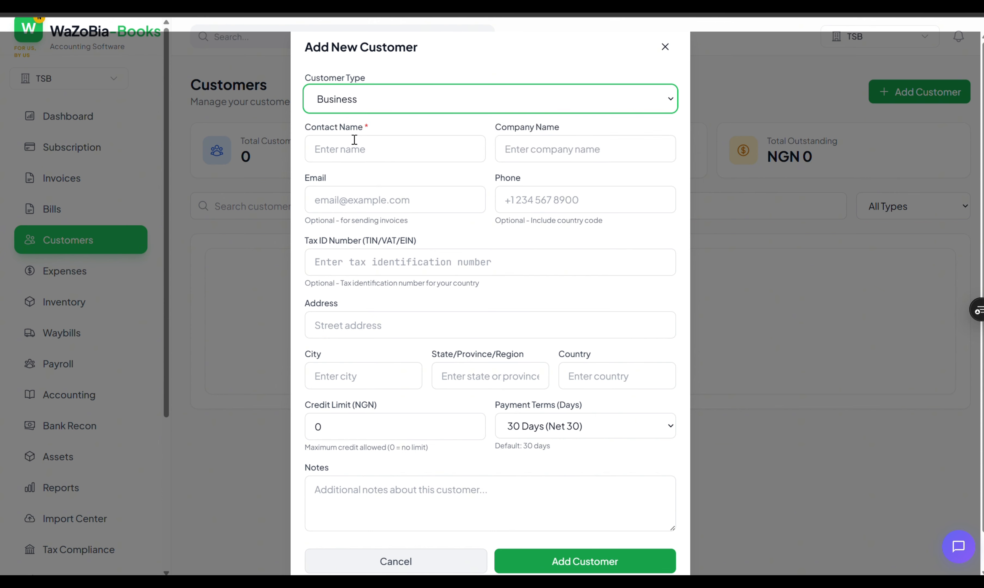
left_click(446, 157)
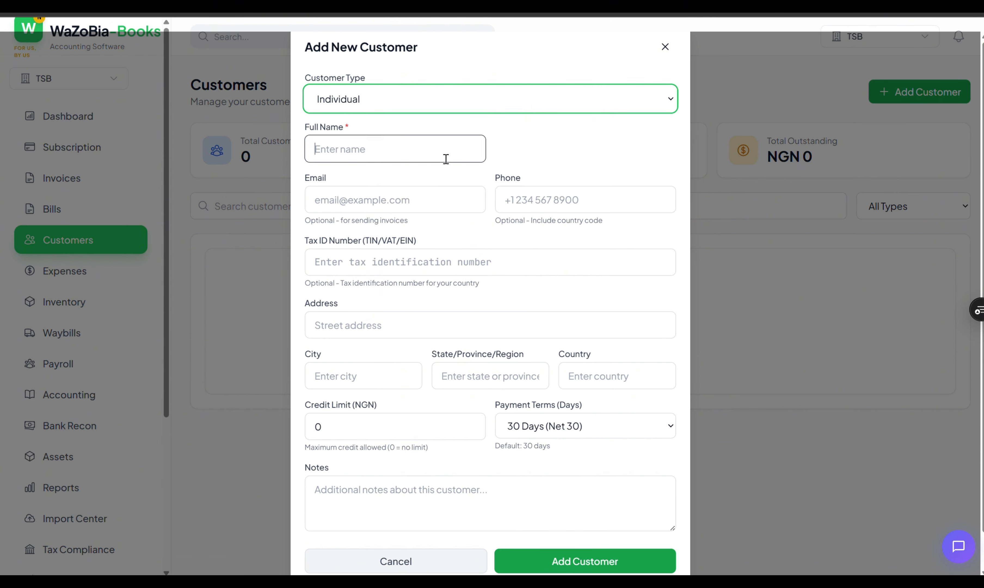
left_click(675, 147)
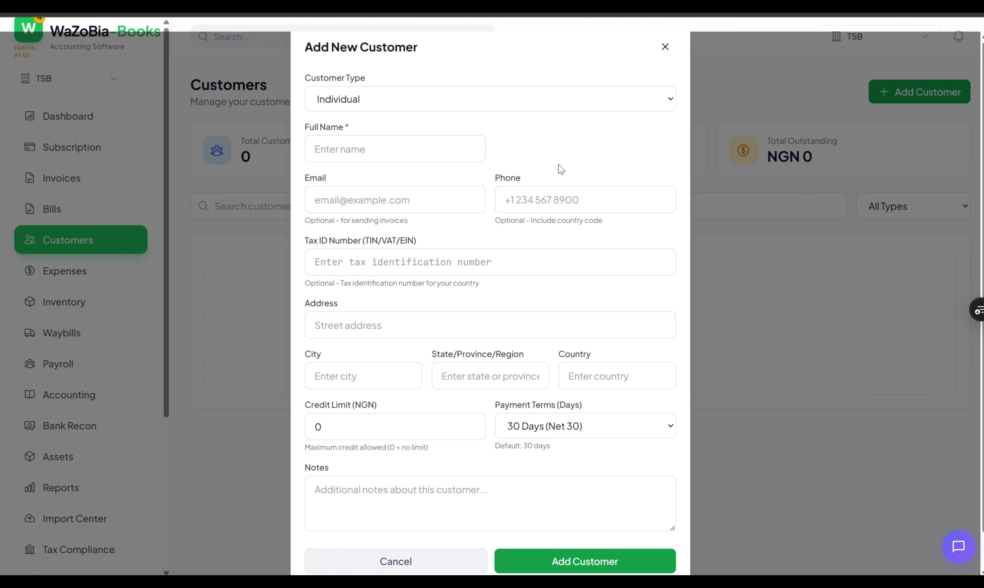
left_click(448, 155)
left_click(567, 155)
left_click(393, 147)
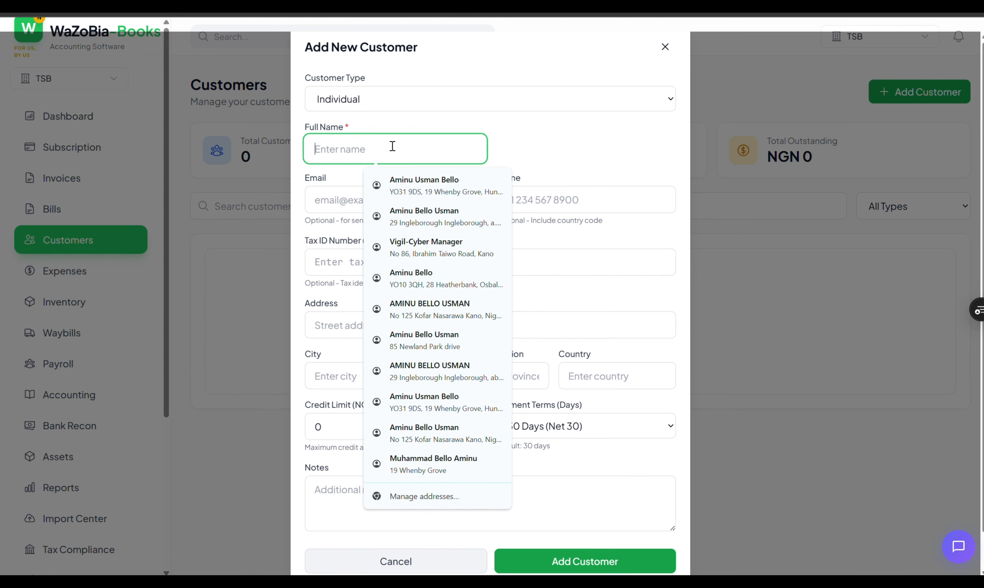
left_click(406, 187)
- Enter Tax ID 1232323, keep Net 30 terms, set a 100000000 credit limit, and save
scroll(547, 212, "down", 1)
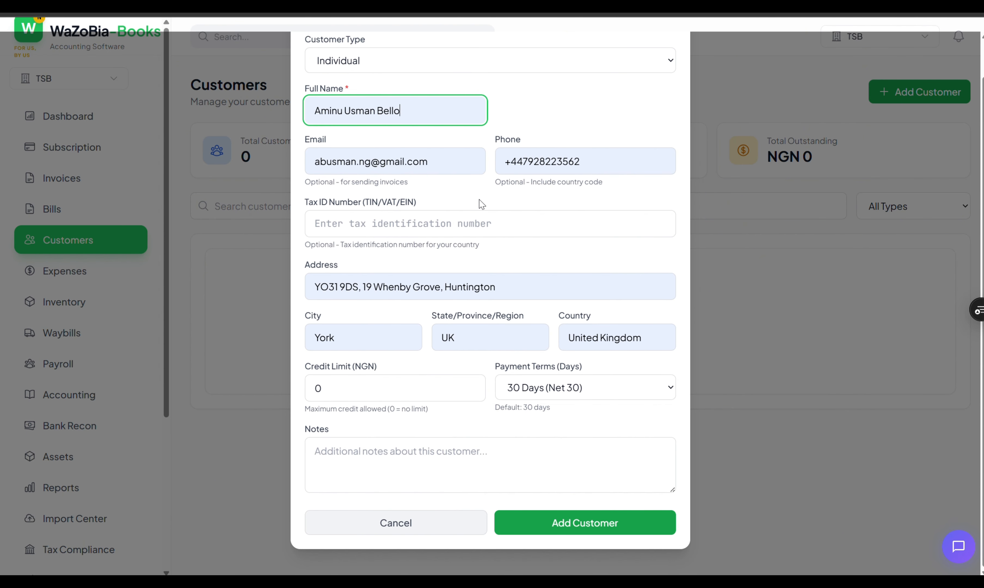
left_click(460, 221)
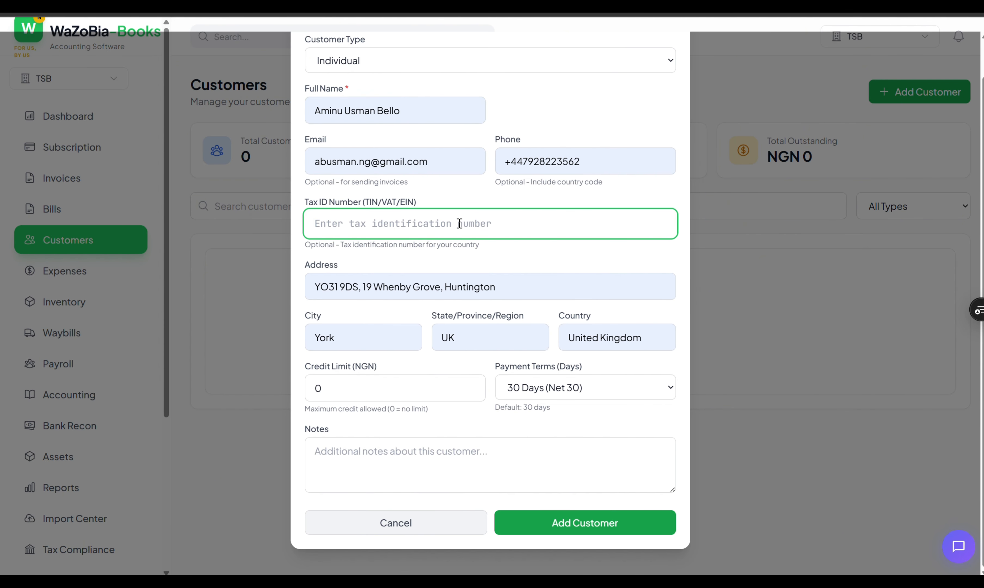
type("1232323")
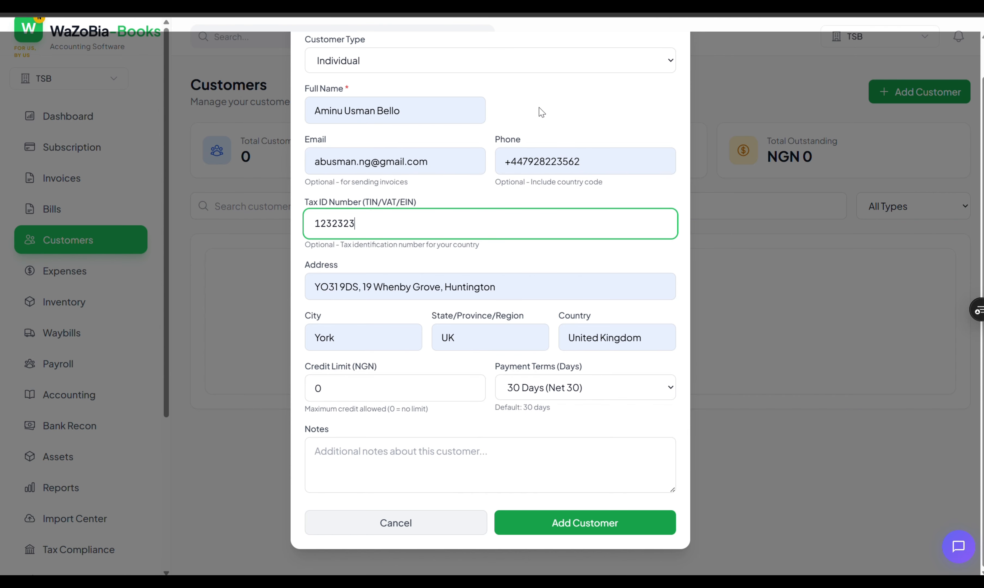
left_click(588, 399)
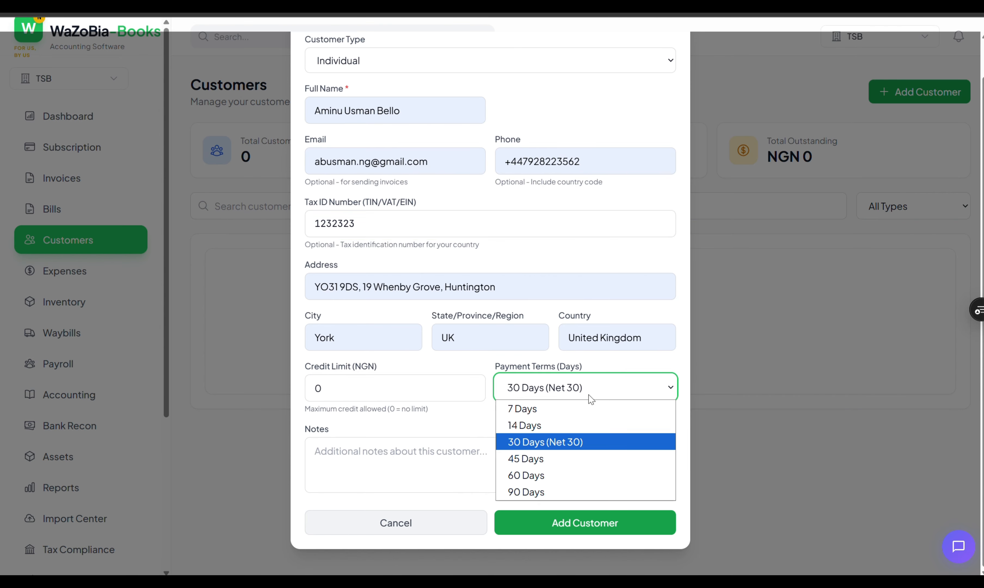
left_click(592, 390)
left_click(359, 389)
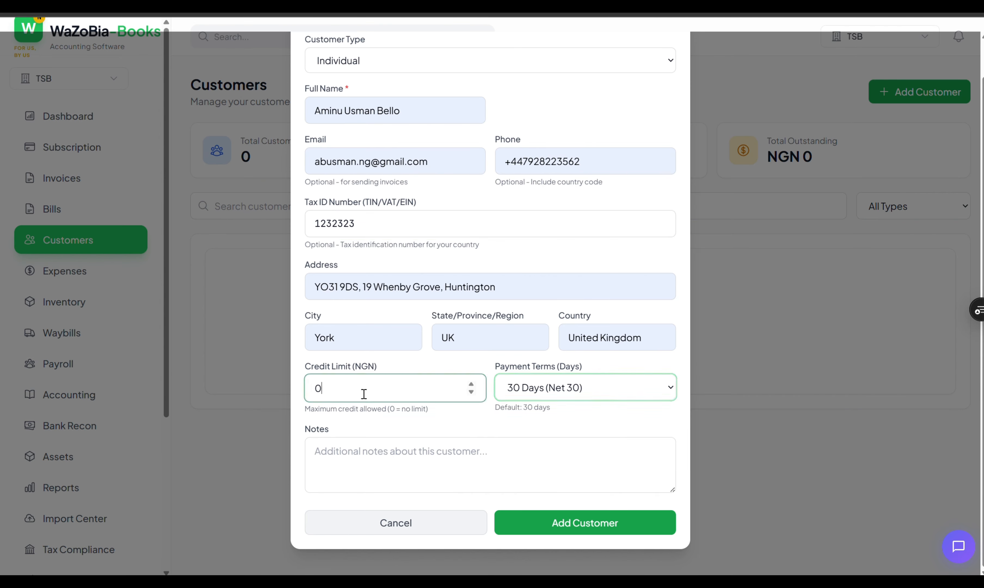
double_click(315, 389)
type("1")
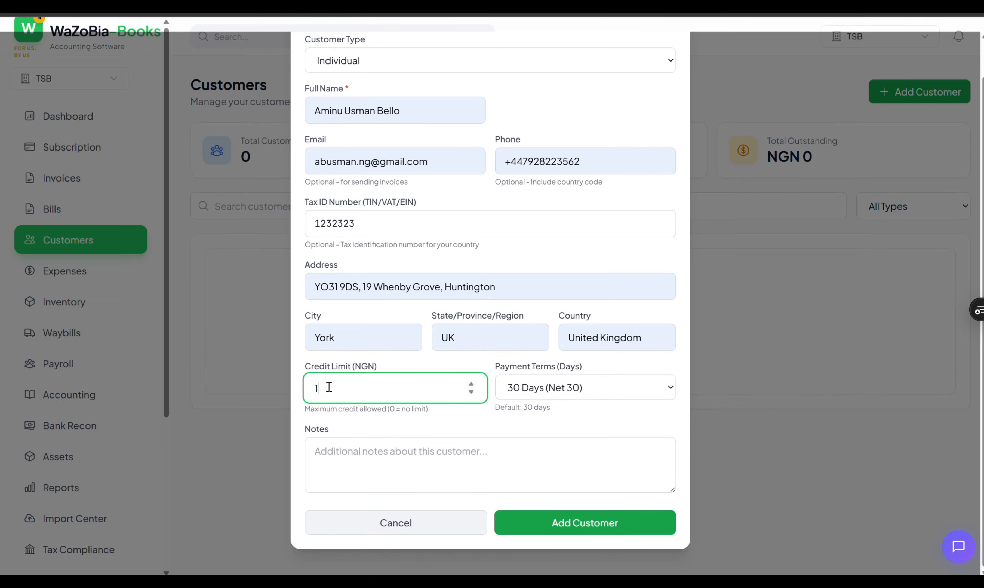
type("00000000")
left_click(556, 511)
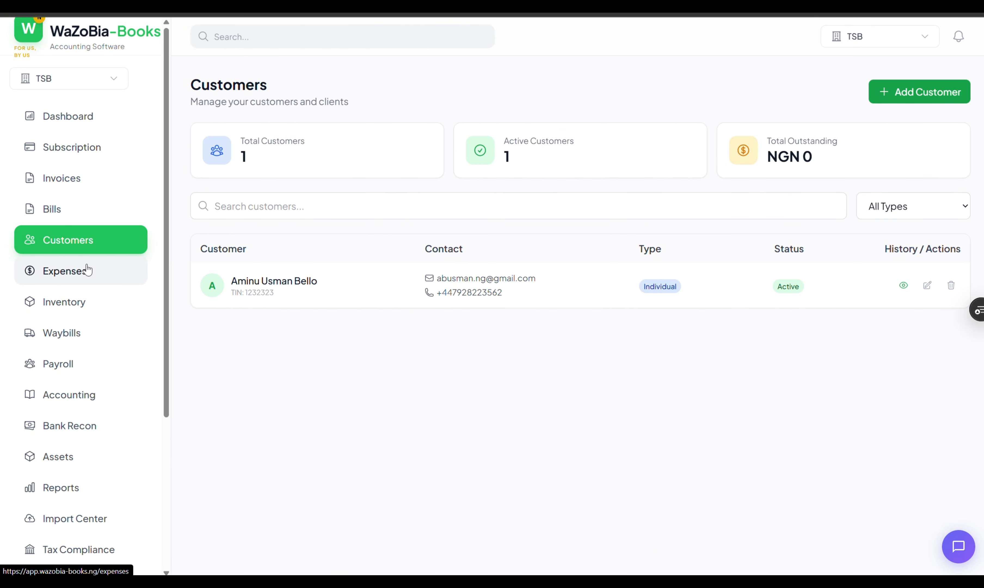
- Open the Inventory list showing Rice with 100 units worth NGN 70,000
left_click(79, 312)
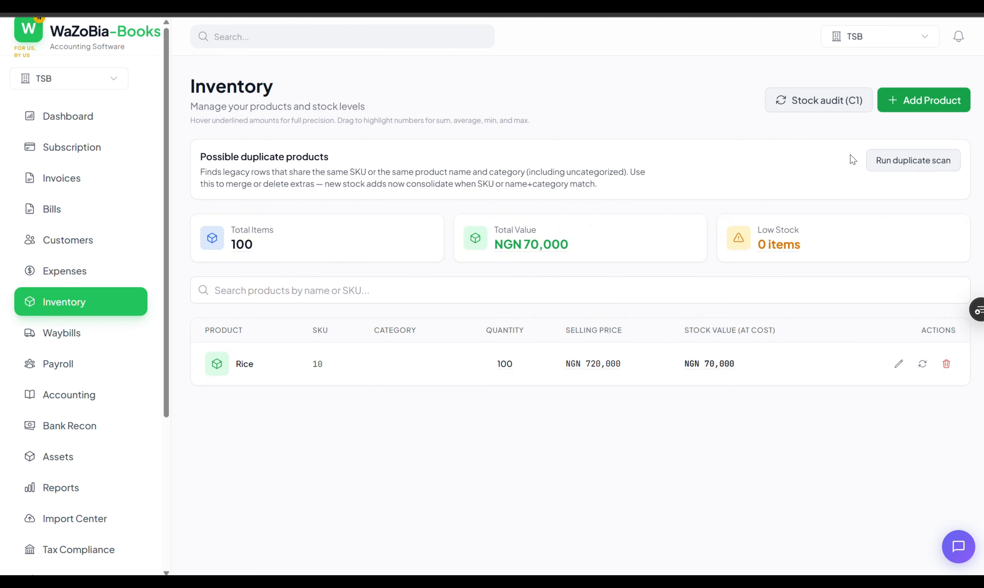
- Start a blank new product named Laptop with SKU 001
left_click(939, 100)
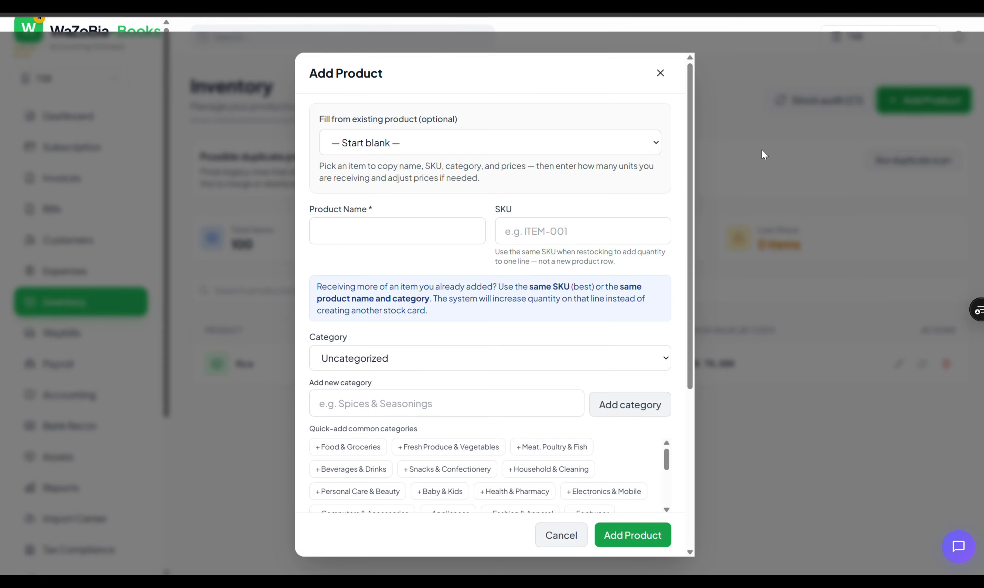
left_click(428, 152)
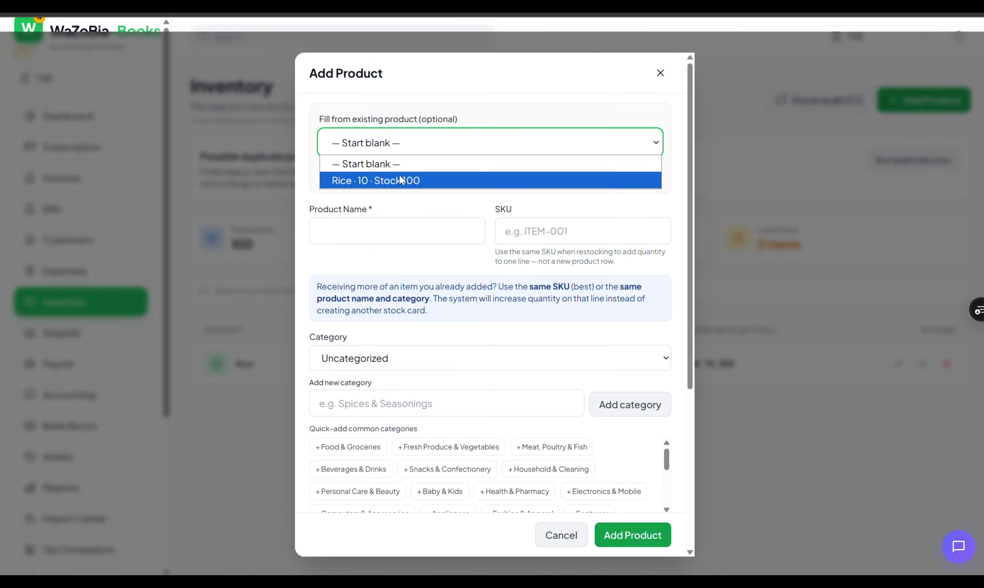
left_click(415, 163)
left_click(456, 234)
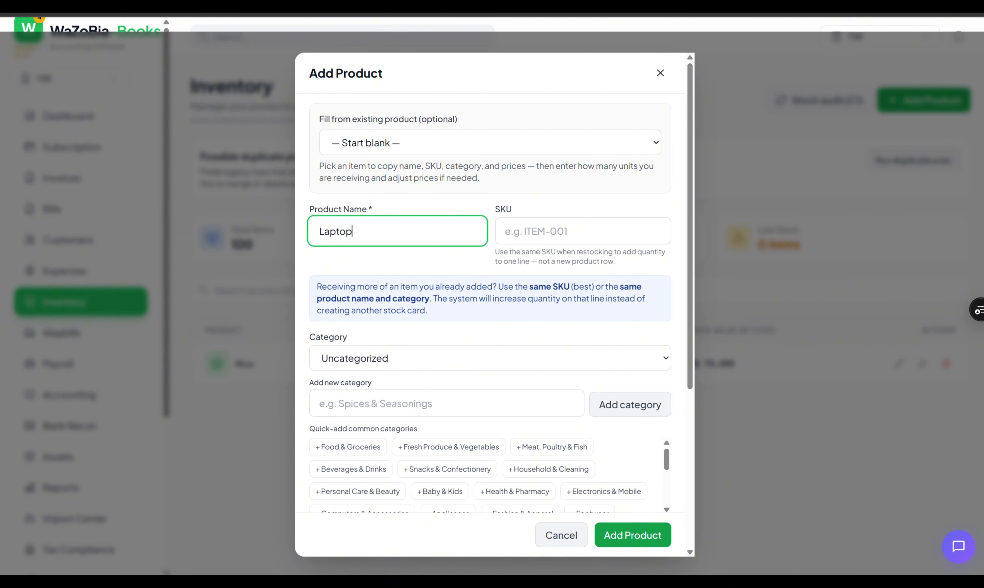
left_click(506, 146)
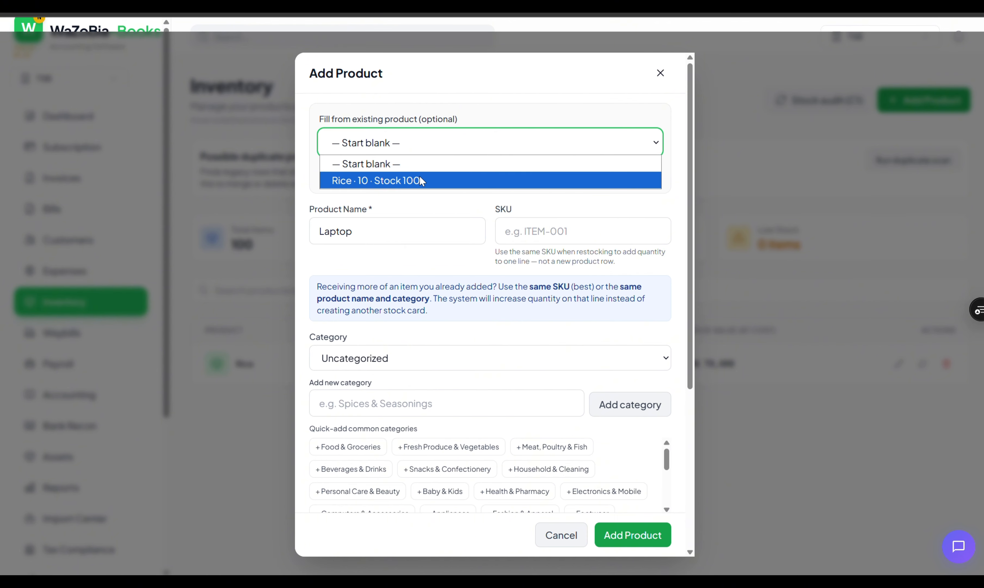
left_click(578, 238)
left_click(582, 234)
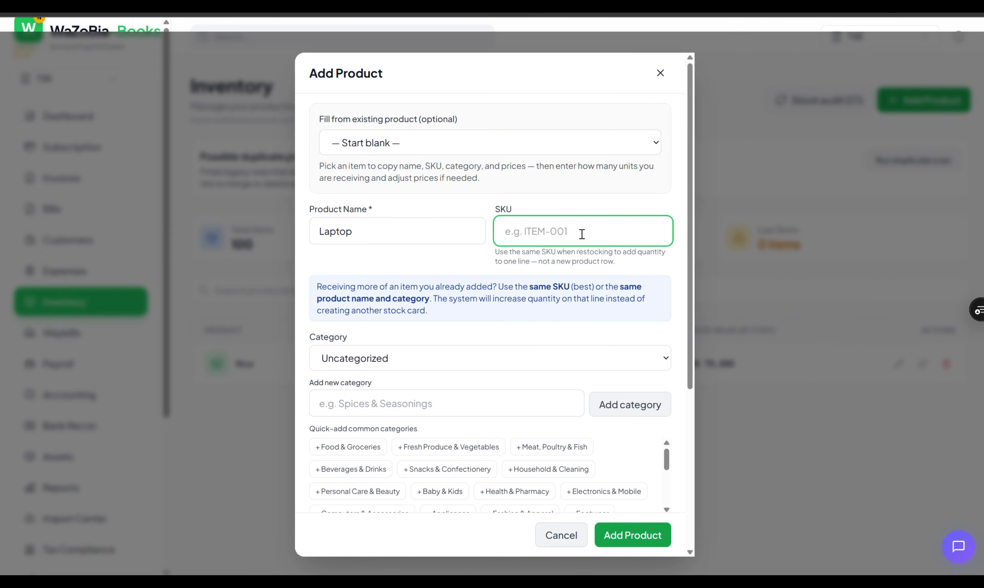
type("001")
- Quick-add the Meat, Poultry & Fish category and save the Laptop product
left_click(498, 353)
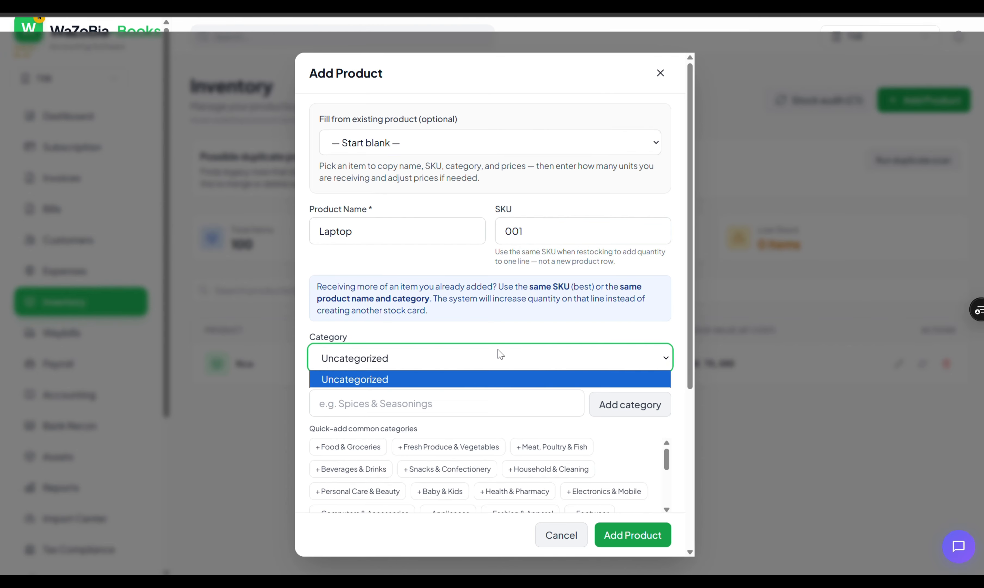
left_click(500, 356)
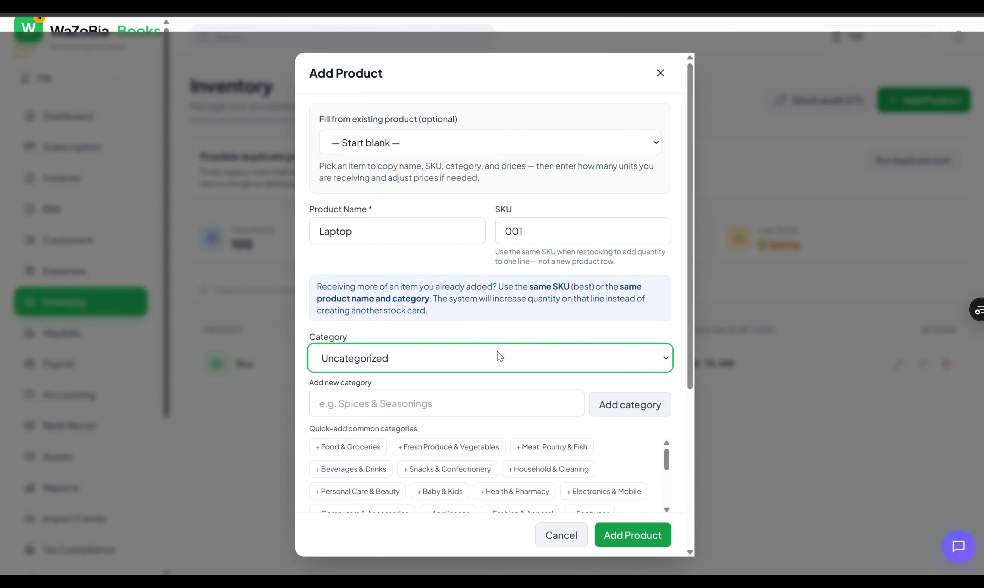
left_click(617, 405)
left_click(509, 404)
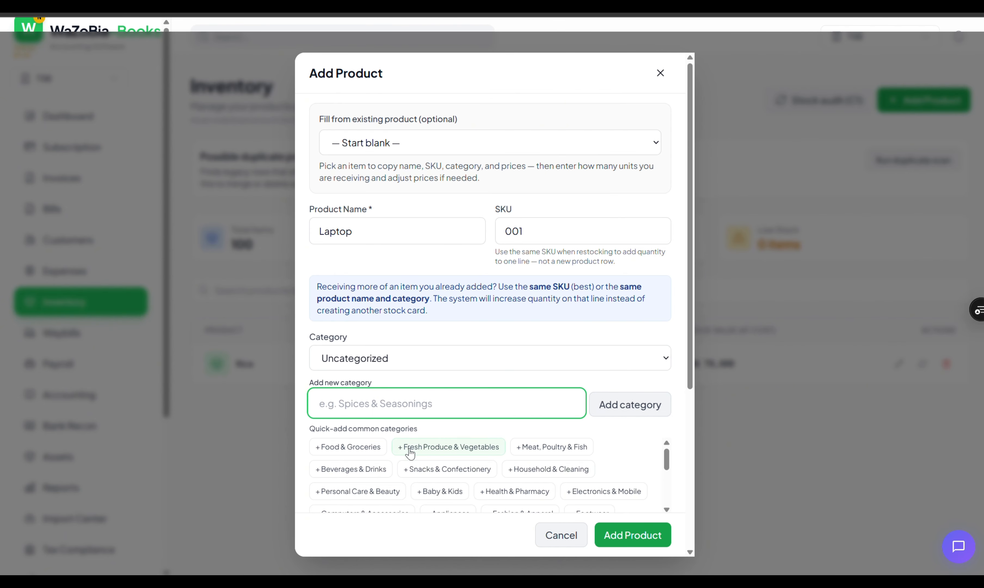
left_click(562, 455)
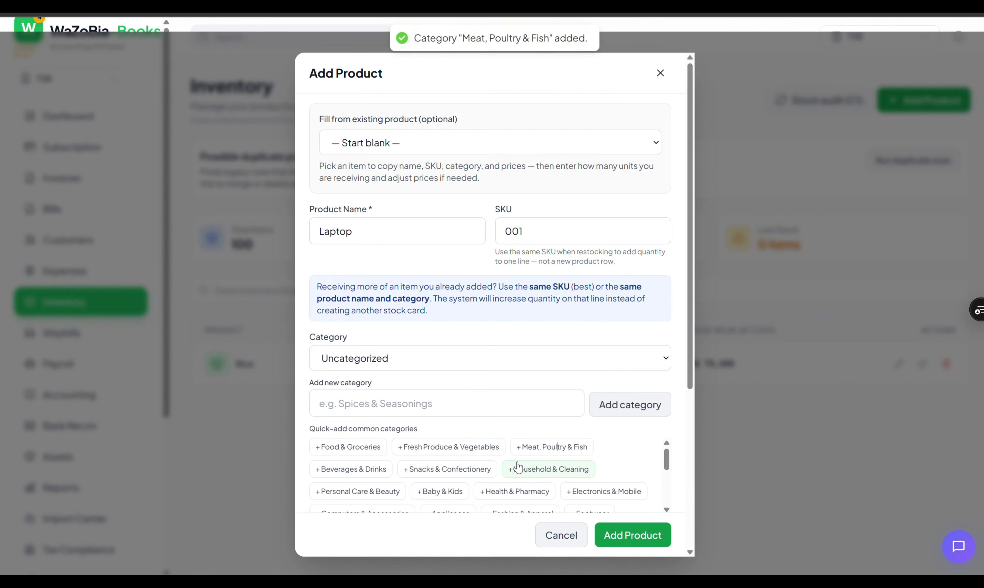
scroll(517, 467, "down", 5)
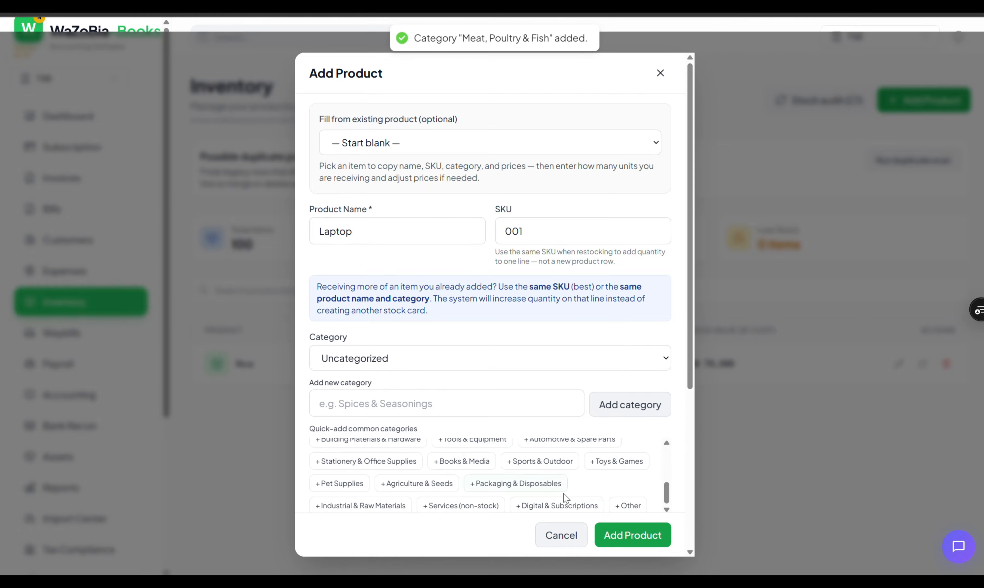
left_click(619, 534)
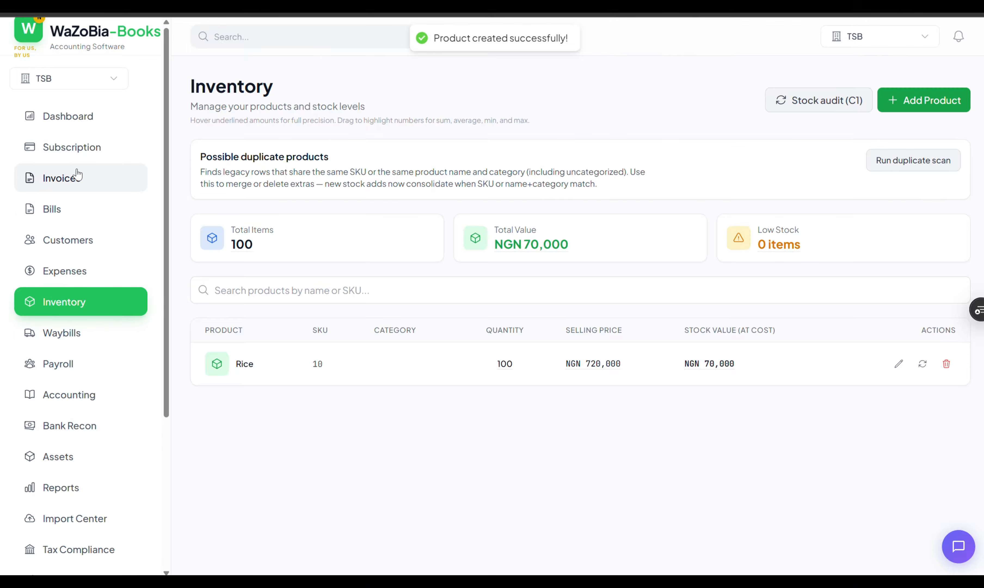
- Create a draft invoice for the customer with one Rice line, due 21/04/2026, totalling NGN 774,000
left_click(77, 175)
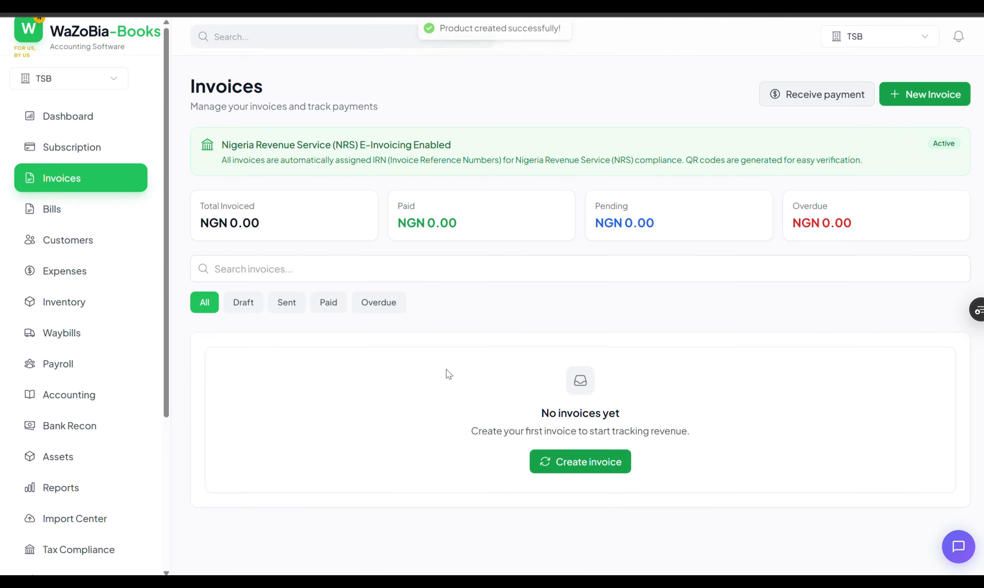
left_click(595, 461)
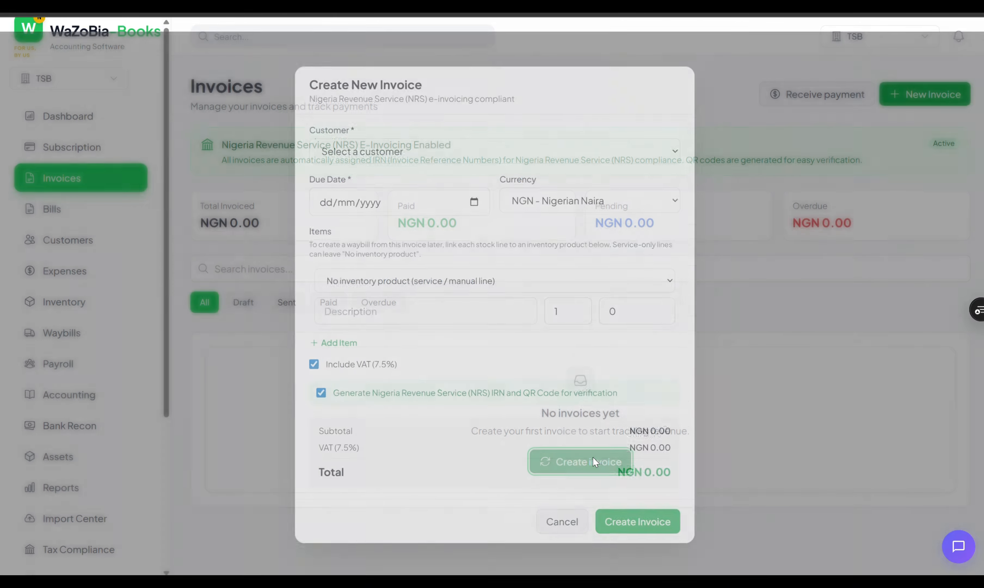
left_click(515, 154)
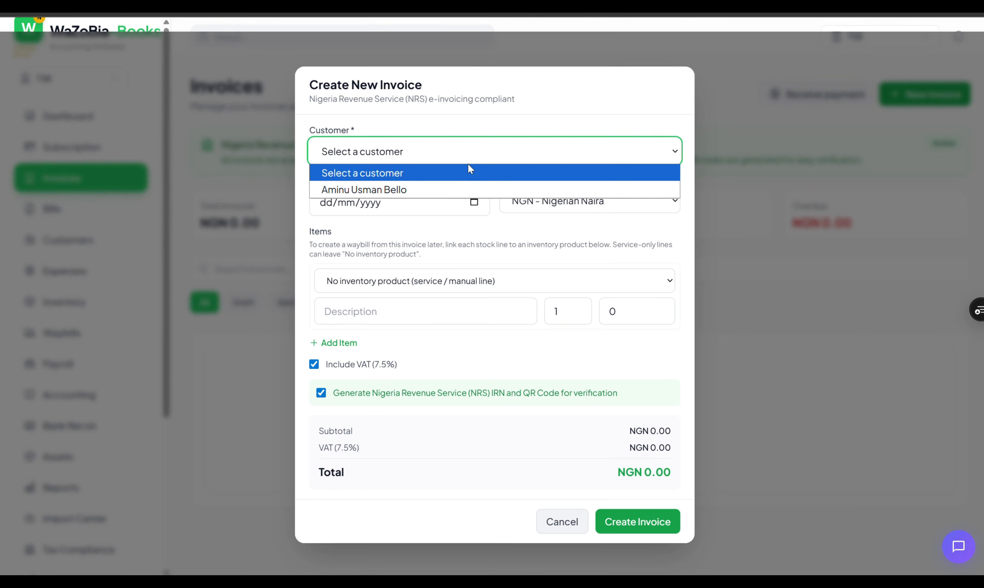
left_click(387, 189)
left_click(470, 204)
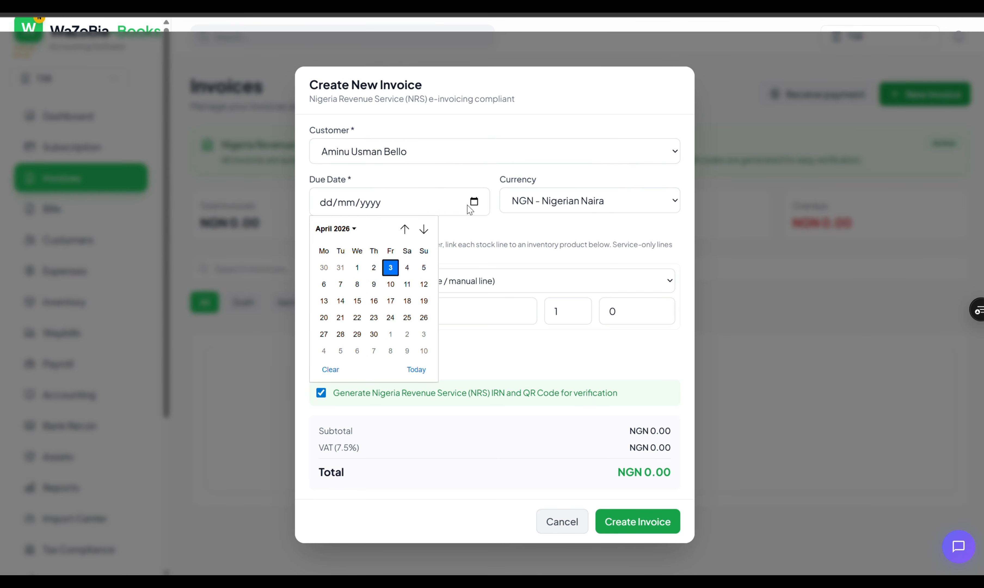
left_click(343, 317)
left_click(433, 285)
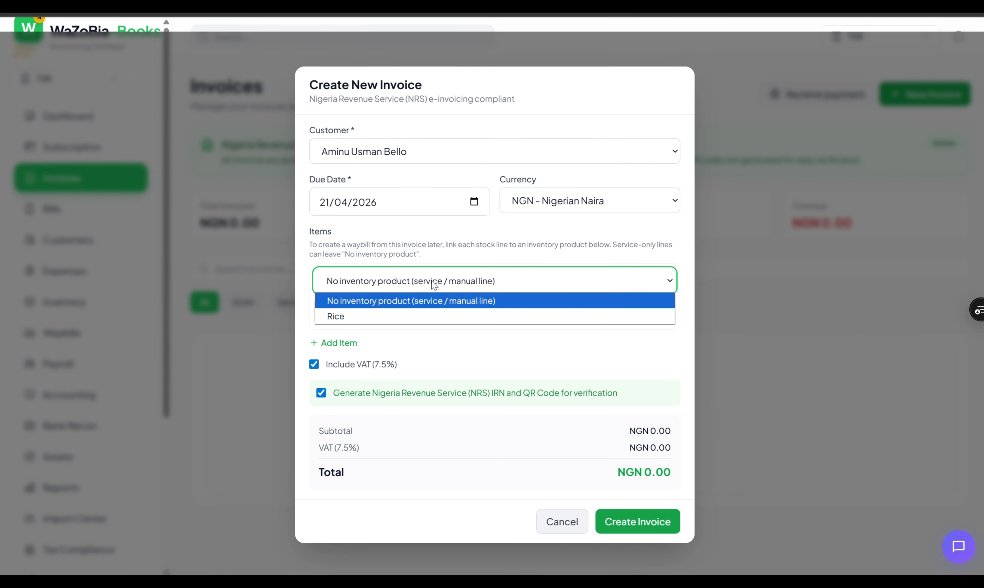
left_click(378, 315)
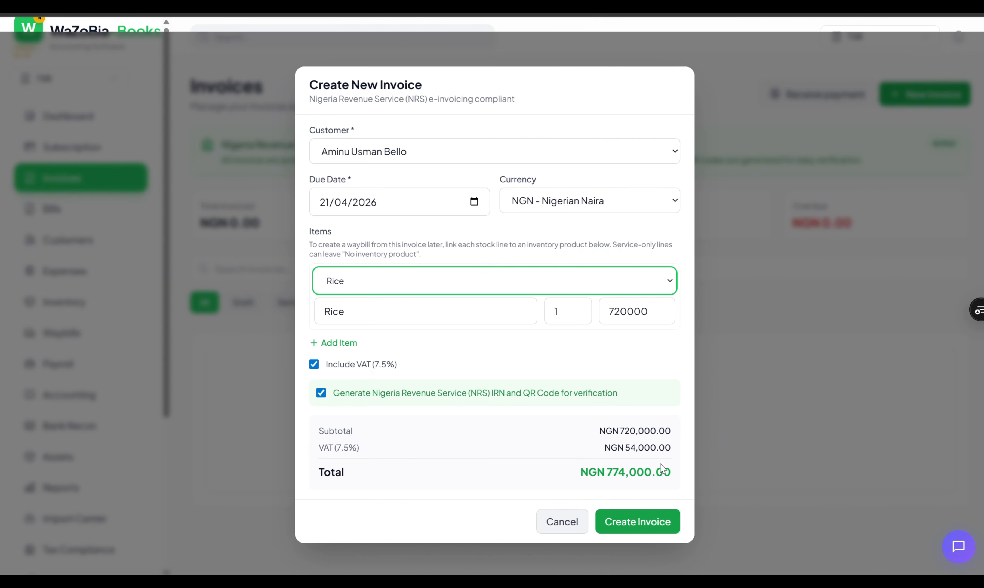
left_click(324, 396)
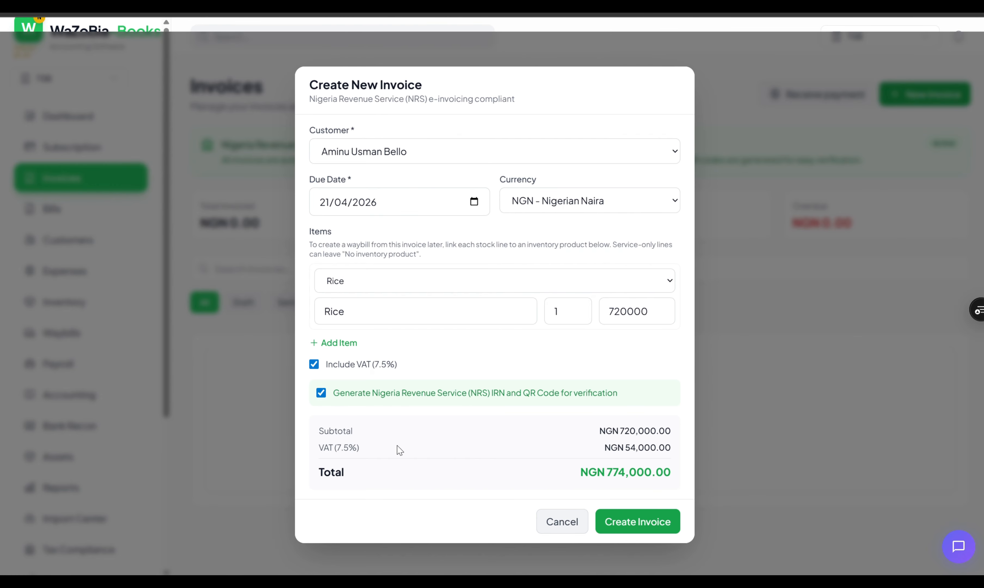
left_click(629, 523)
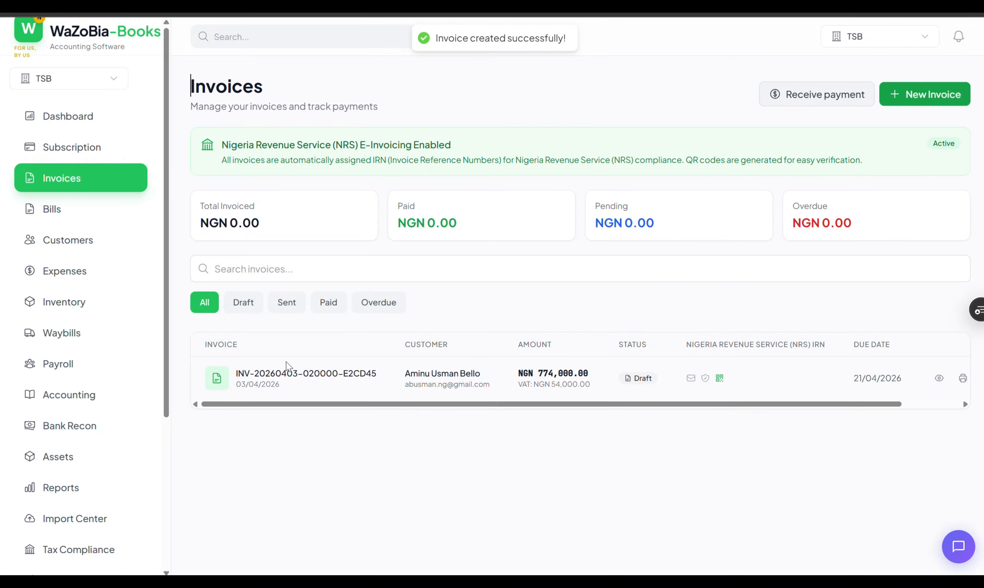
- Open the NGN 774,000 invoice's details and send it to the customer
left_click_drag(855, 404, 925, 423)
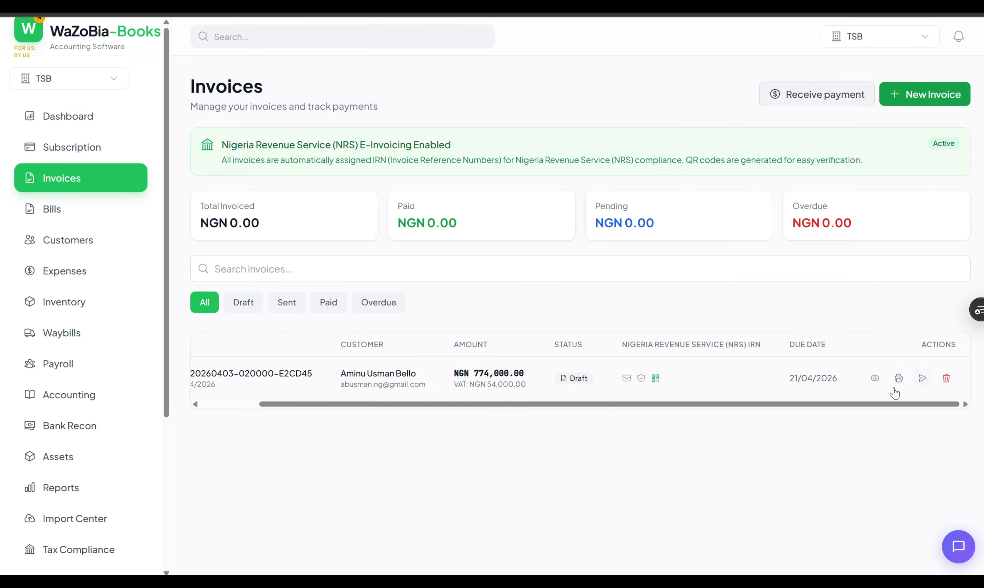
left_click(875, 383)
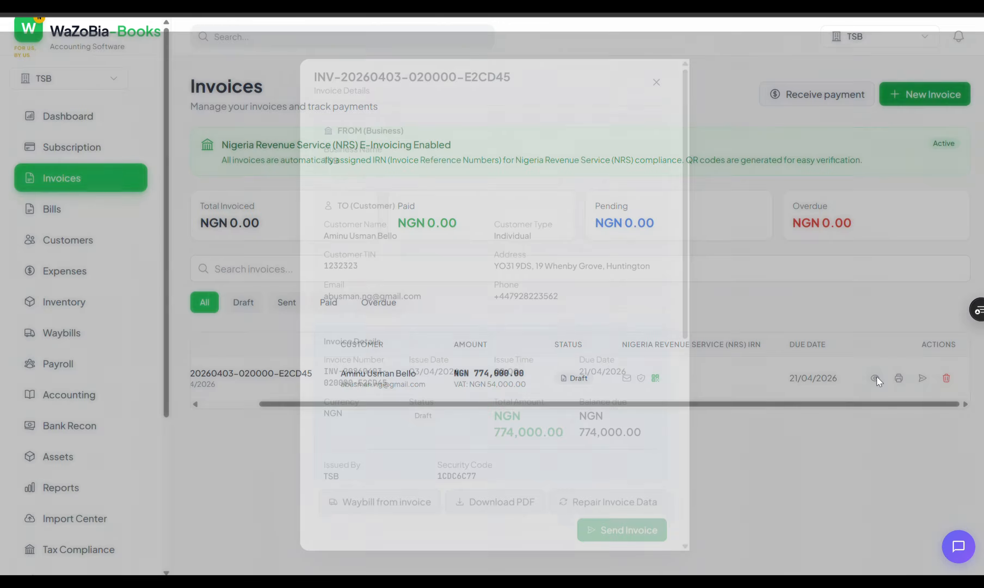
scroll(650, 338, "down", 5)
scroll(649, 340, "down", 3)
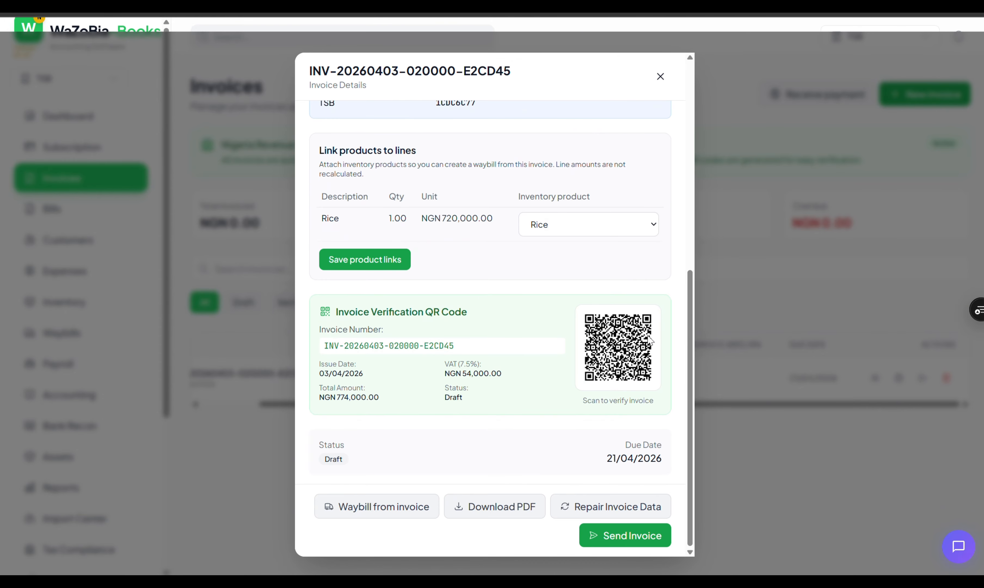
scroll(635, 364, "up", 10)
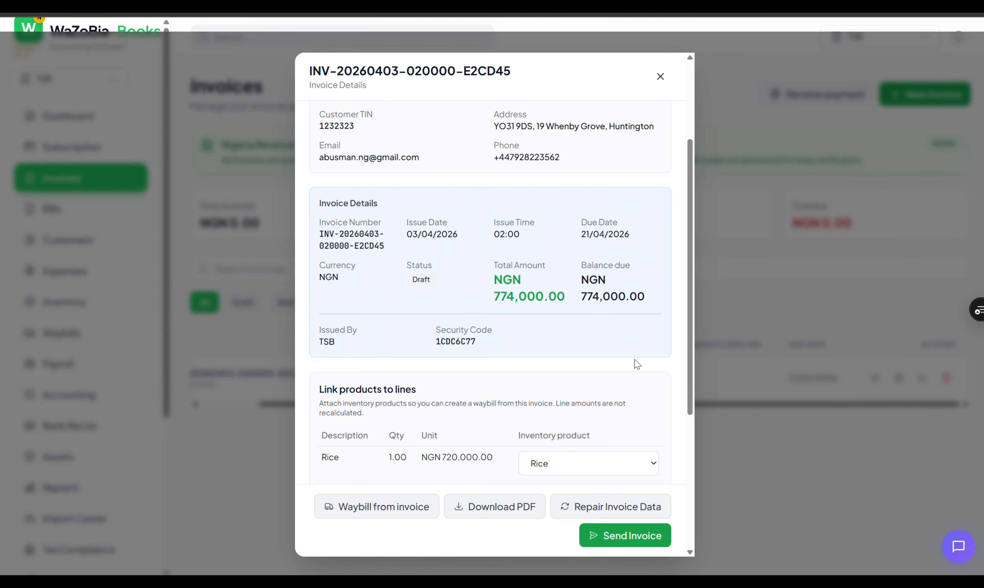
left_click(630, 537)
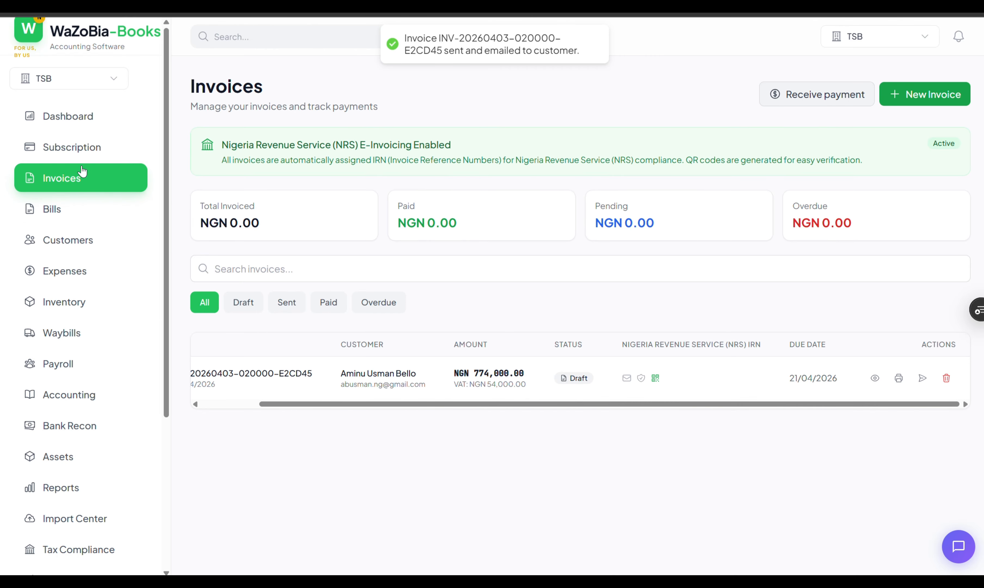
- Visit the Customers list, then return to the invoices list
left_click(59, 248)
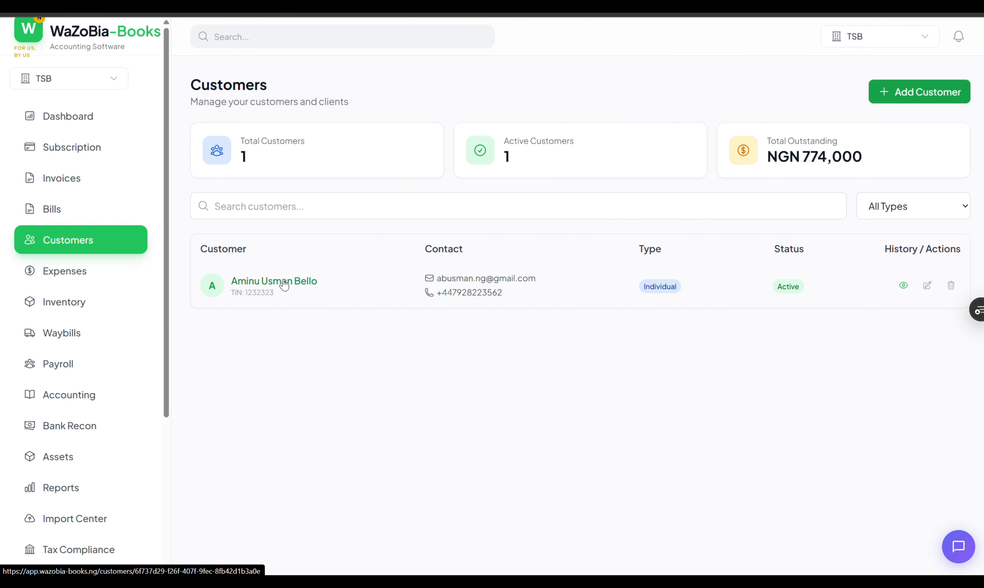
left_click(76, 188)
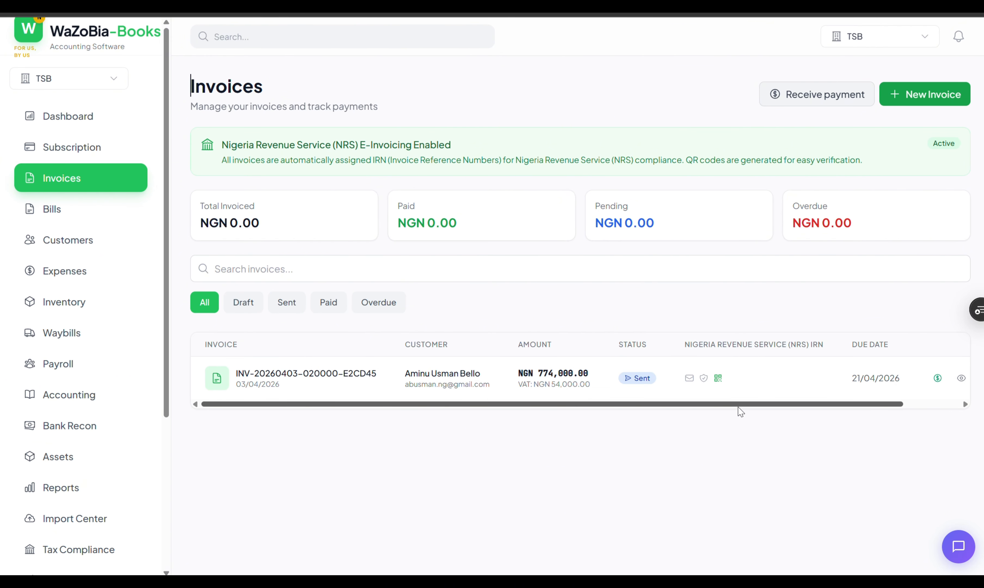
left_click_drag(755, 408, 834, 417)
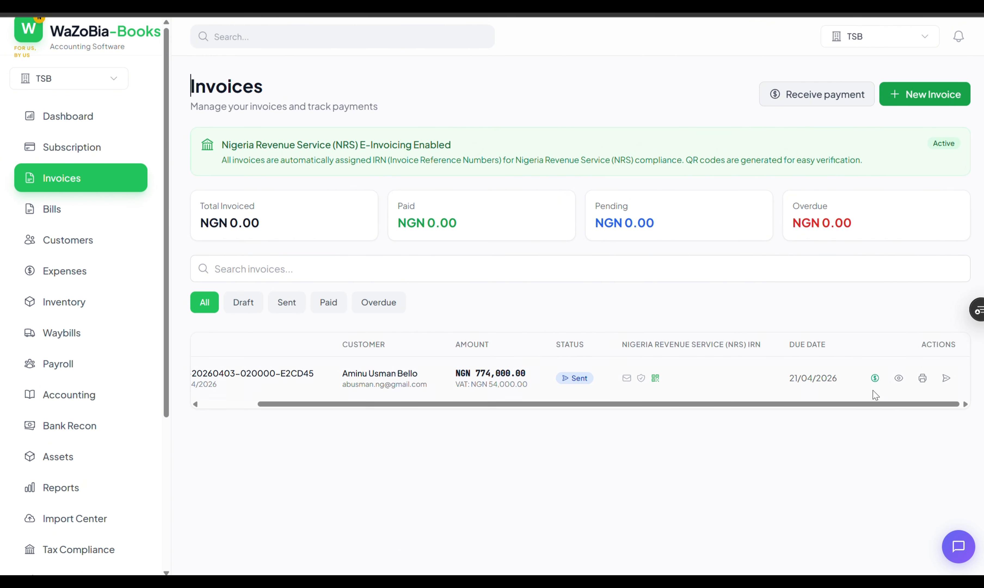
- Record the full NGN 774,000 bank-transfer payment into the default cash/bank account, marking the invoice Paid
left_click(875, 377)
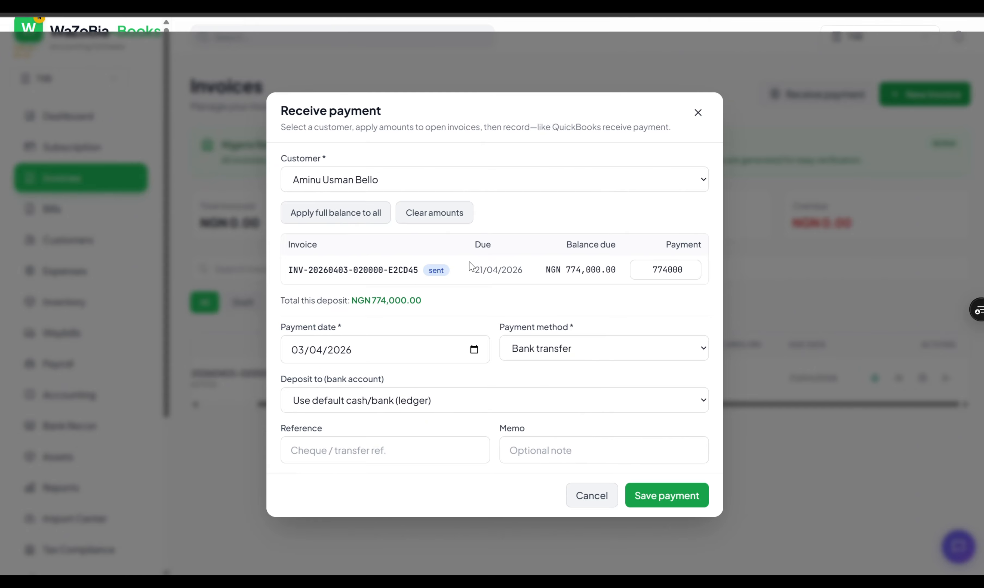
left_click_drag(439, 303, 370, 302)
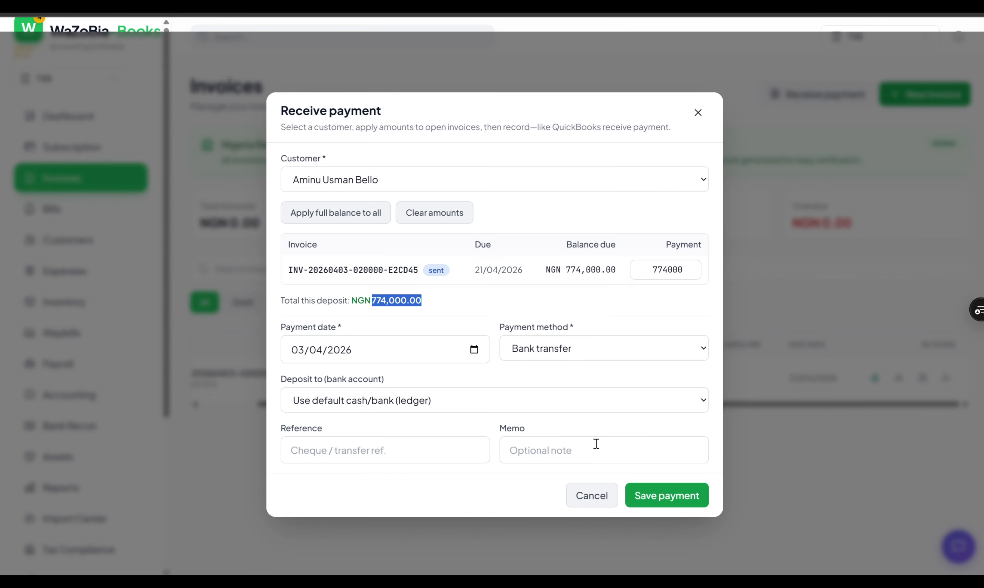
left_click(531, 406)
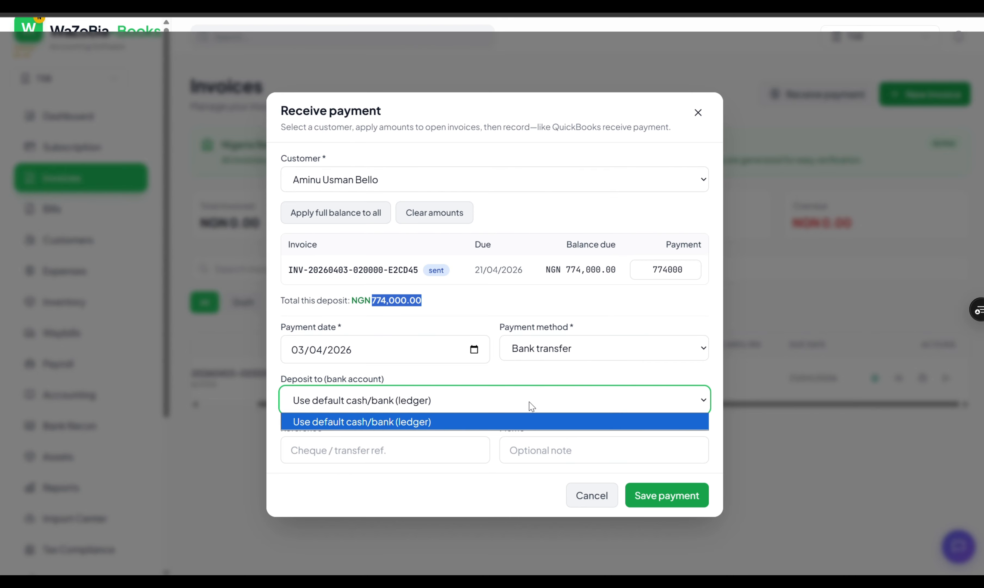
left_click(531, 406)
left_click(371, 451)
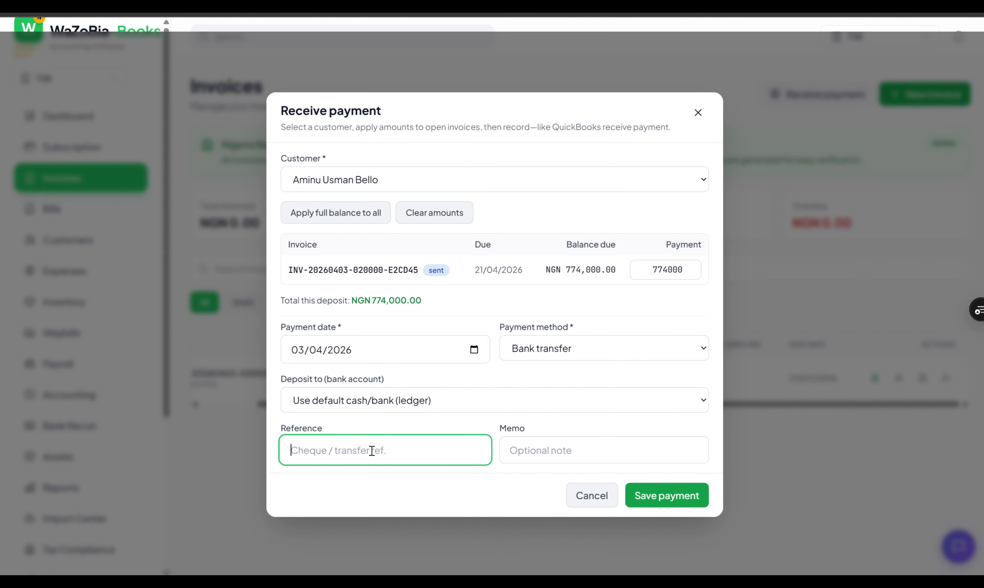
left_click(634, 494)
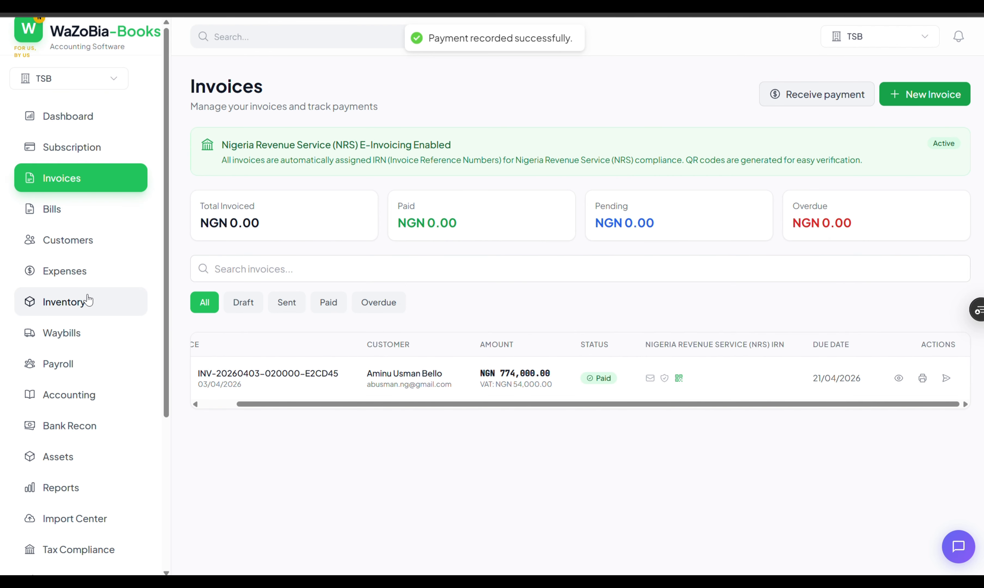
left_click(71, 276)
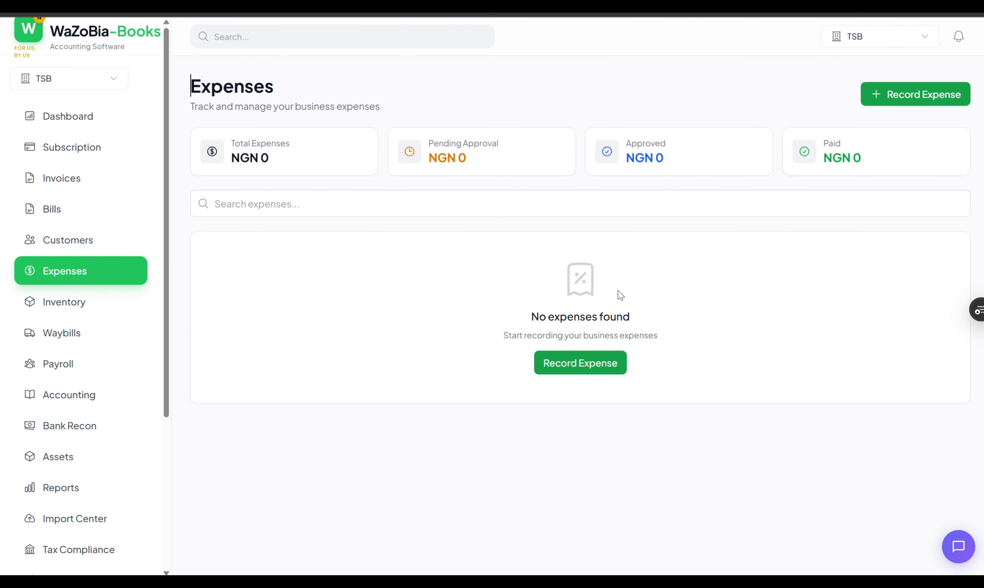
left_click(593, 360)
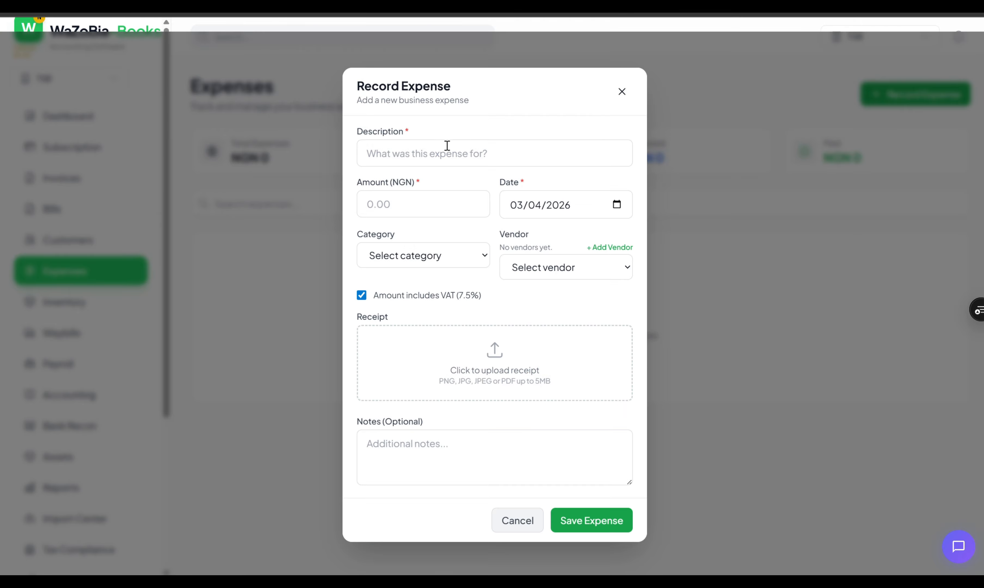
- Enter a Rent expense with description 'Rent', an initial amount of 40000 and category Rent
left_click(449, 152)
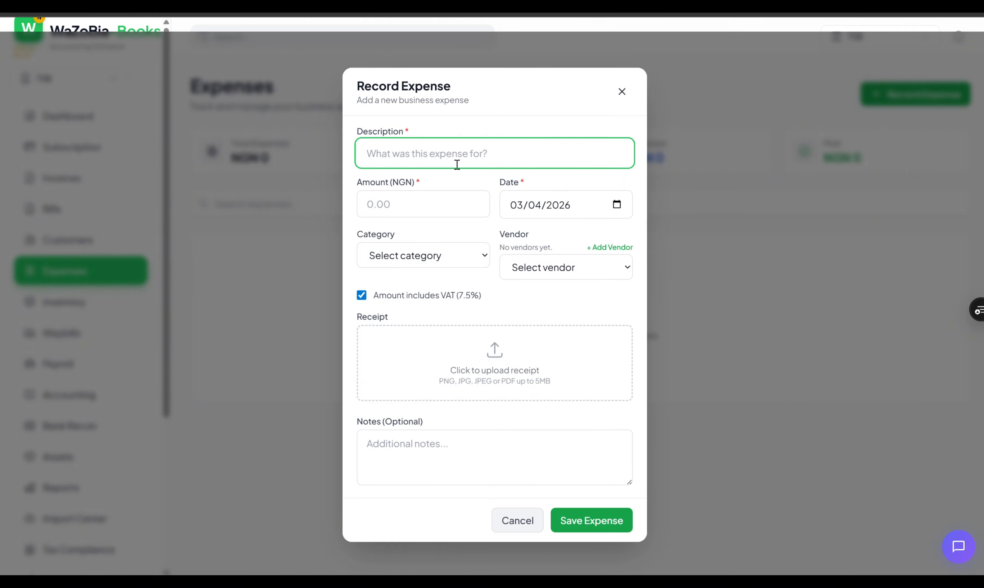
type("Newser")
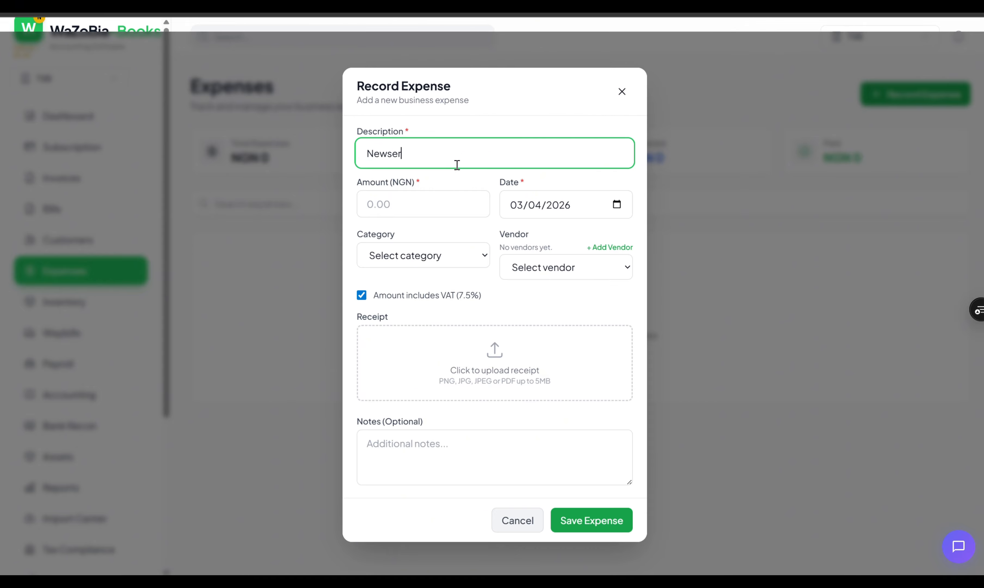
key("BackSpace")
key("BackSpace")
key("BackSpace")
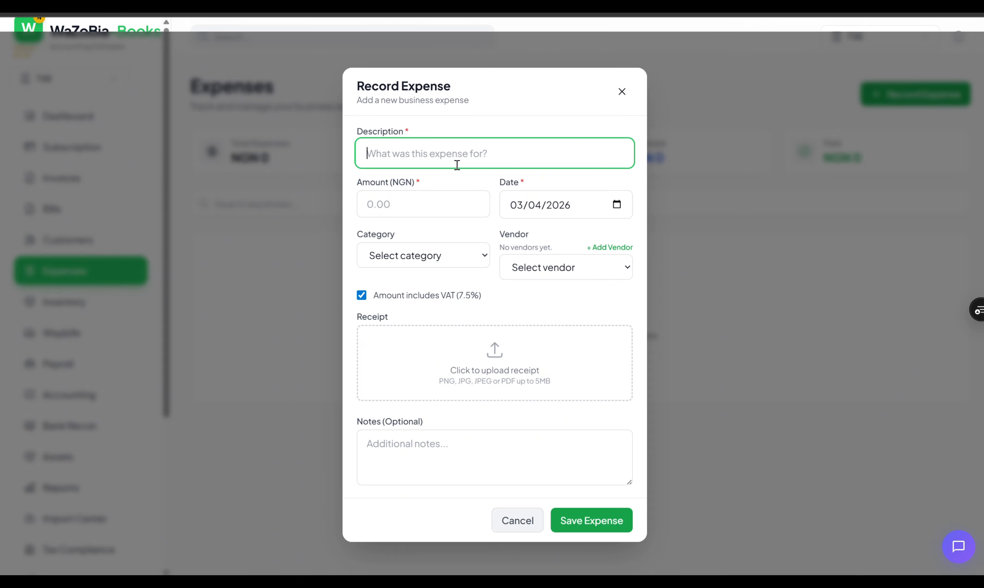
type("Rent")
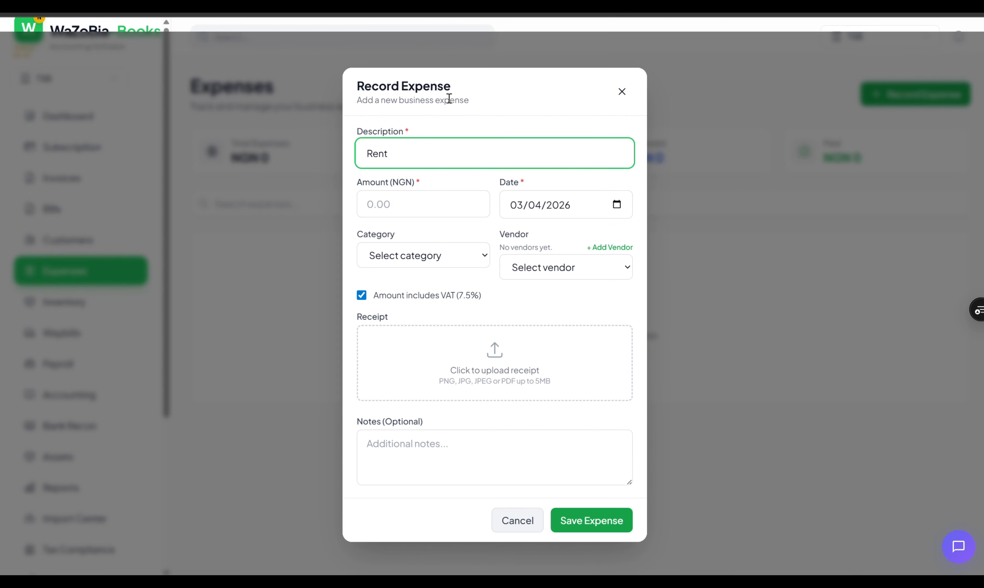
left_click(413, 203)
type("4")
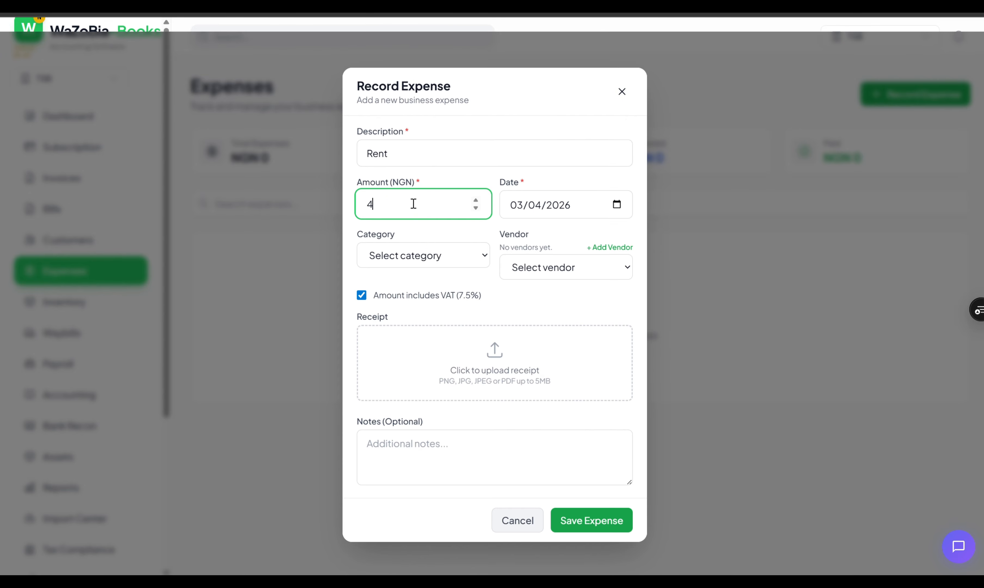
type("0000")
left_click(470, 260)
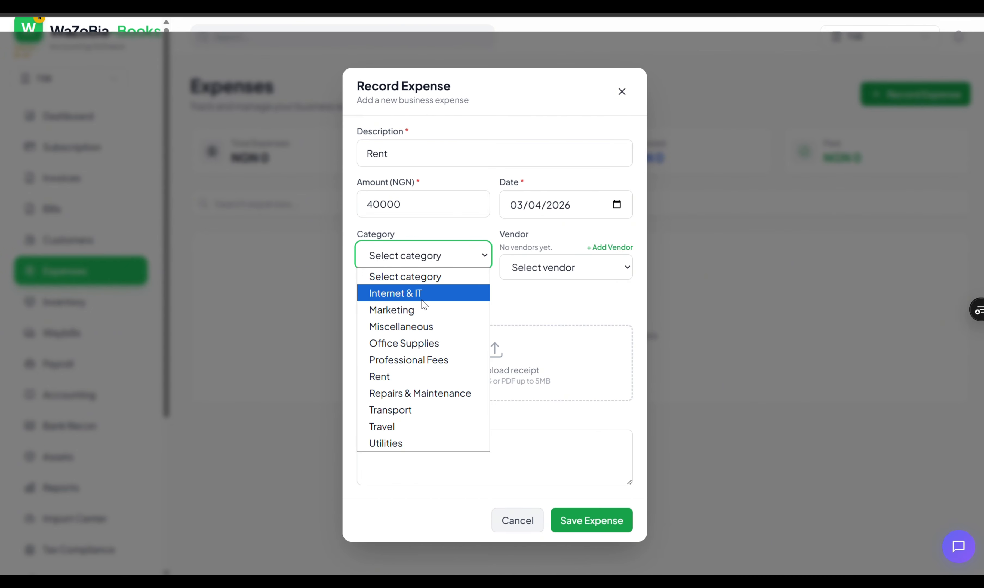
left_click(395, 383)
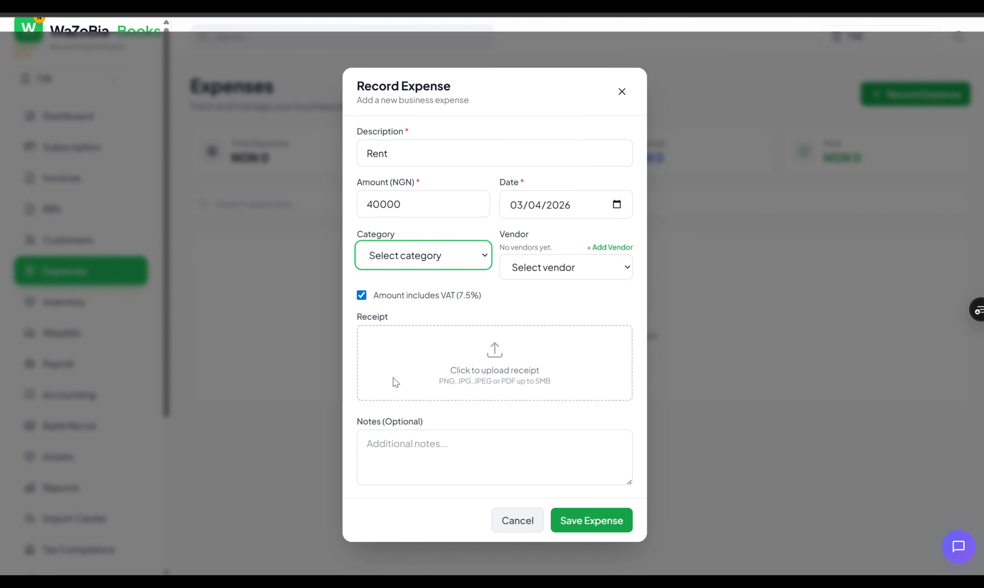
- Correct the amount to 40,000,000, dismiss the Add Vendor prompt, and save the expense
left_click(449, 209)
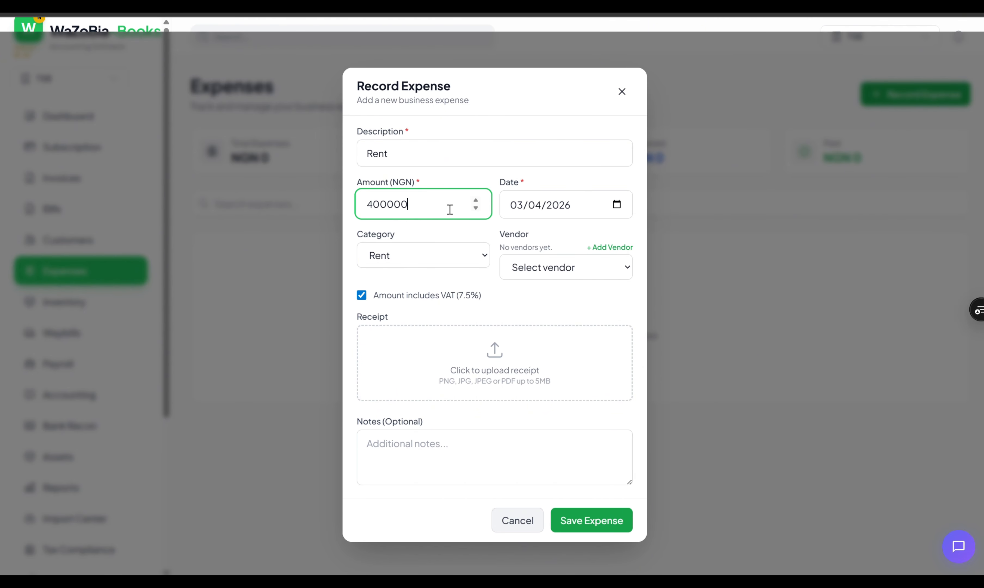
type("40000000")
left_click(590, 280)
left_click(589, 275)
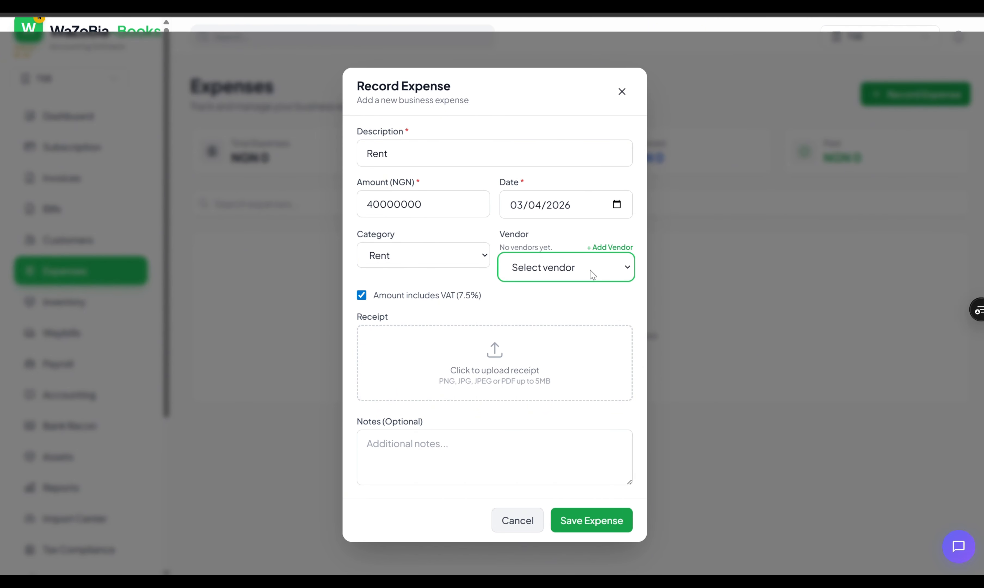
left_click(607, 251)
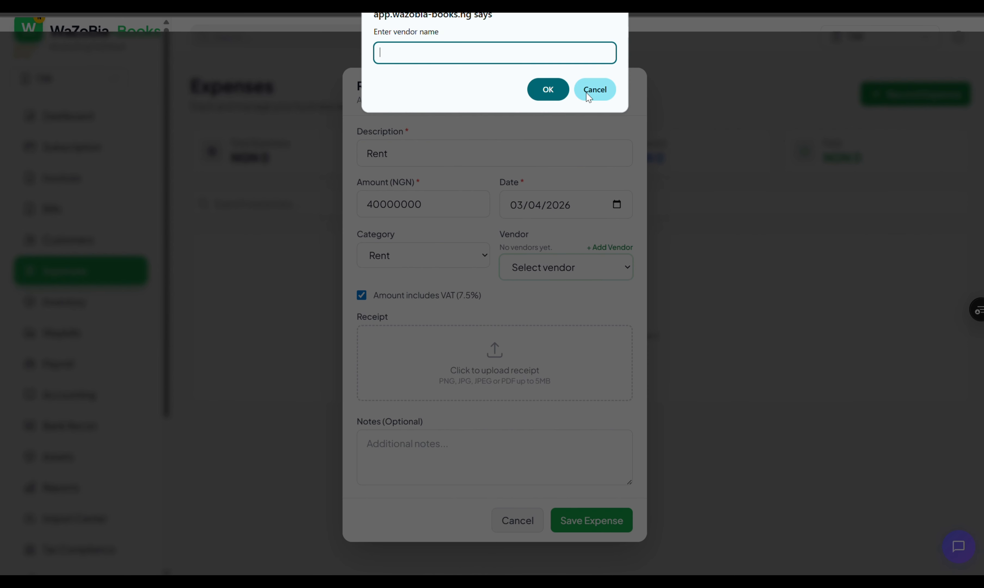
left_click(603, 92)
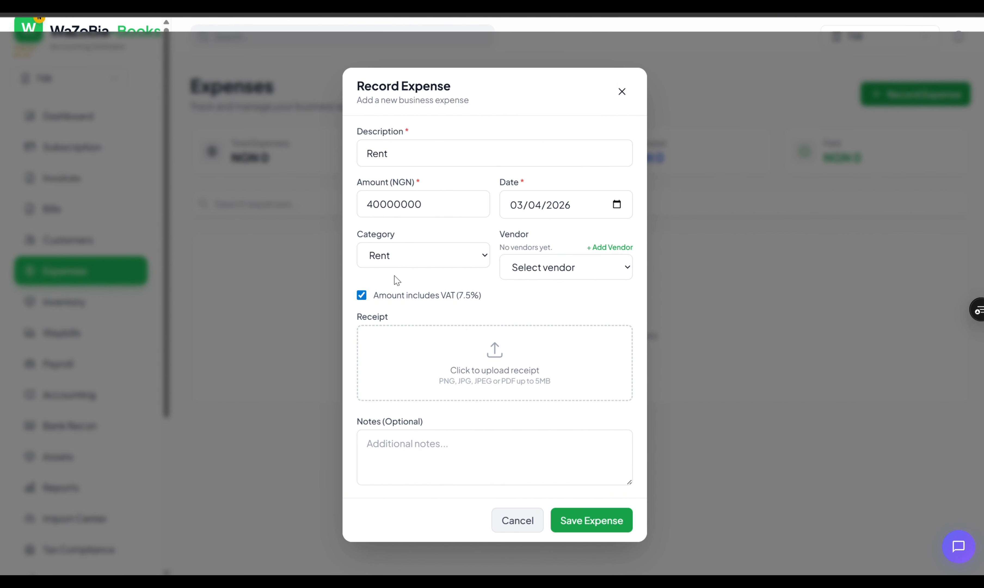
left_click(593, 521)
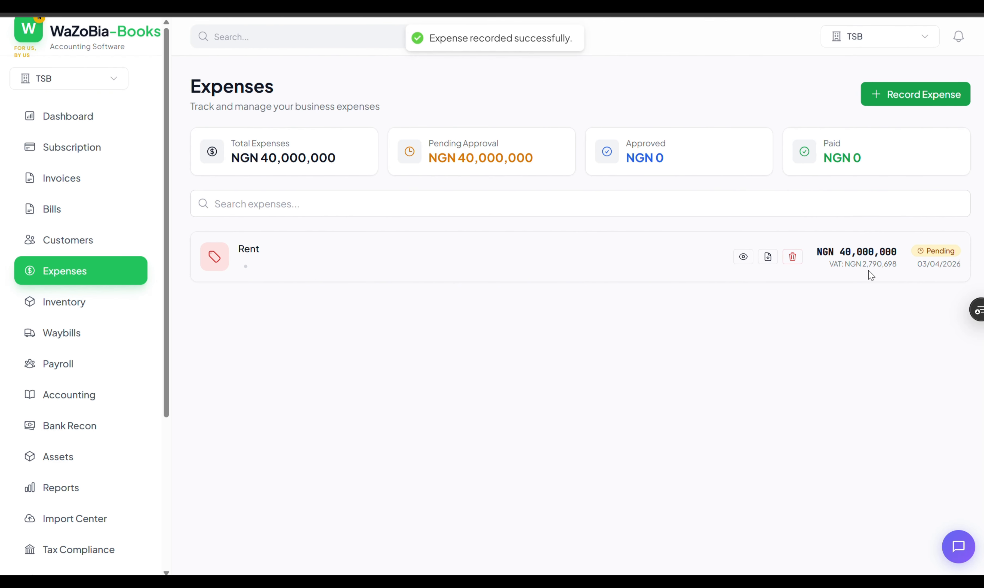
- Check the recorded Rent expense on the dashboard, then go to Bills and start a new bill
left_click_drag(827, 263, 958, 261)
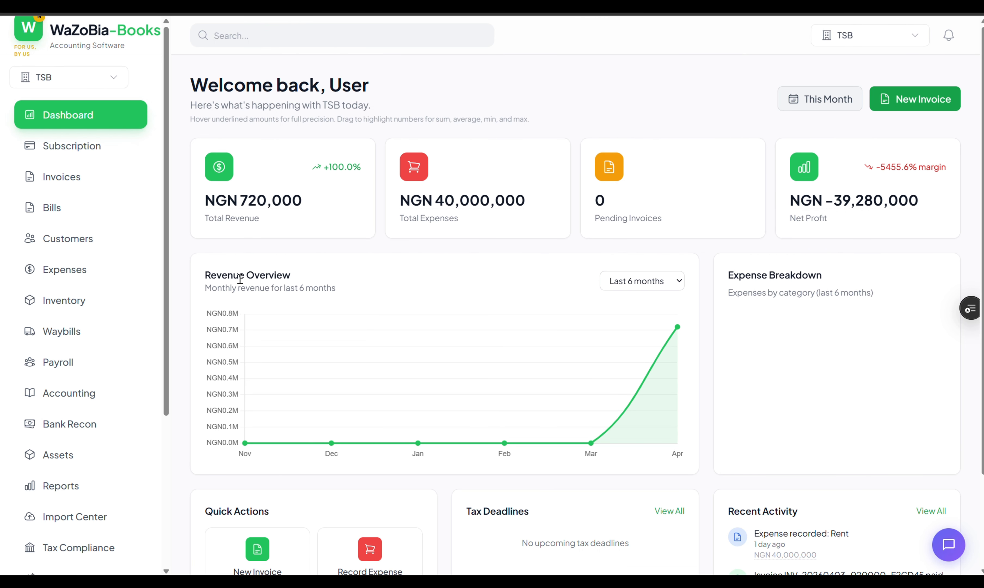
scroll(221, 232, "down", 3)
scroll(220, 234, "up", 3)
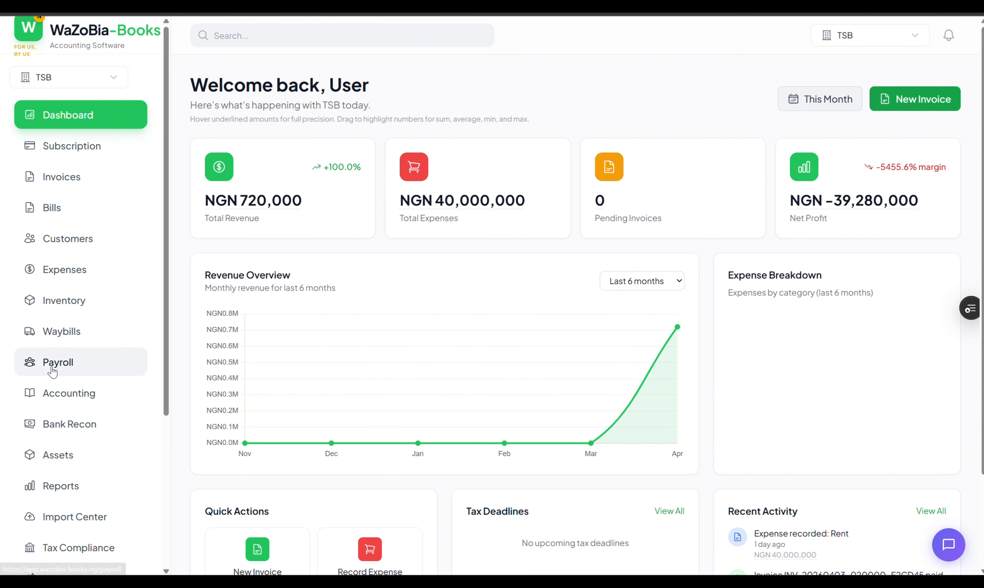
left_click(61, 212)
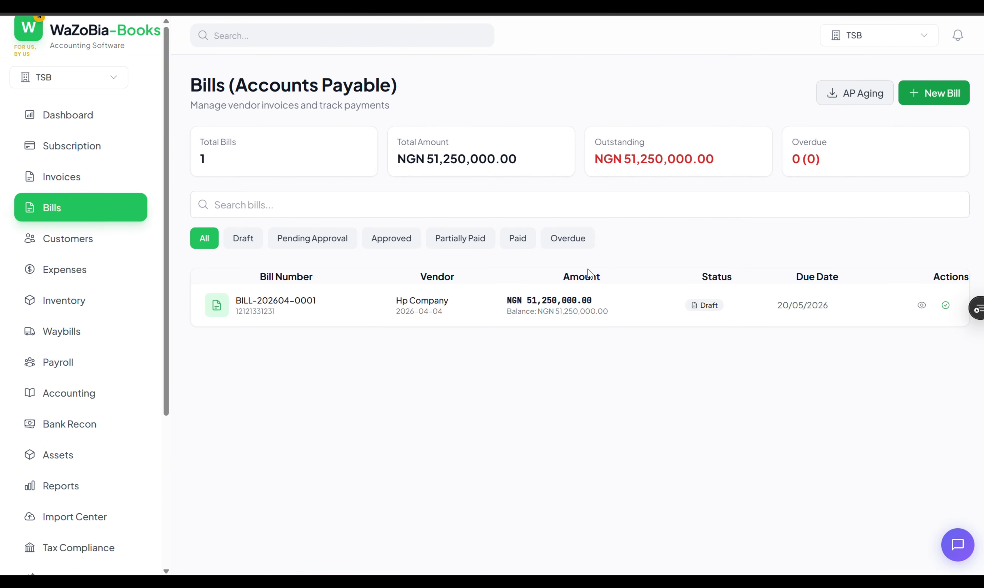
left_click(943, 96)
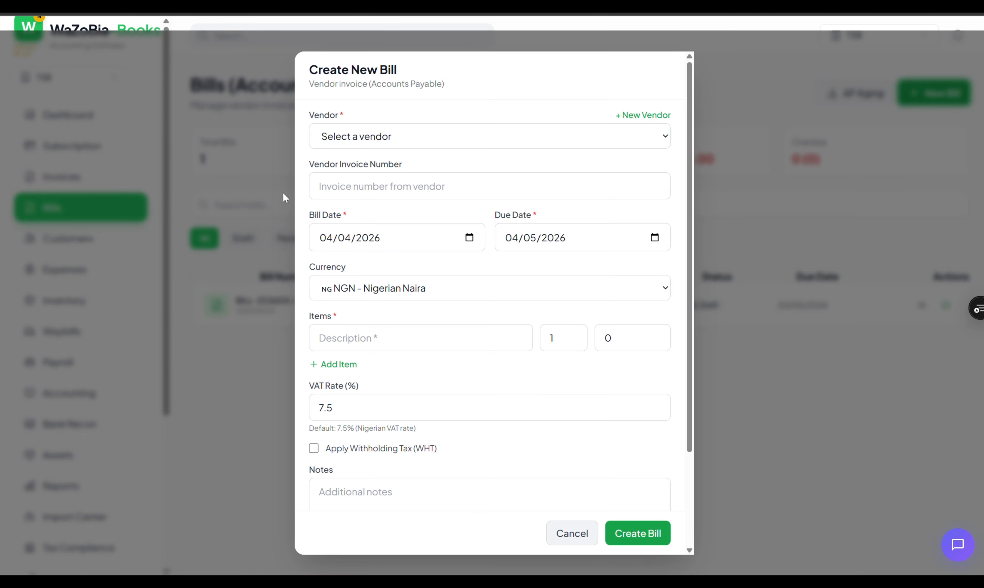
- Choose Hp Company as the bill's vendor, leaving the new vendor form unused
left_click(646, 116)
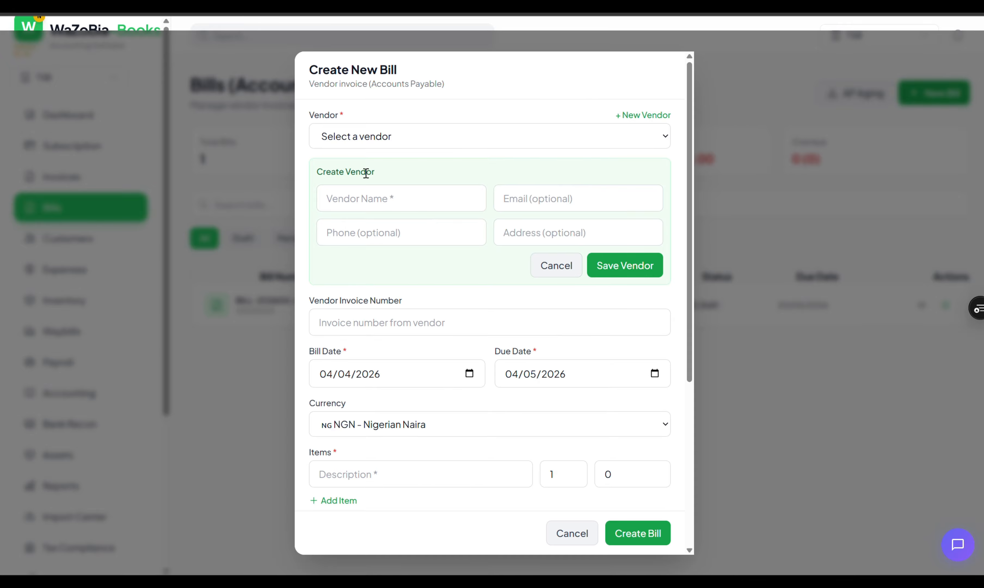
left_click(438, 140)
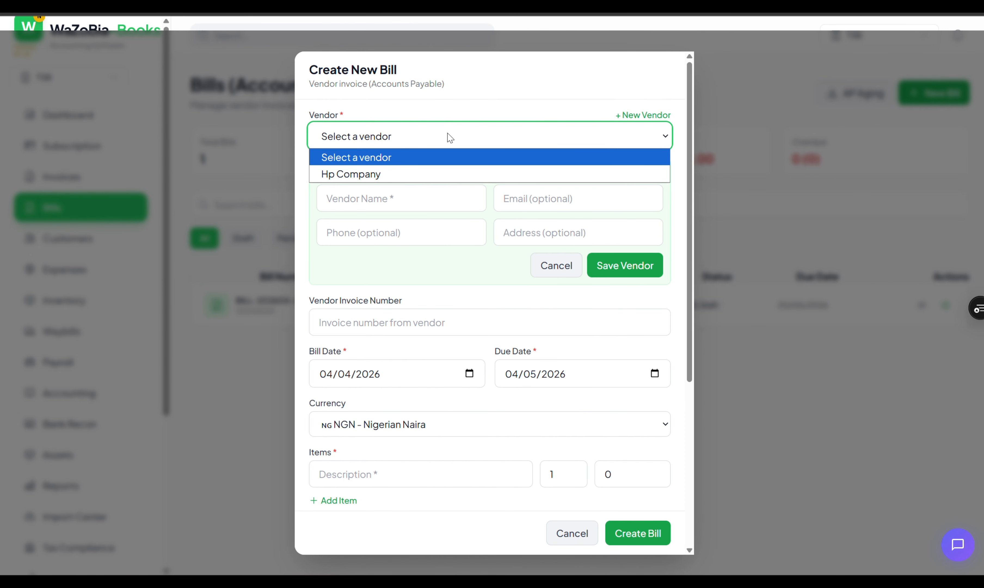
left_click(542, 137)
left_click(543, 108)
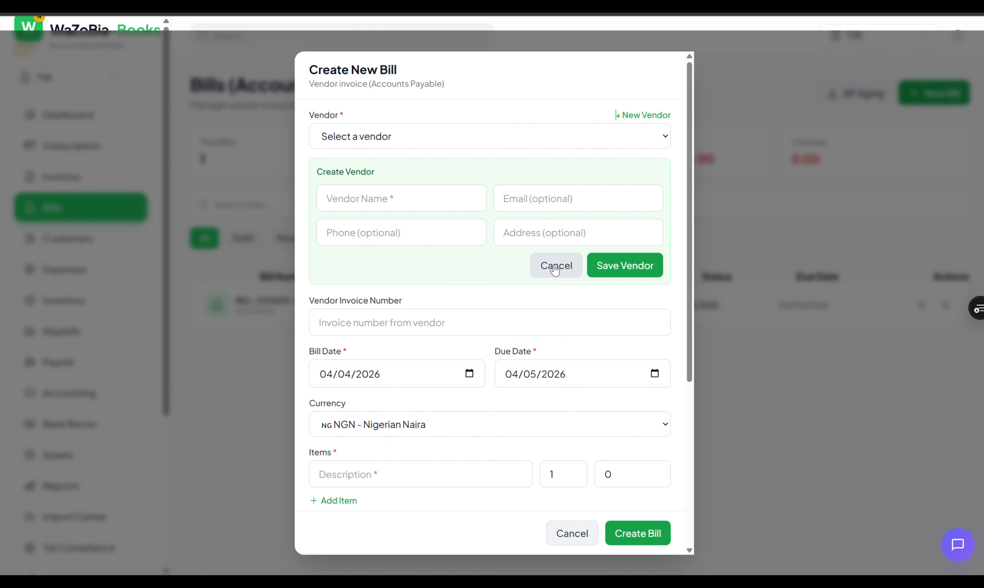
left_click(551, 256)
left_click(591, 141)
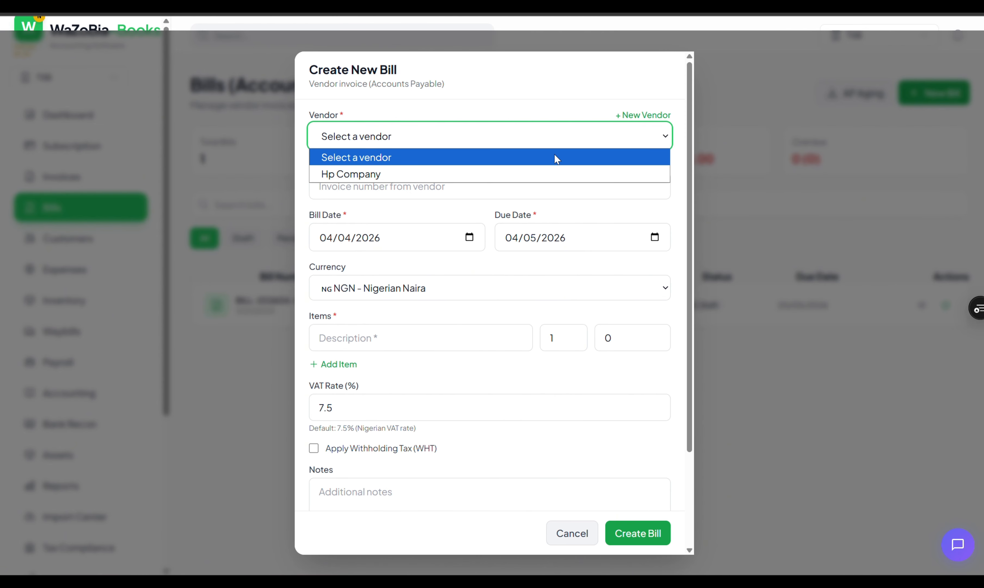
left_click(389, 174)
- Set the bill date to 17/04/2026 and the due date to 19/05/2026
left_click(469, 238)
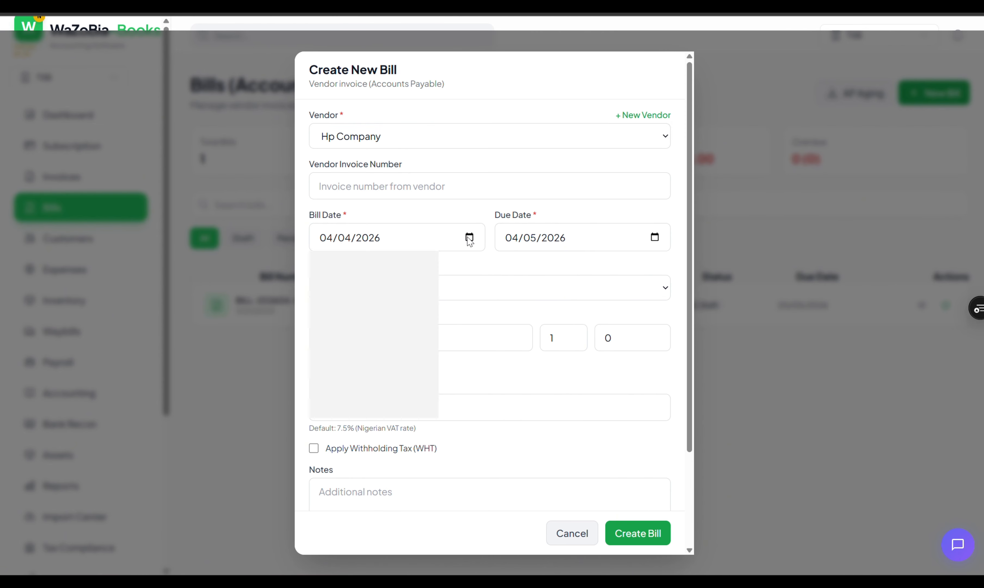
left_click(389, 338)
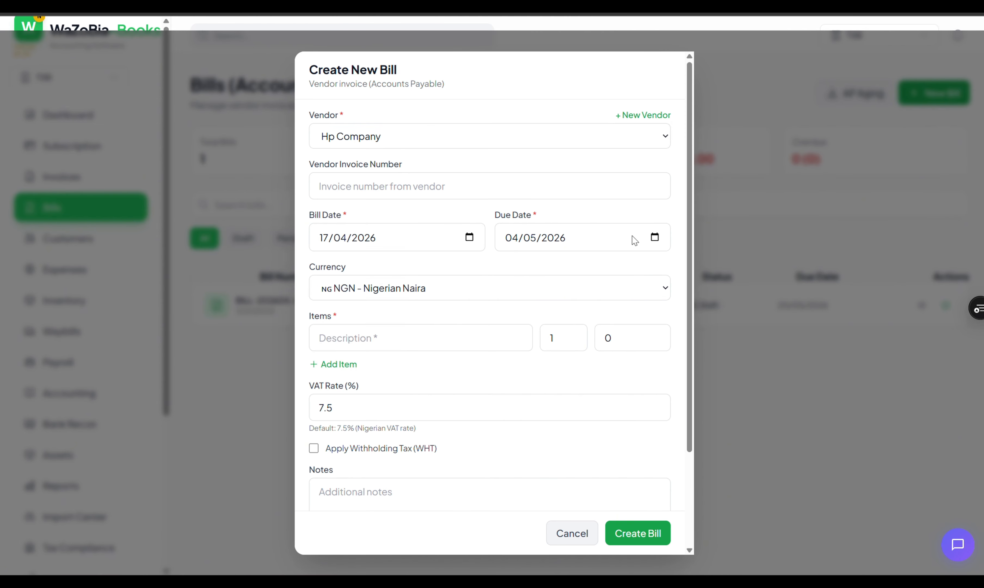
left_click(655, 237)
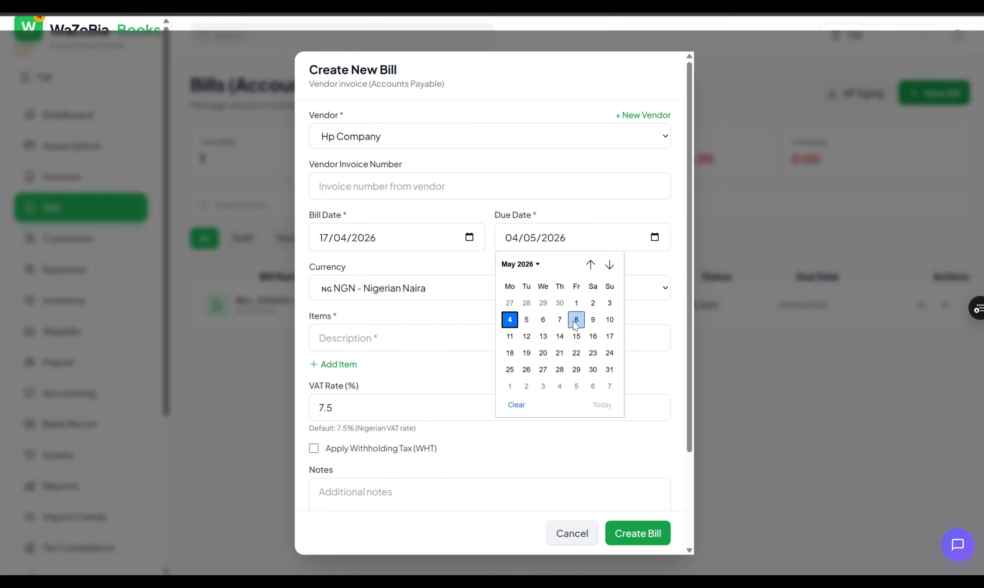
left_click(523, 353)
- Add the Laptop item priced at 40,000, leave withholding tax off, and create the bill
left_click(382, 338)
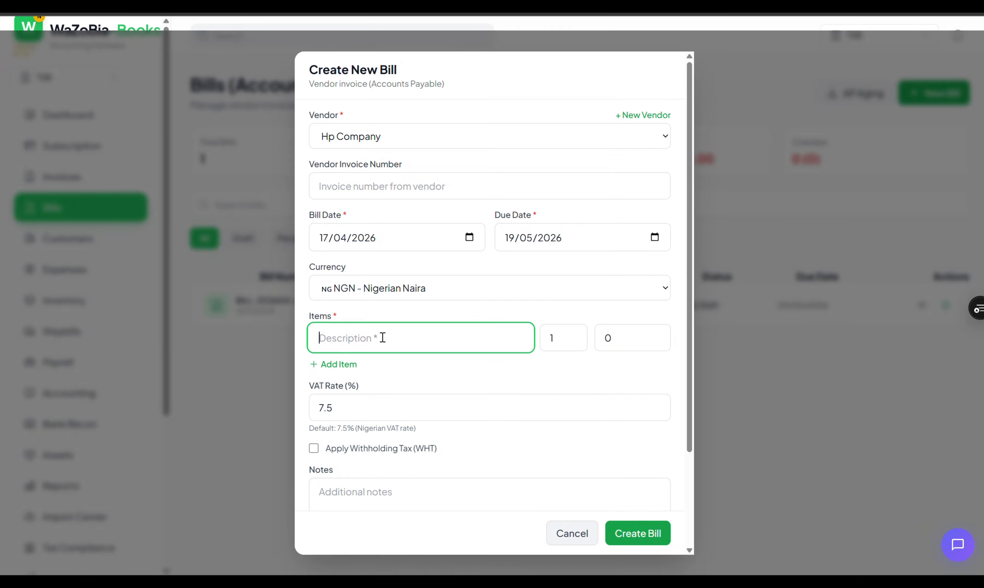
type("4")
left_click_drag(627, 339, 598, 339)
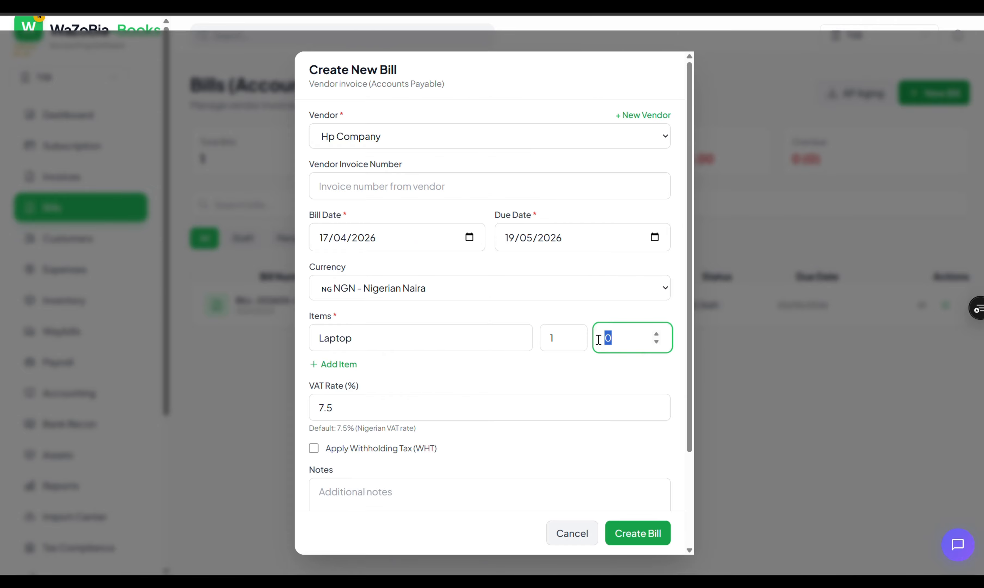
type("40000")
scroll(347, 417, "down", 3)
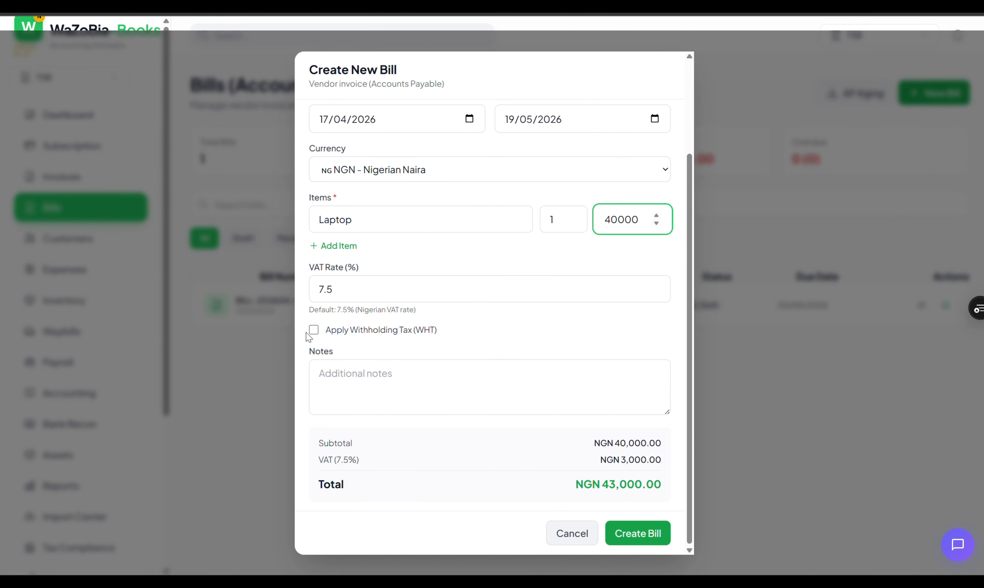
left_click(315, 330)
left_click(314, 330)
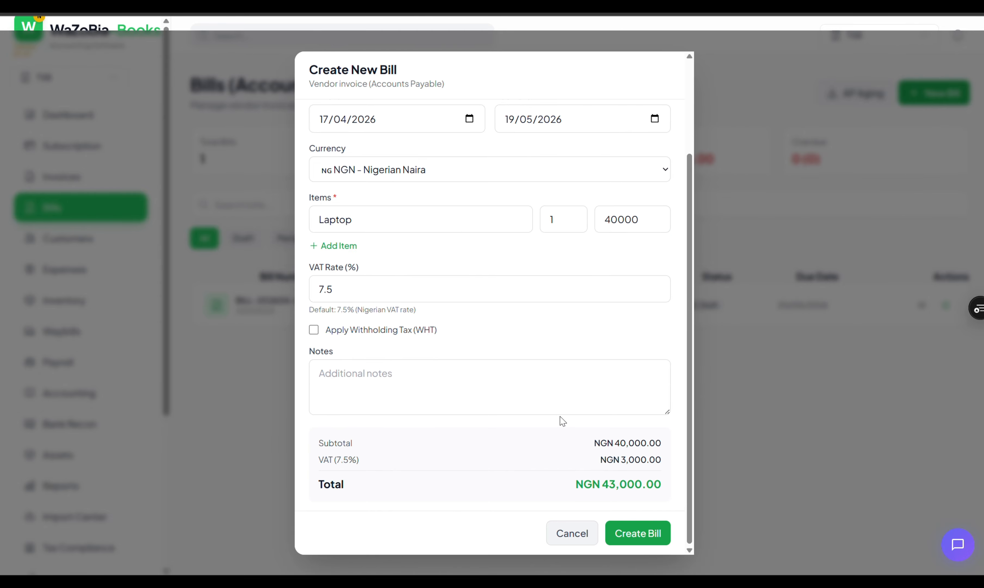
left_click(620, 537)
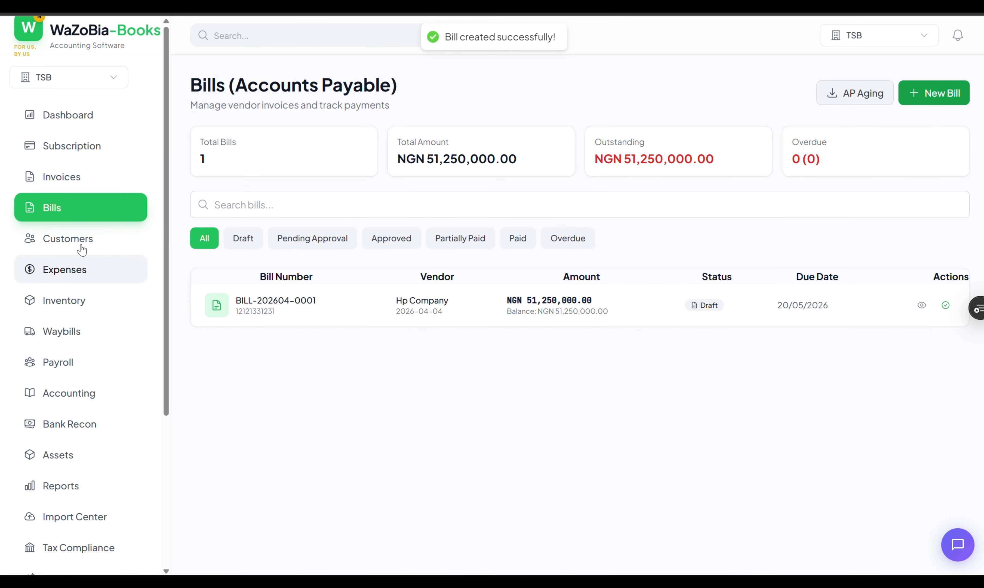
- Open Bank Reconciliation and start a statement import, cancelling the file browser
left_click(67, 426)
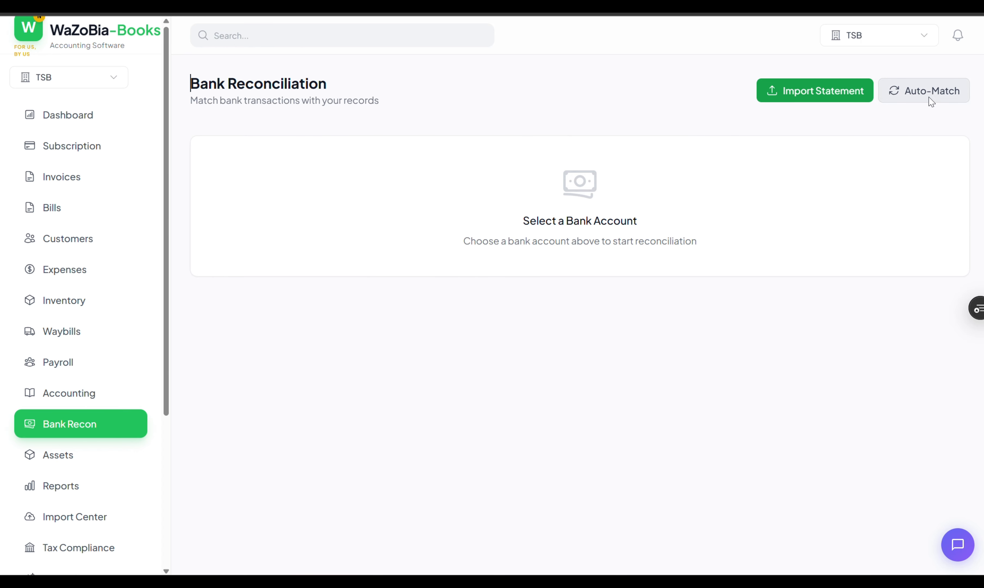
left_click(817, 94)
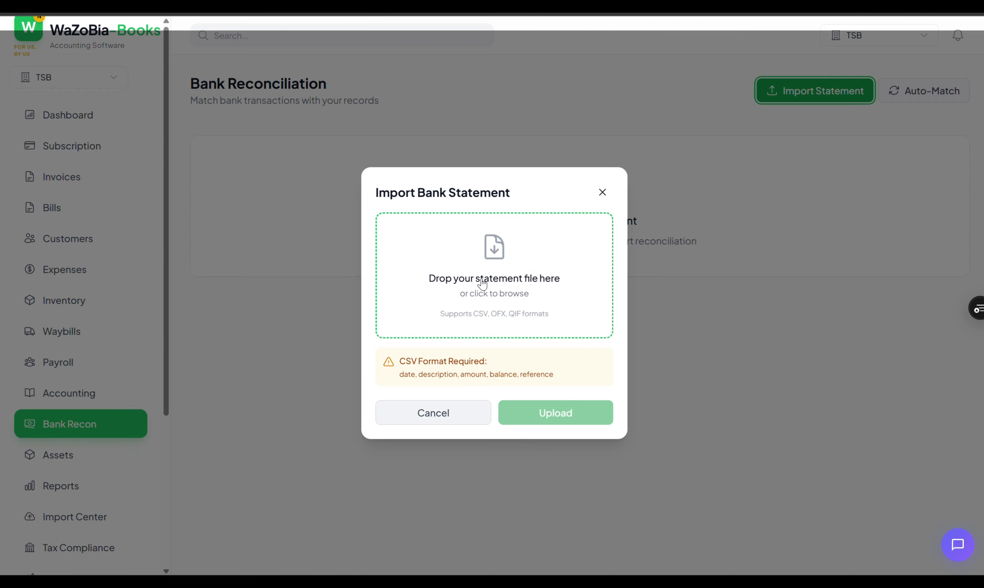
left_click(509, 278)
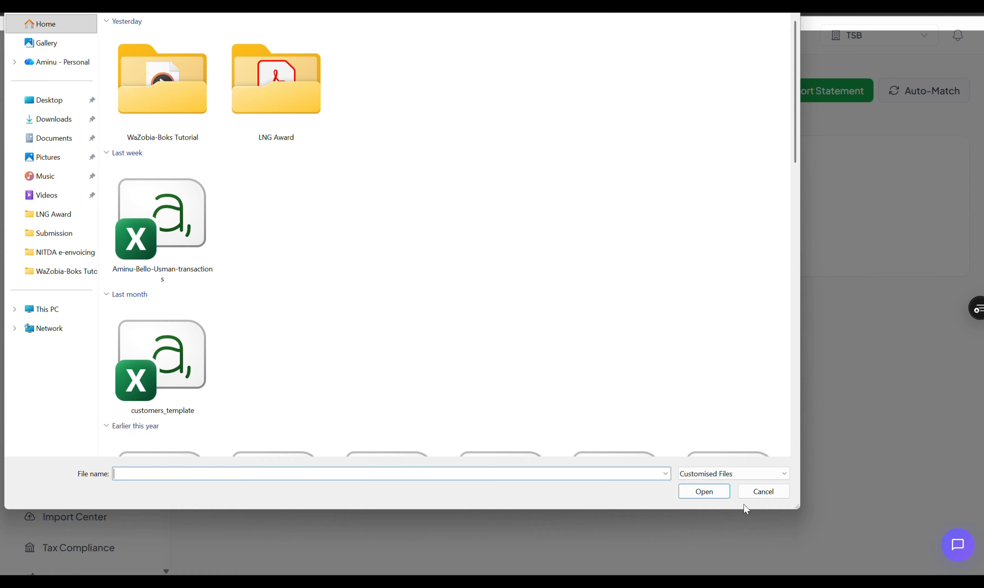
left_click(753, 494)
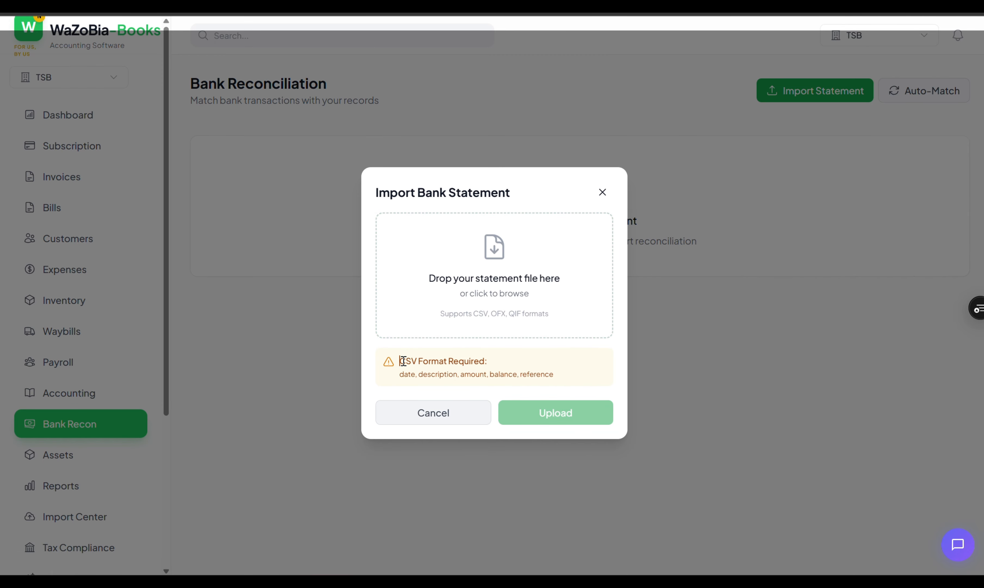
- Read the CSV format requirements and close the import dialog without uploading
left_click_drag(402, 361, 568, 376)
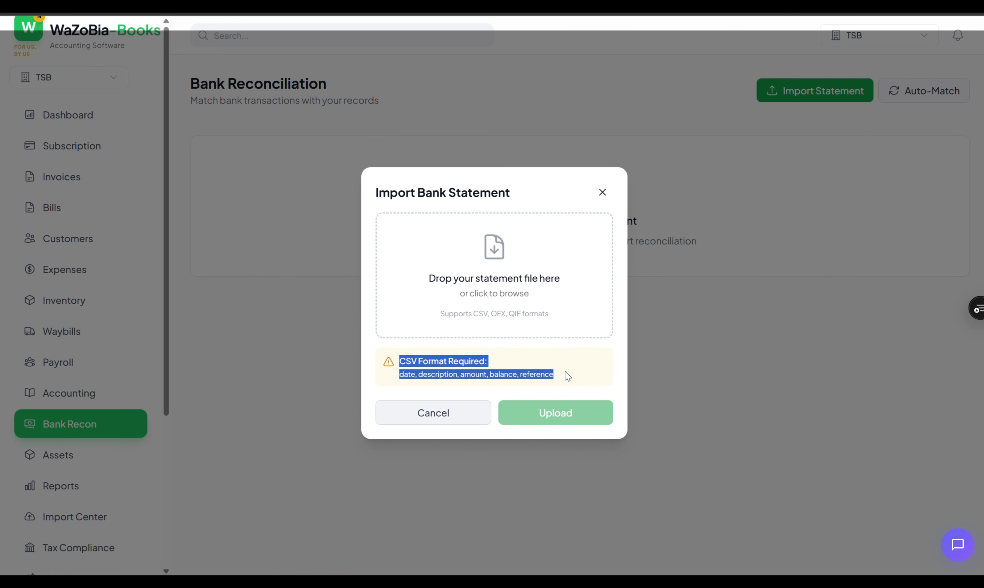
left_click(588, 365)
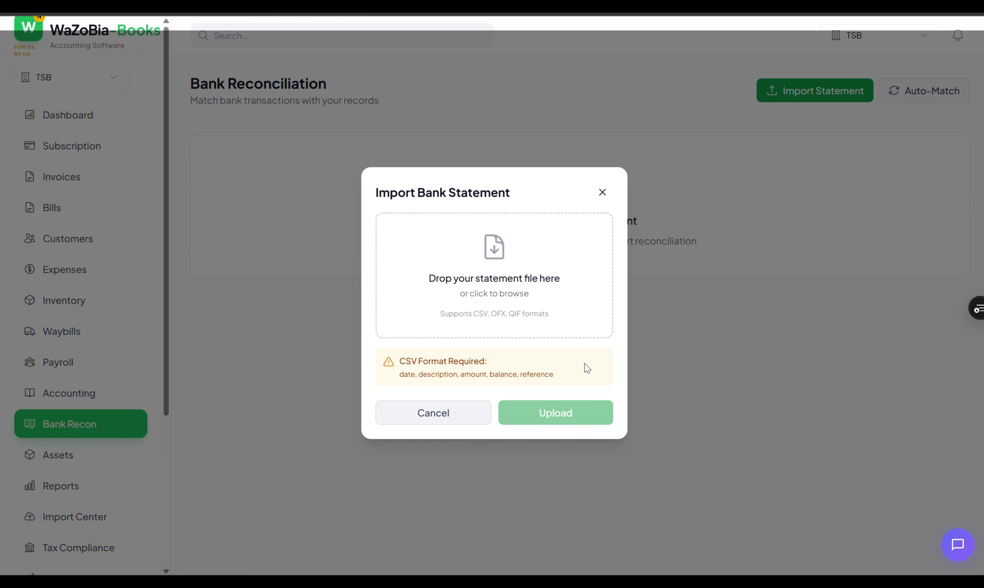
key("shift+Home")
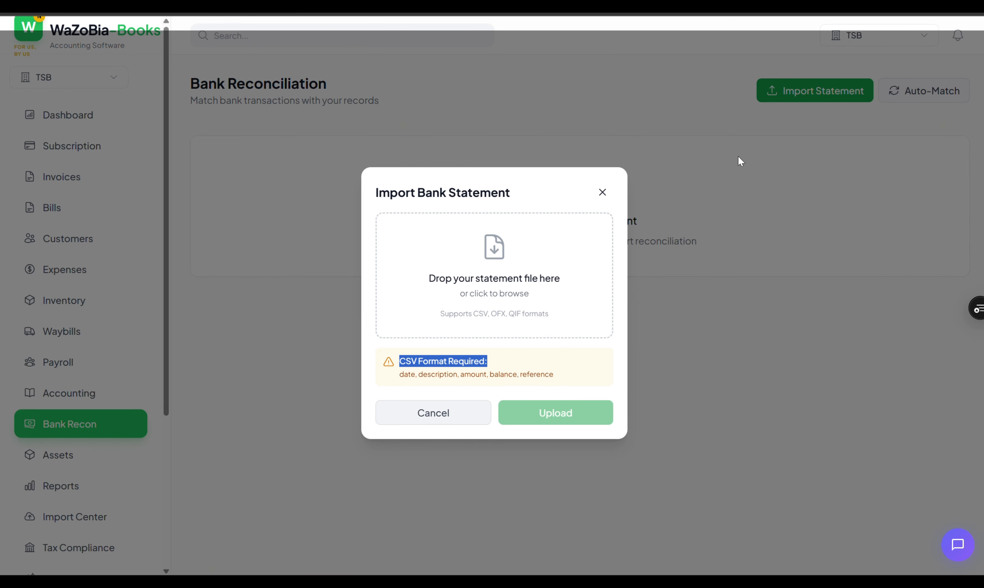
left_click(472, 411)
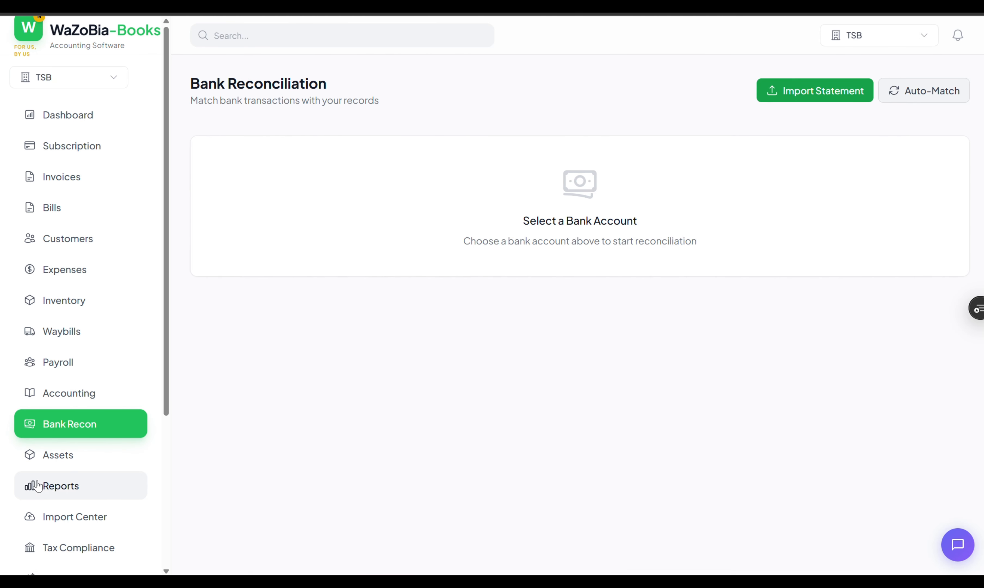
- Review this year's Profit & Loss, including the Total Revenue transaction details
left_click(56, 488)
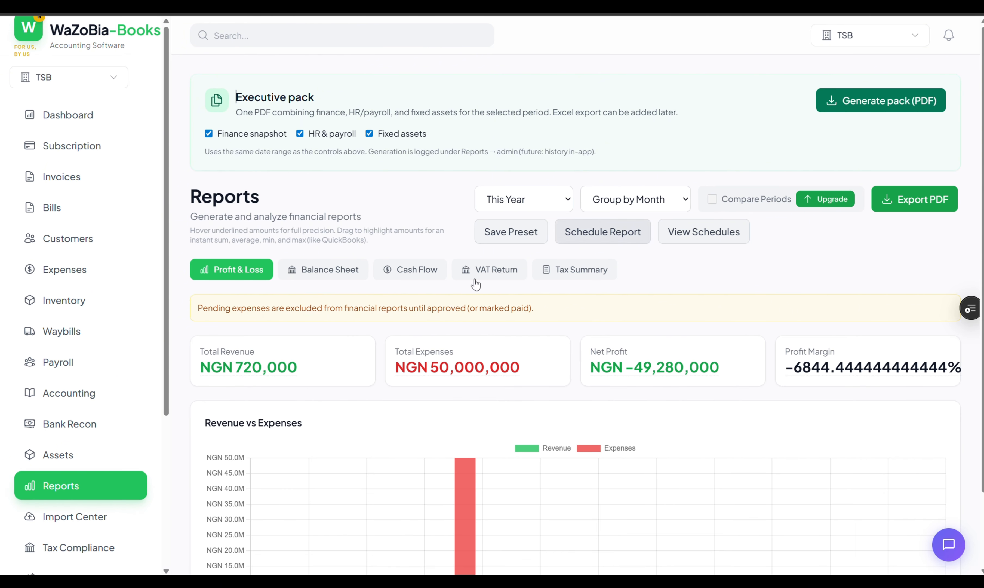
scroll(382, 326, "down", 1)
scroll(389, 329, "up", 1)
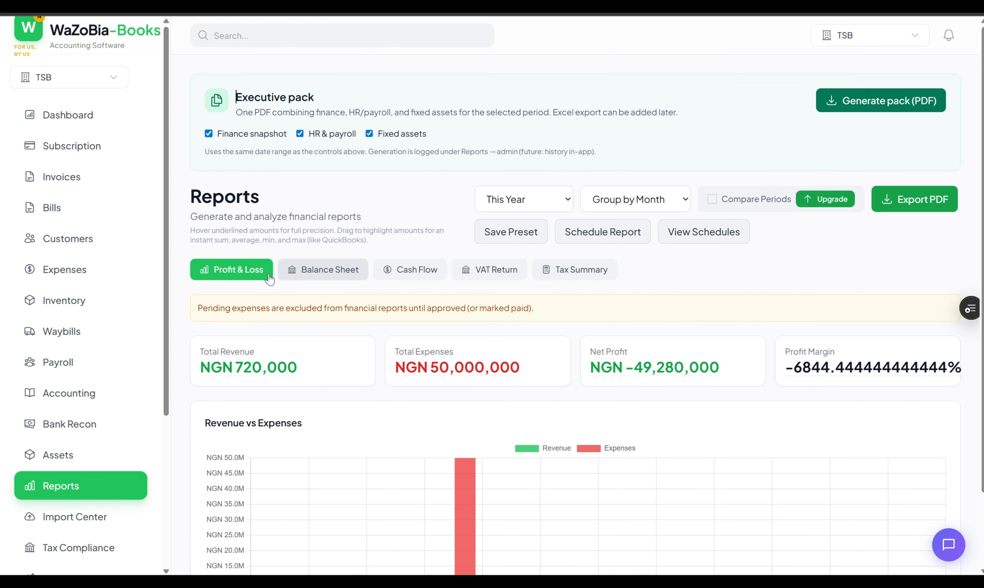
scroll(364, 366, "down", 2)
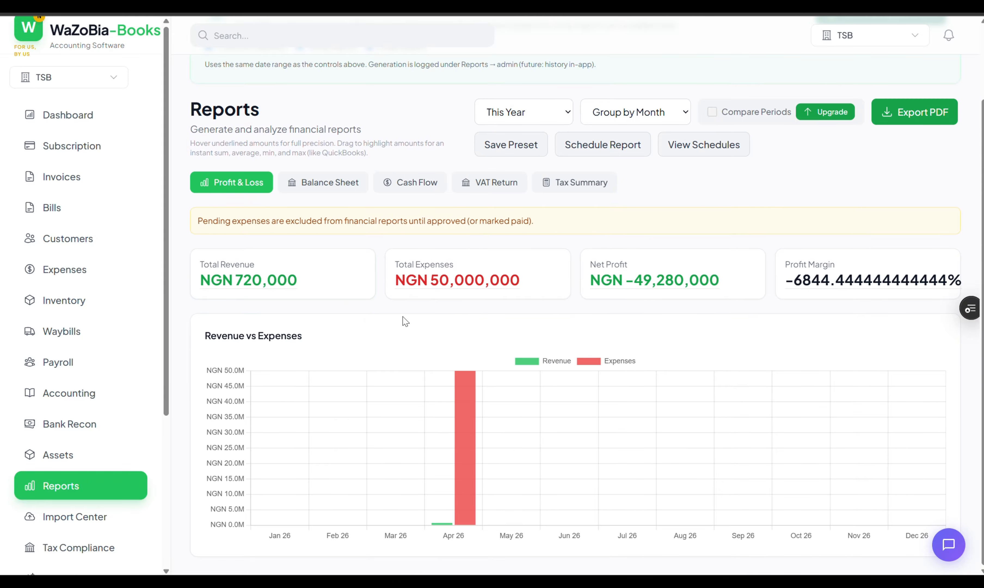
double_click(220, 280)
left_click(442, 282)
scroll(507, 306, "up", 2)
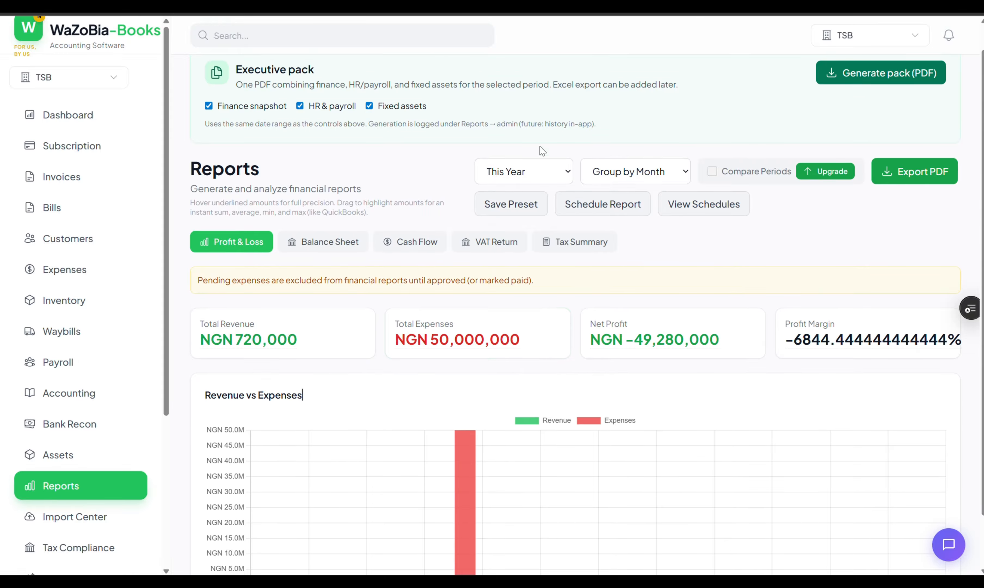
left_click(550, 173)
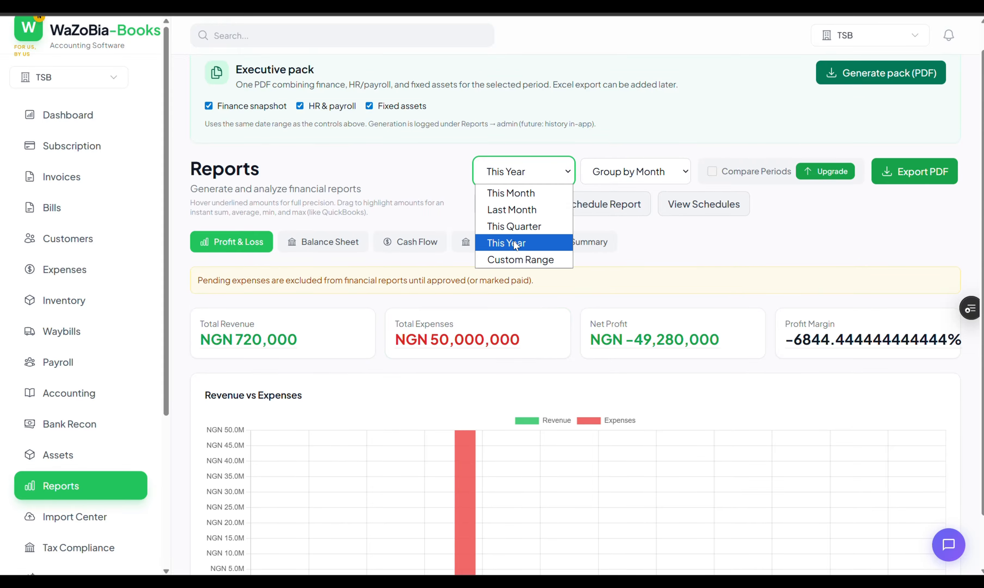
left_click(592, 136)
- Show this year's Balance Sheet and export it as a PDF, dismissing the Acrobat update notice
left_click(361, 250)
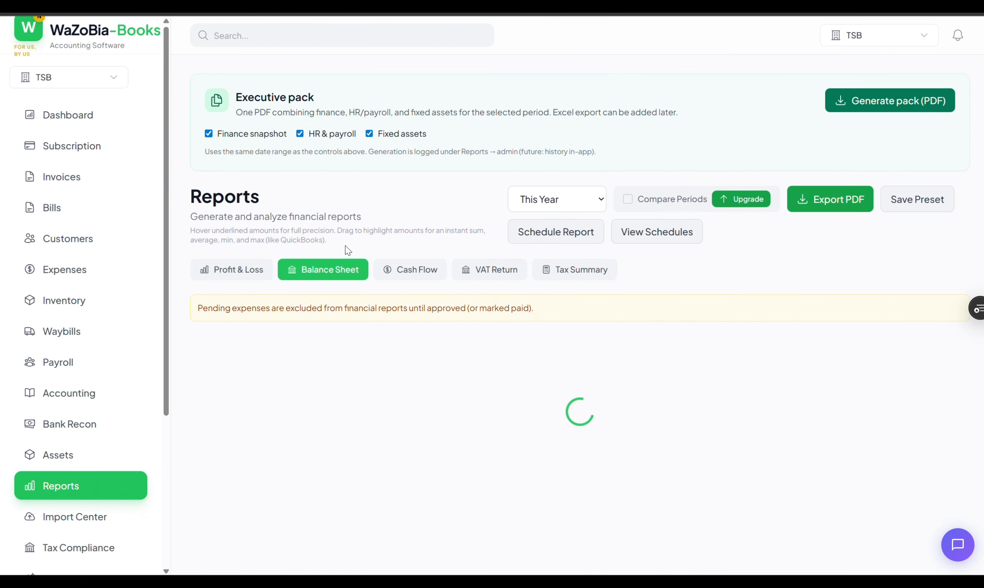
scroll(566, 351, "down", 8)
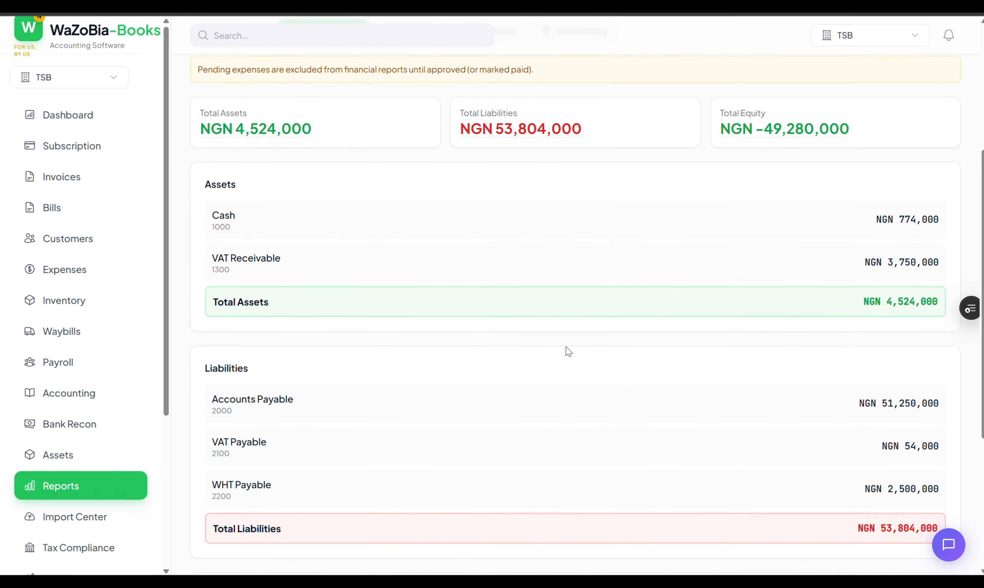
scroll(698, 320, "up", 8)
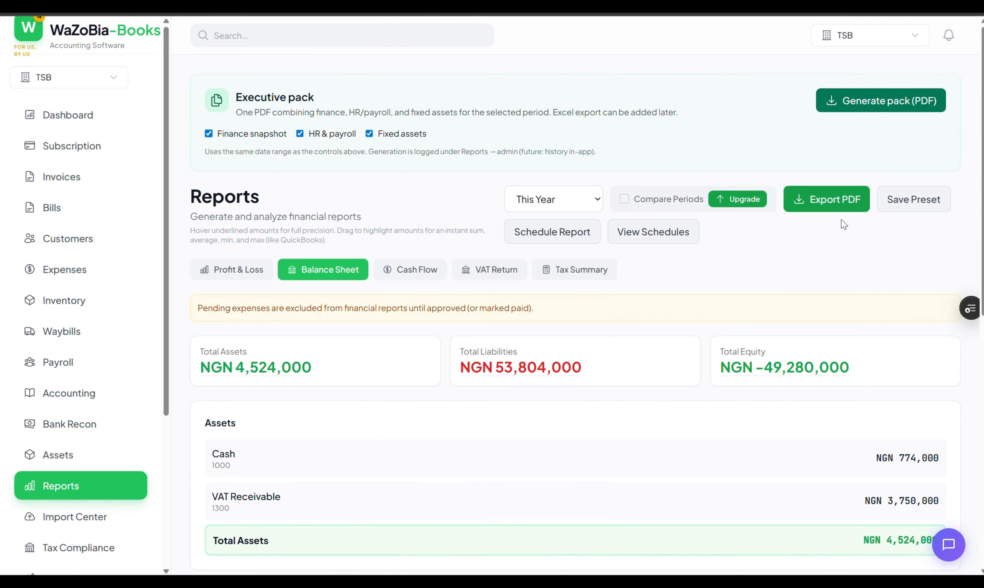
scroll(647, 386, "down", 11)
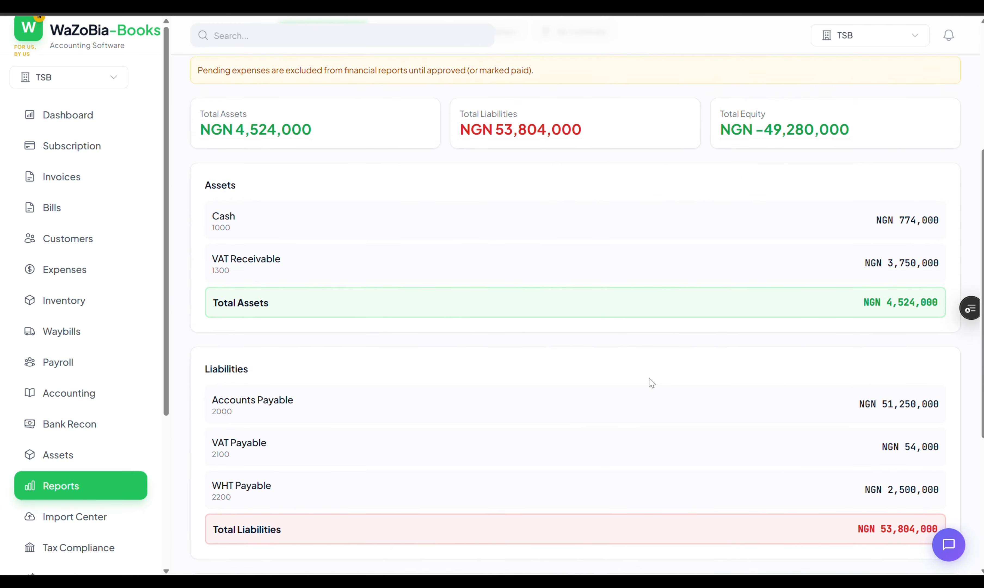
scroll(650, 383, "up", 11)
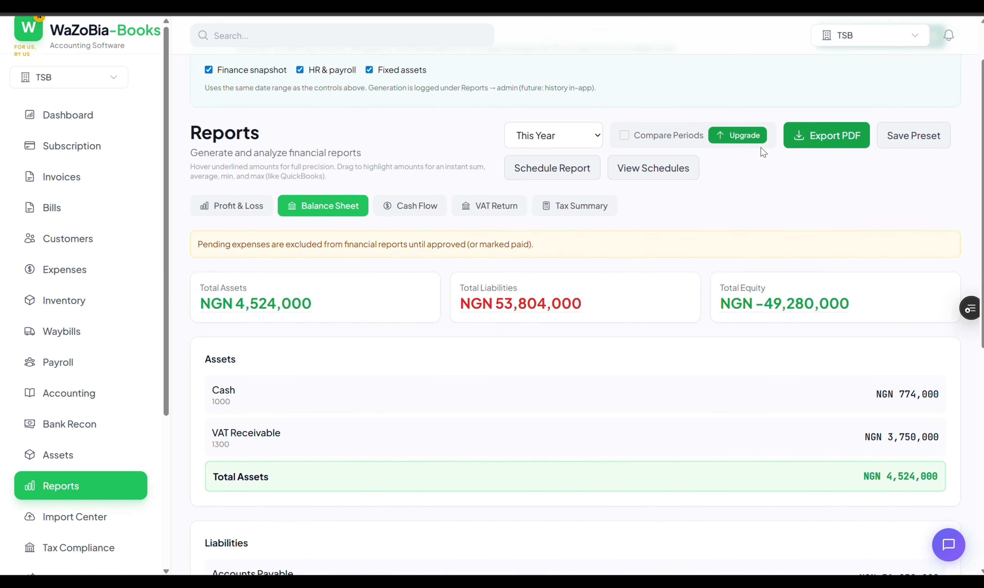
left_click(820, 192)
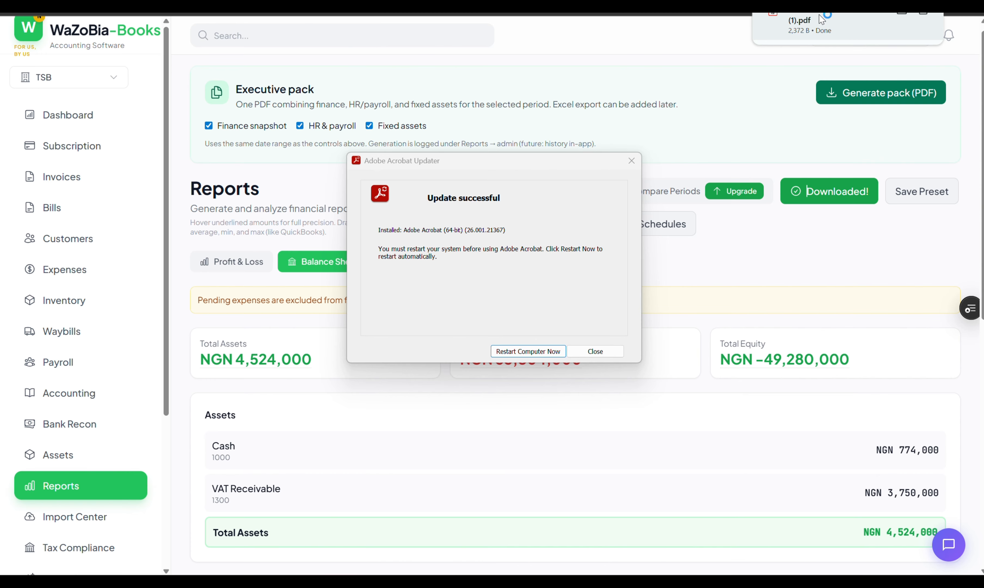
left_click(607, 351)
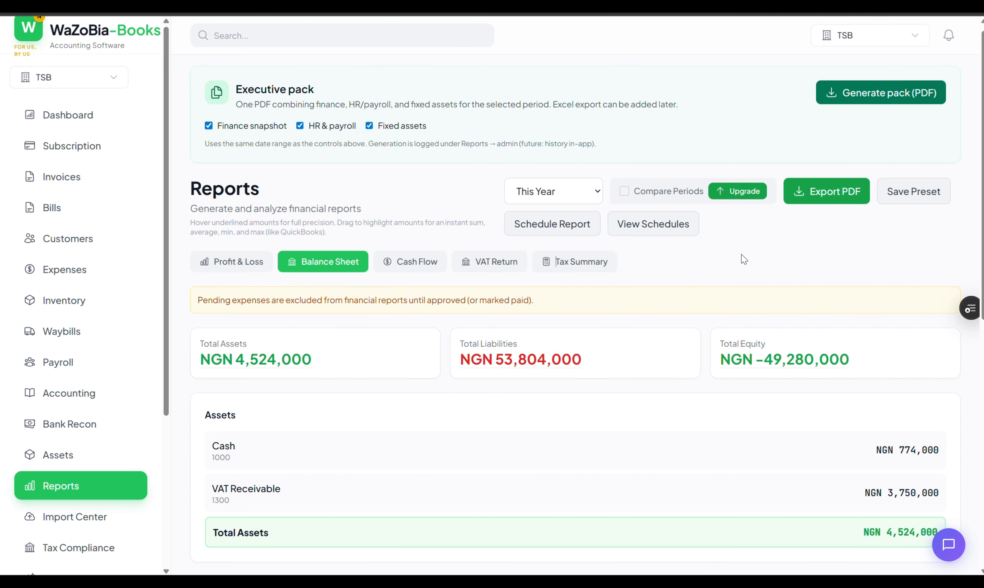
scroll(128, 473, "down", 2)
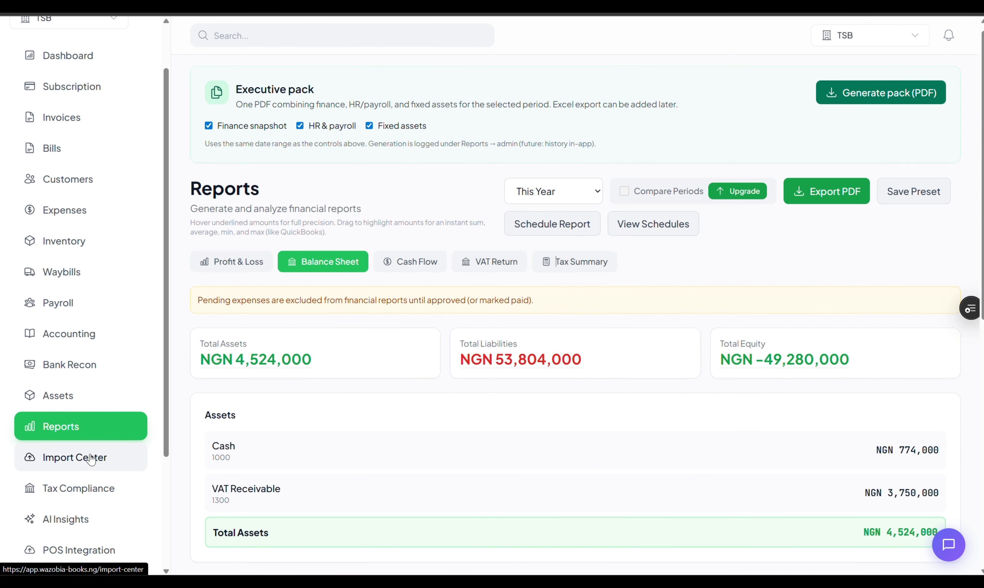
- Open Payroll and look over the Add Employee form, cancelling without adding anyone
left_click(55, 302)
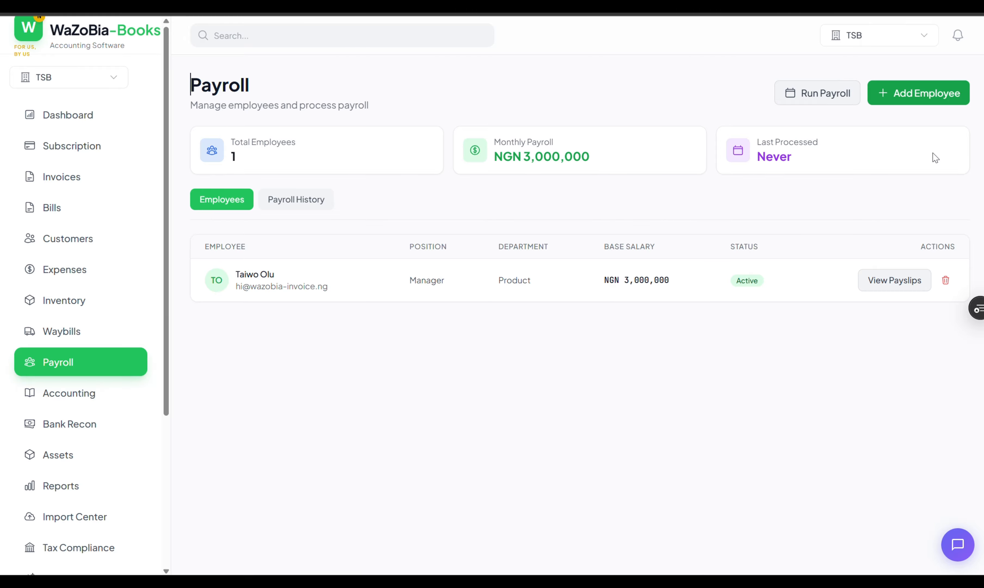
left_click(930, 92)
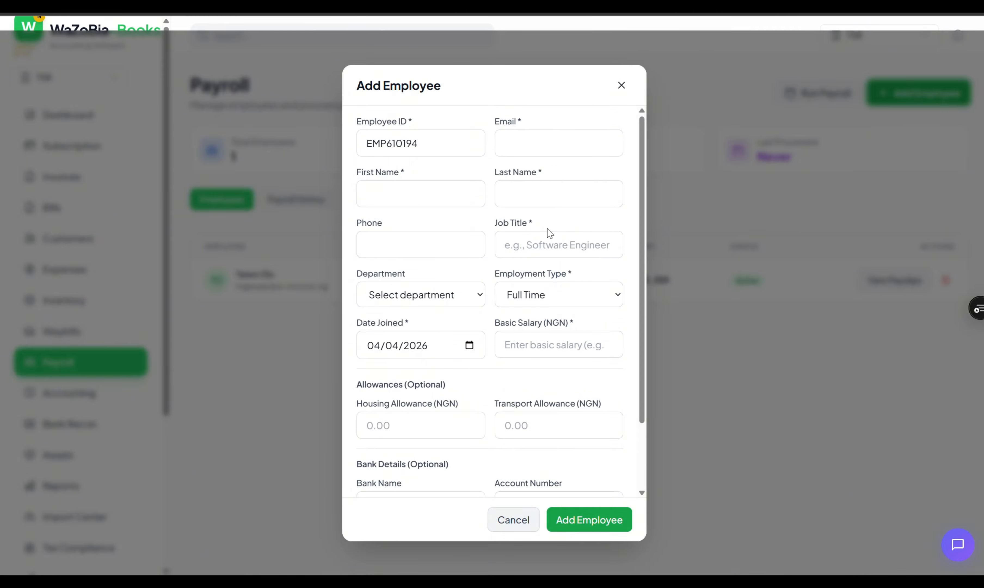
left_click(574, 299)
left_click(577, 300)
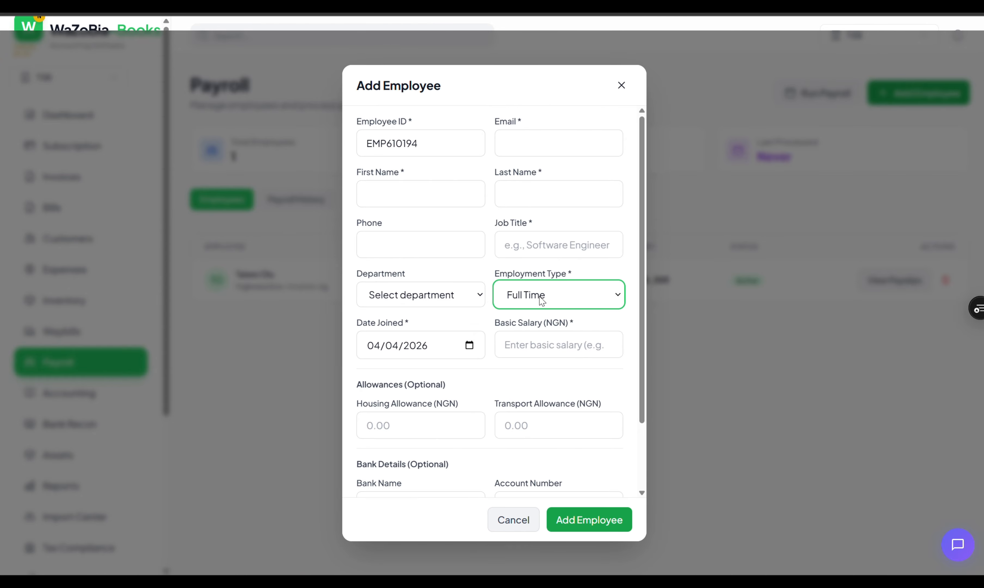
left_click(455, 294)
left_click(463, 297)
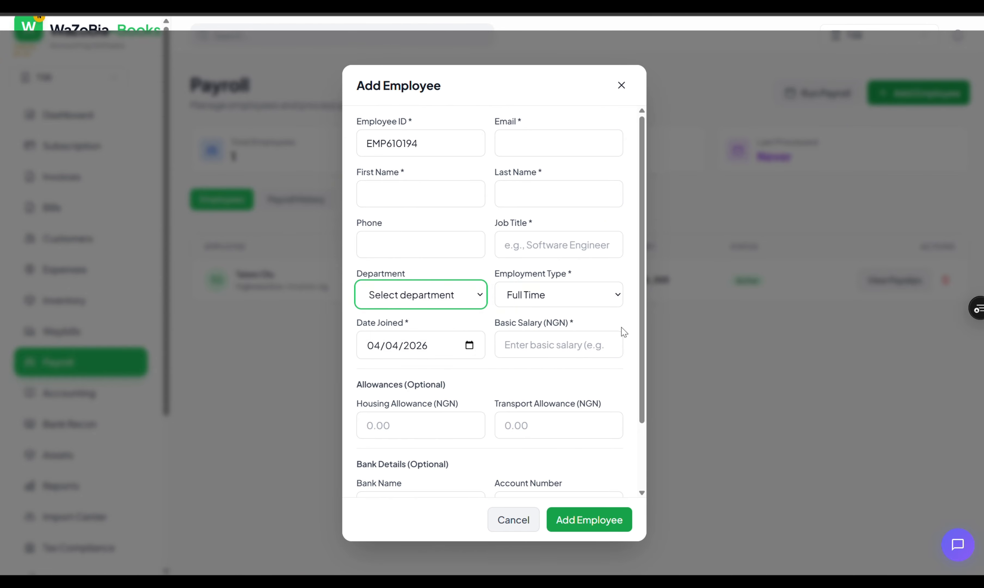
left_click(510, 521)
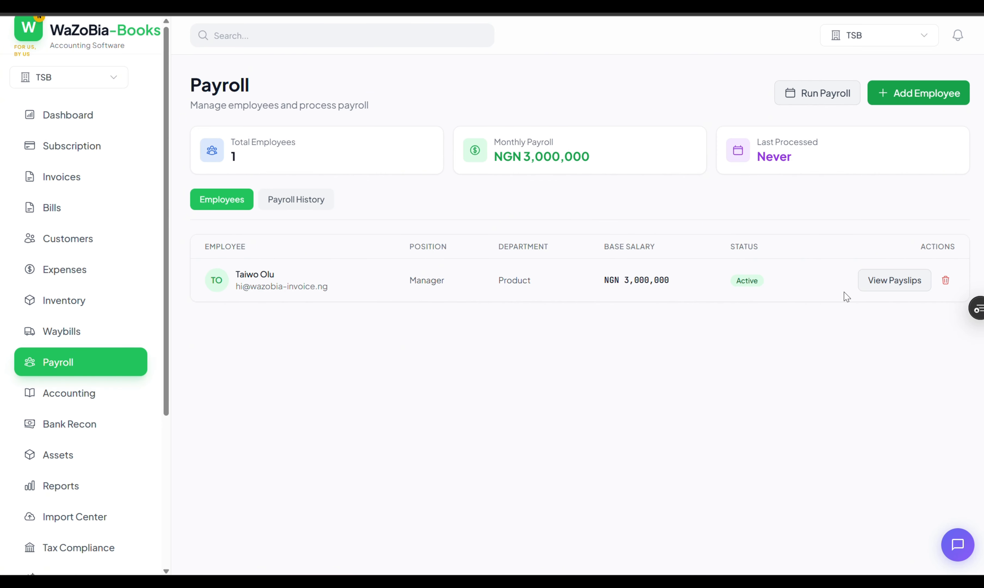
- Review the existing employee's payslip salary breakdown and the payroll summary
left_click(876, 288)
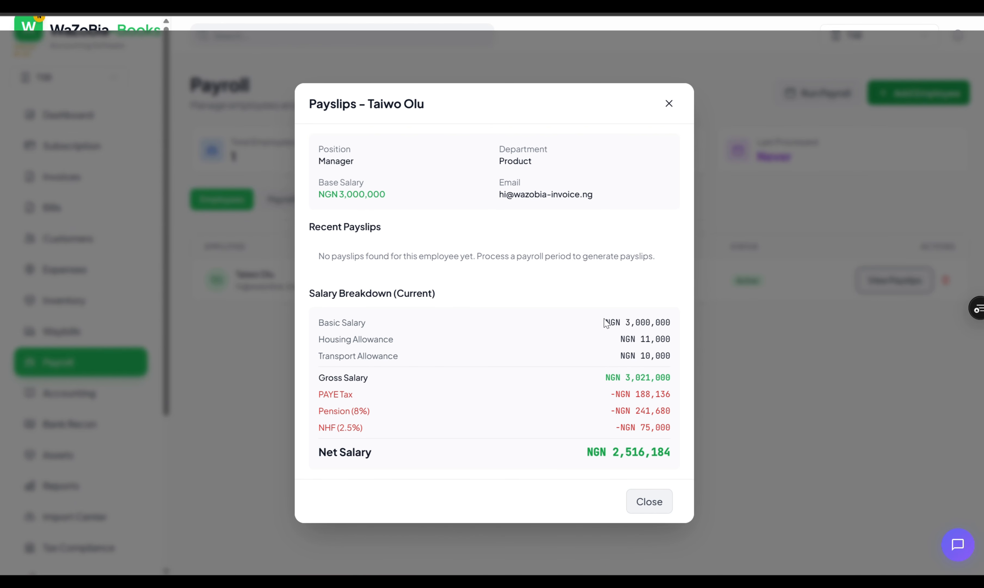
left_click_drag(604, 323, 657, 463)
left_click(649, 501)
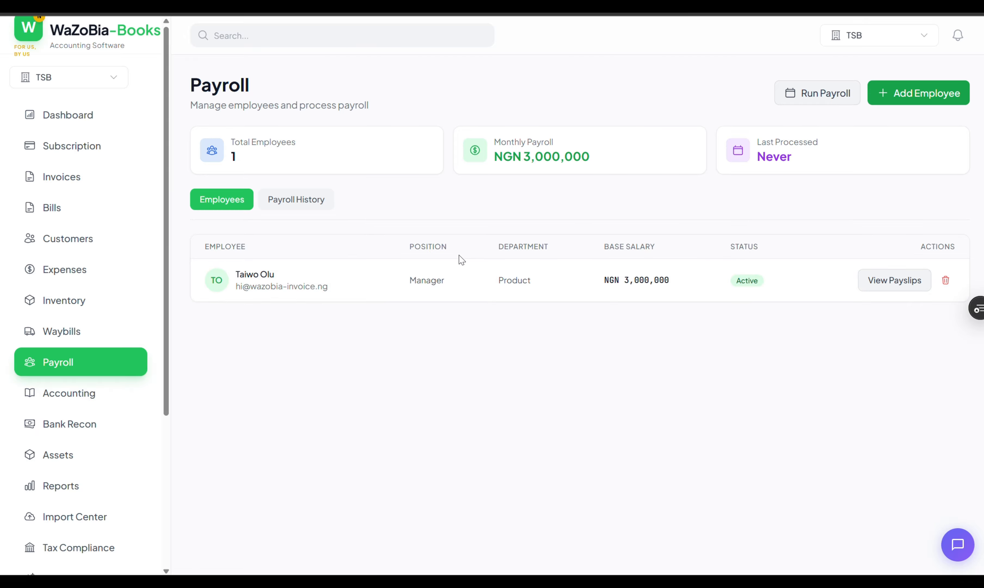
scroll(68, 432, "down", 5)
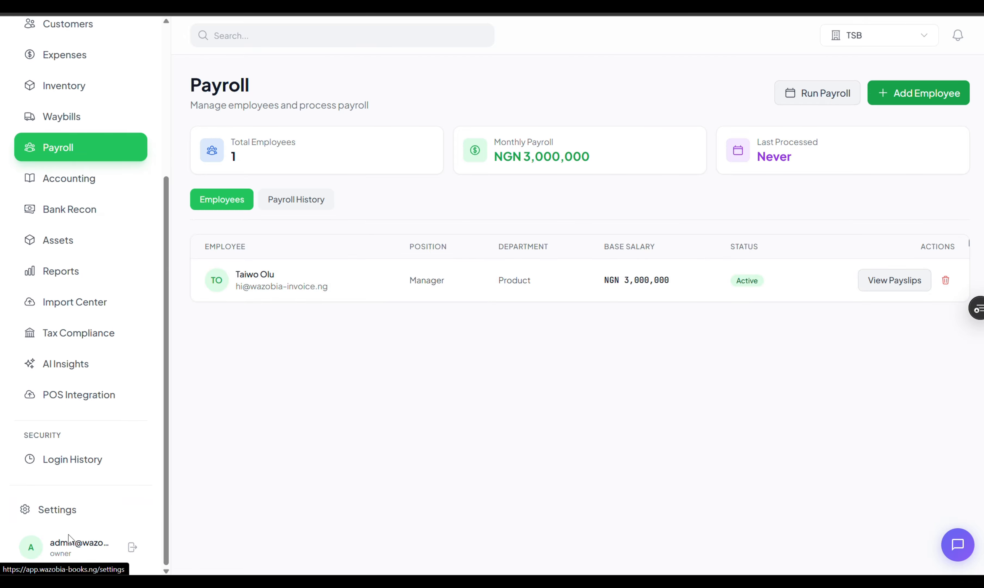
- Open the Team Members section in Settings and glance at the Add Member form
left_click(64, 515)
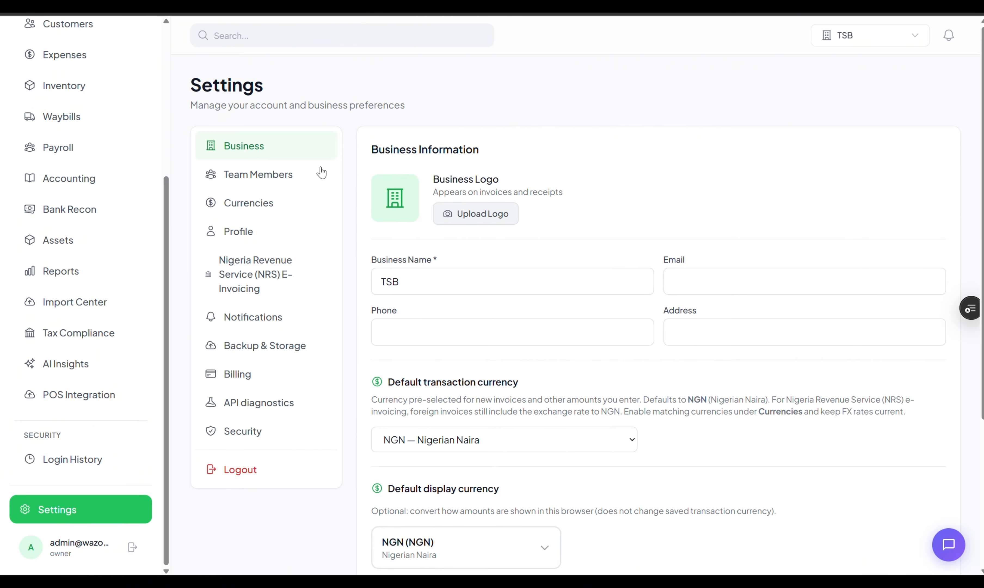
left_click(278, 181)
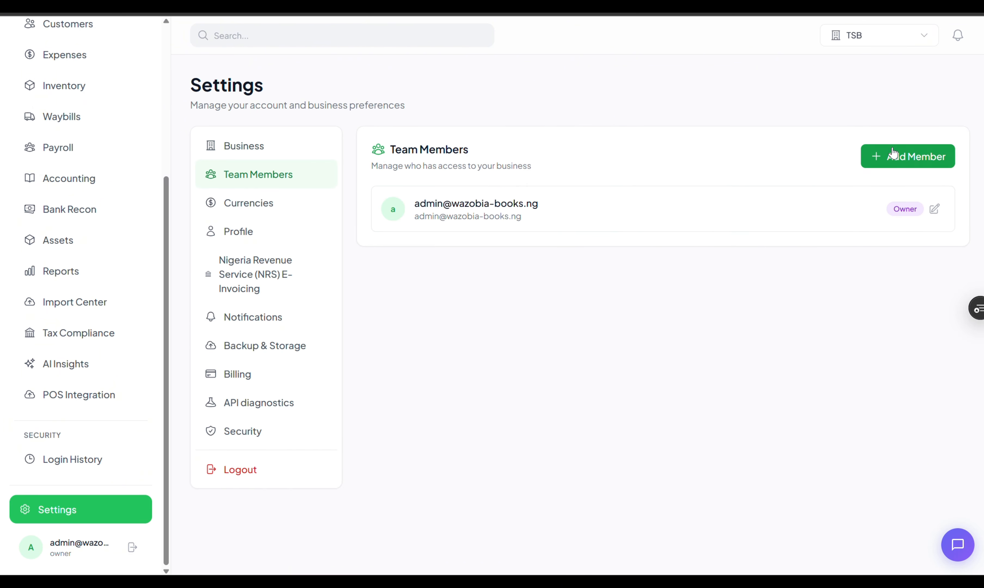
left_click(905, 160)
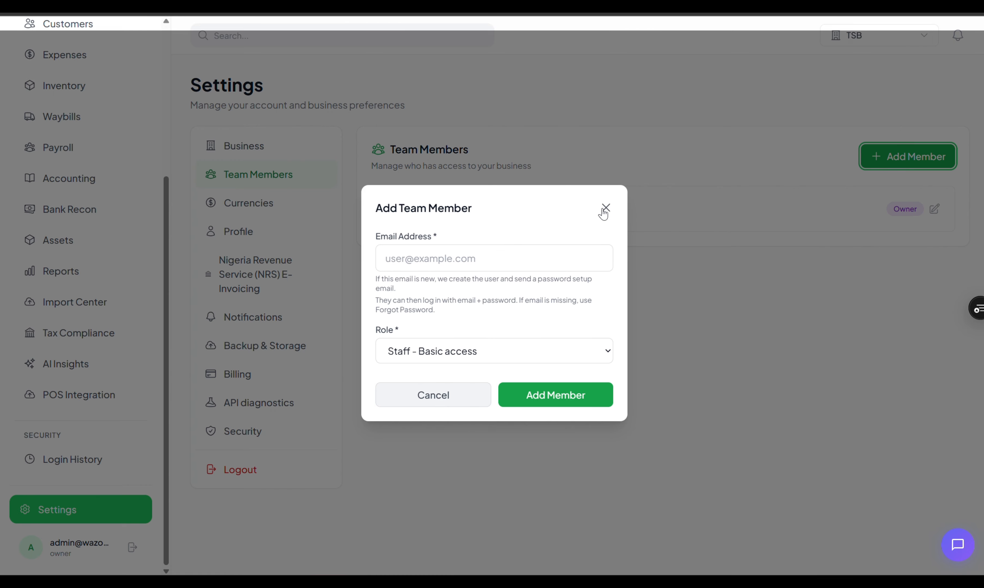
left_click(604, 212)
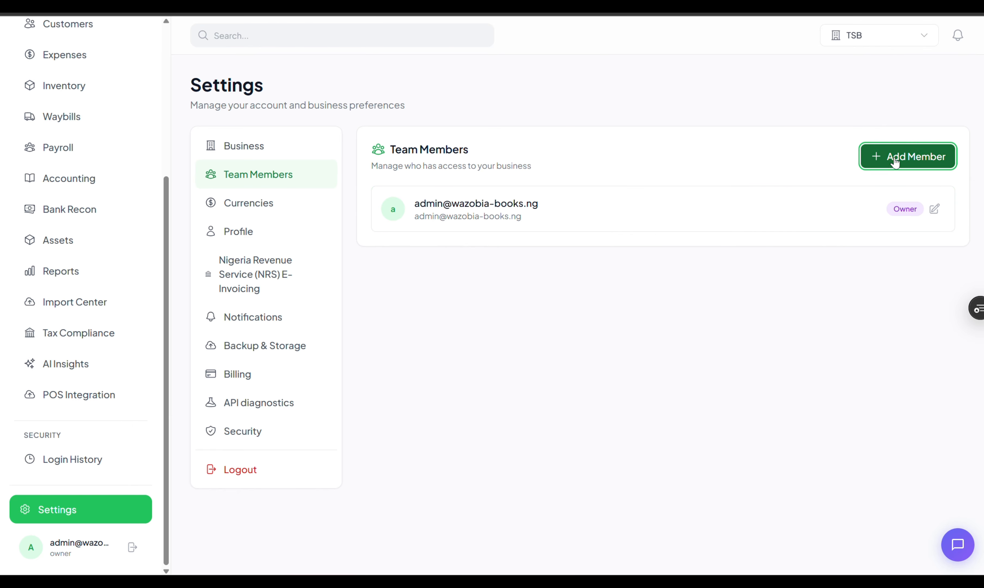
- Try the Viewer - Read-only role in the Add Member form, then close it without adding anyone
left_click(893, 160)
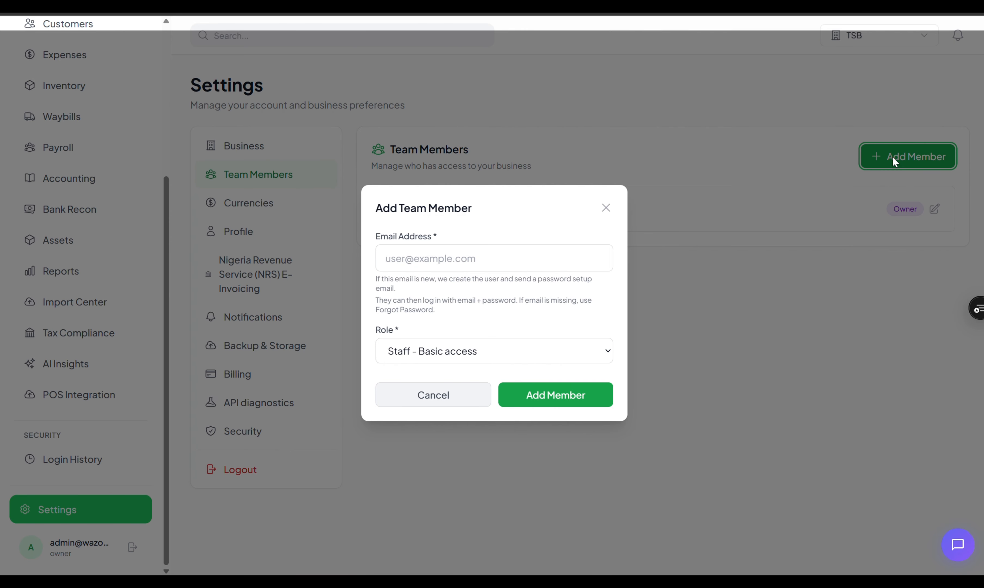
left_click(454, 267)
left_click(503, 238)
left_click(472, 352)
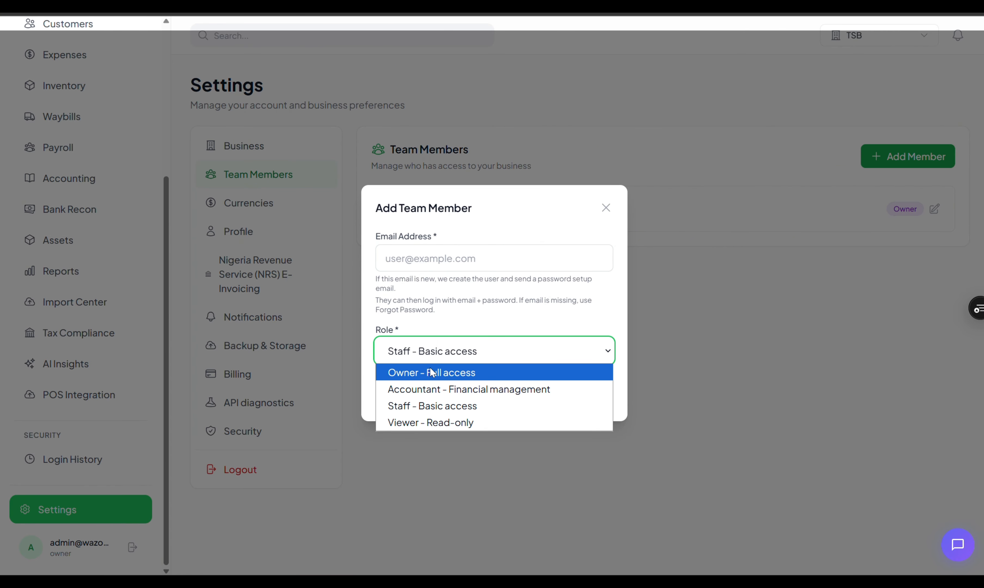
left_click(427, 422)
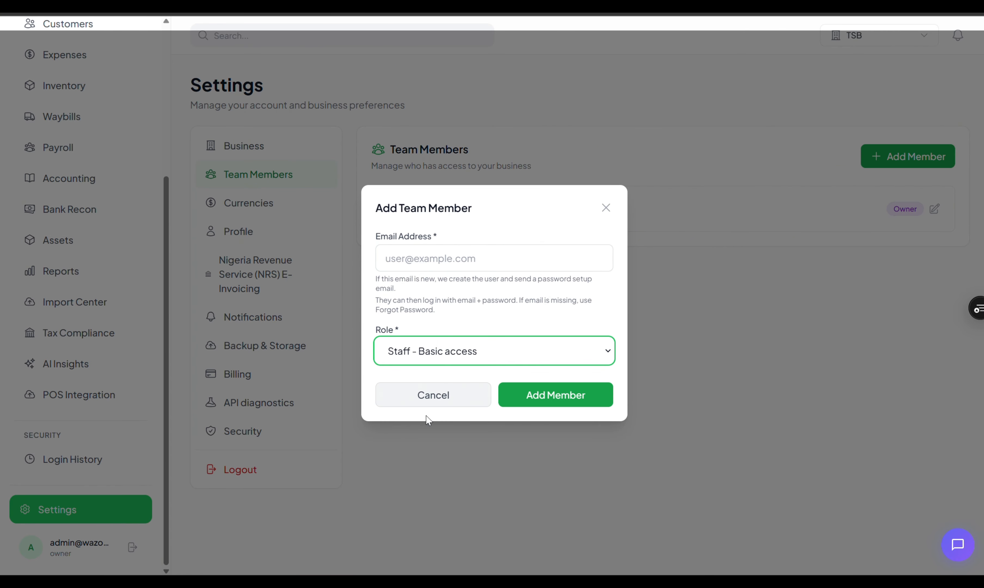
left_click(606, 209)
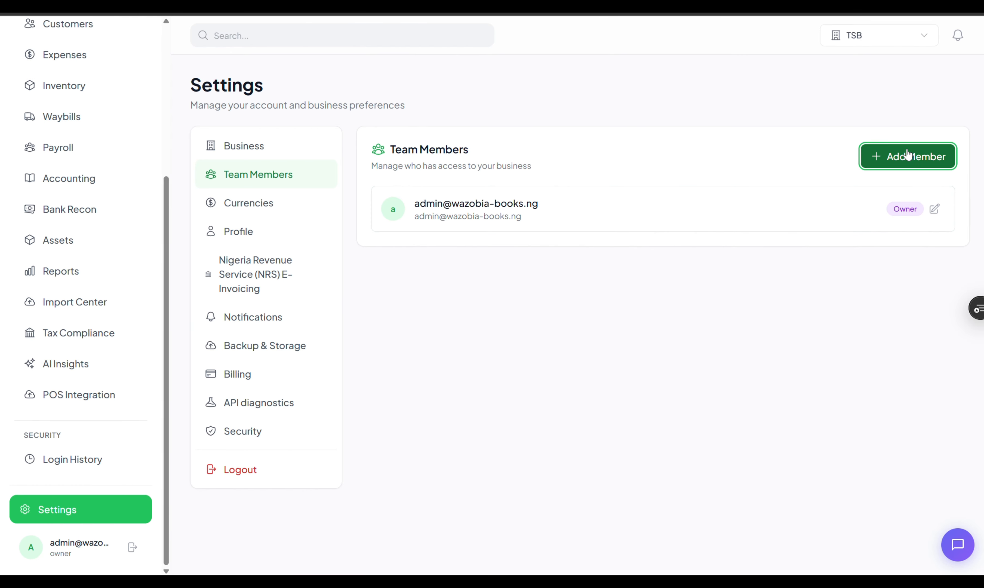
left_click(907, 155)
left_click(461, 339)
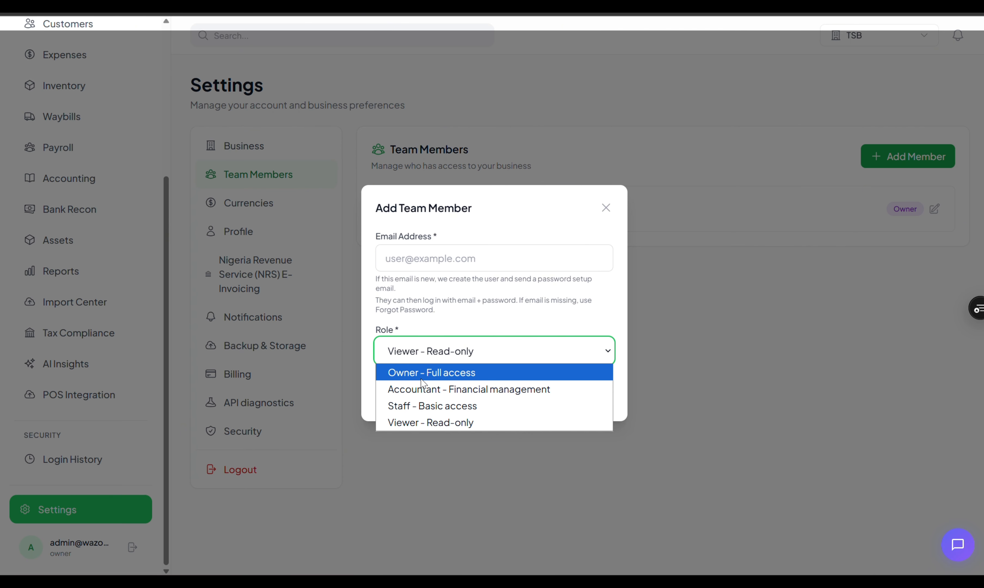
left_click(605, 205)
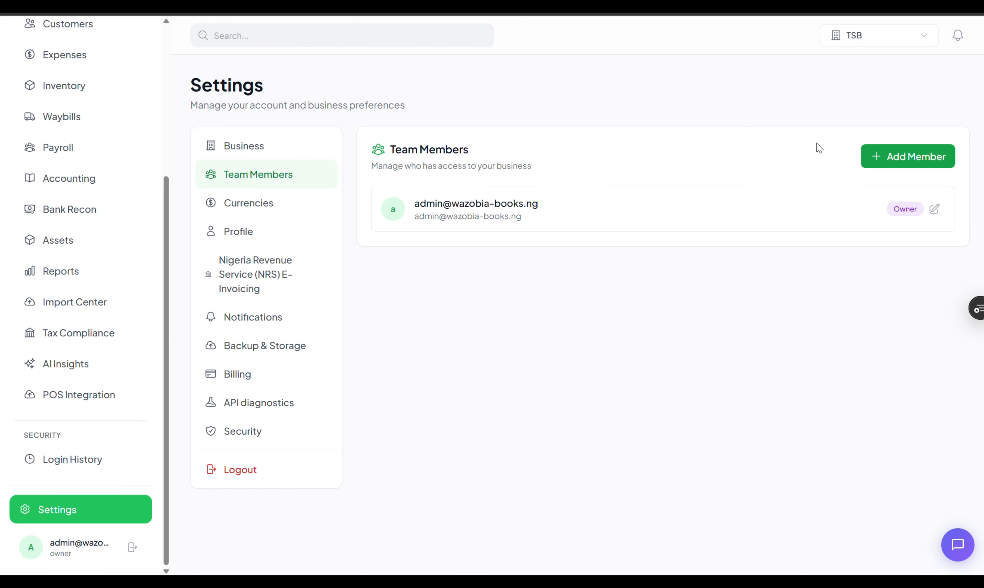
- Browse the Currencies, NRS E-Invoicing, Backup & Storage, Billing and API diagnostics settings, ending on Business
left_click(256, 203)
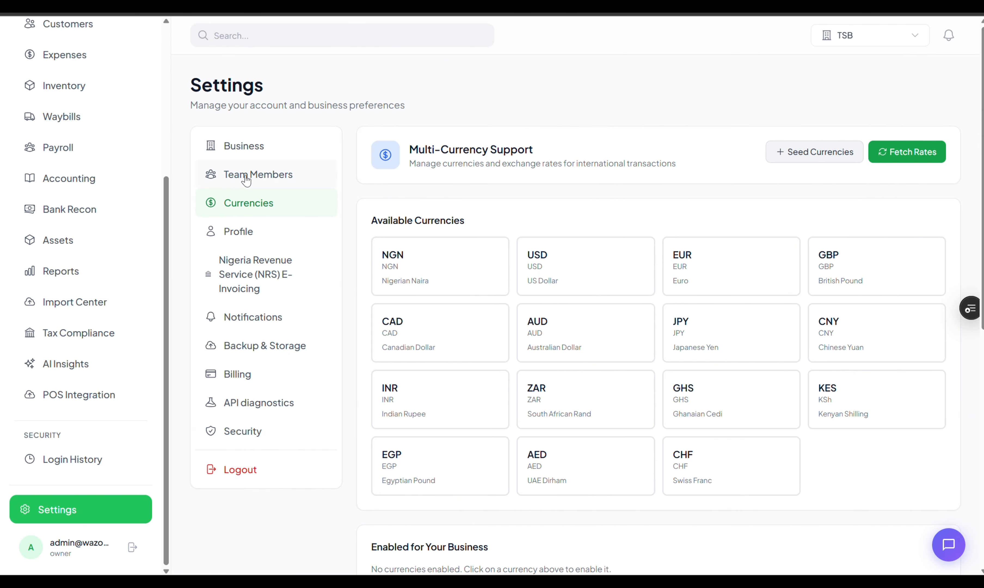
left_click(256, 278)
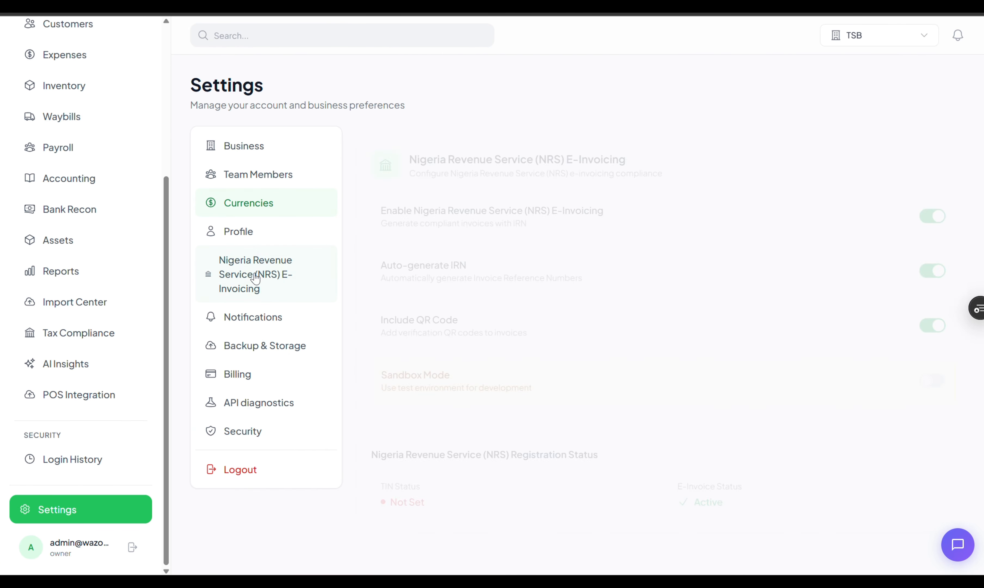
left_click(265, 346)
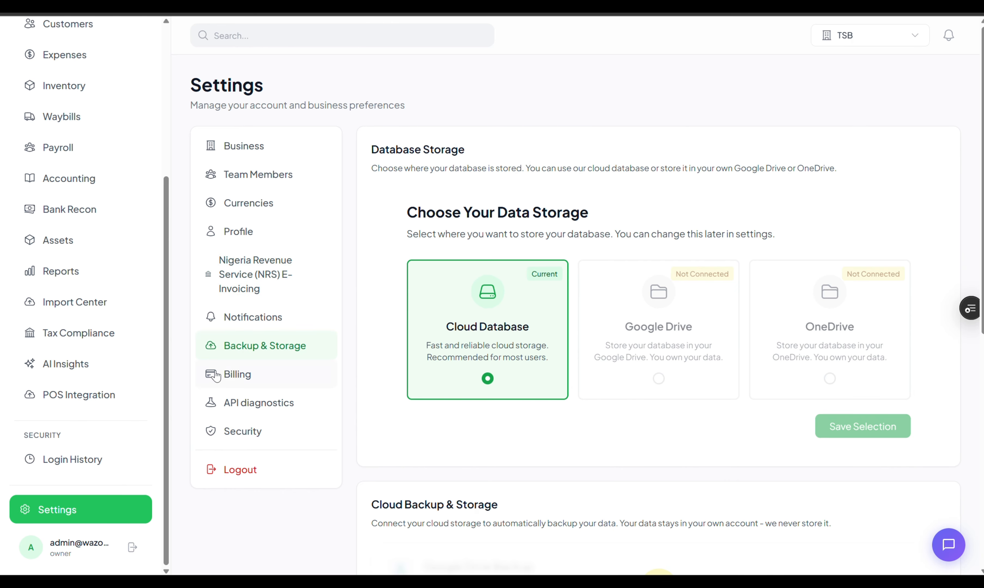
left_click(240, 375)
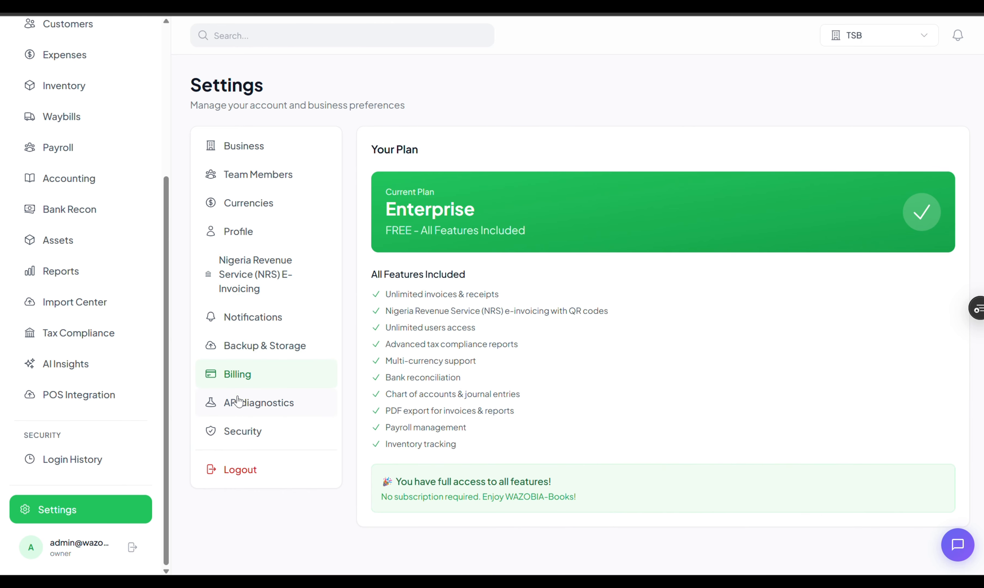
left_click(238, 404)
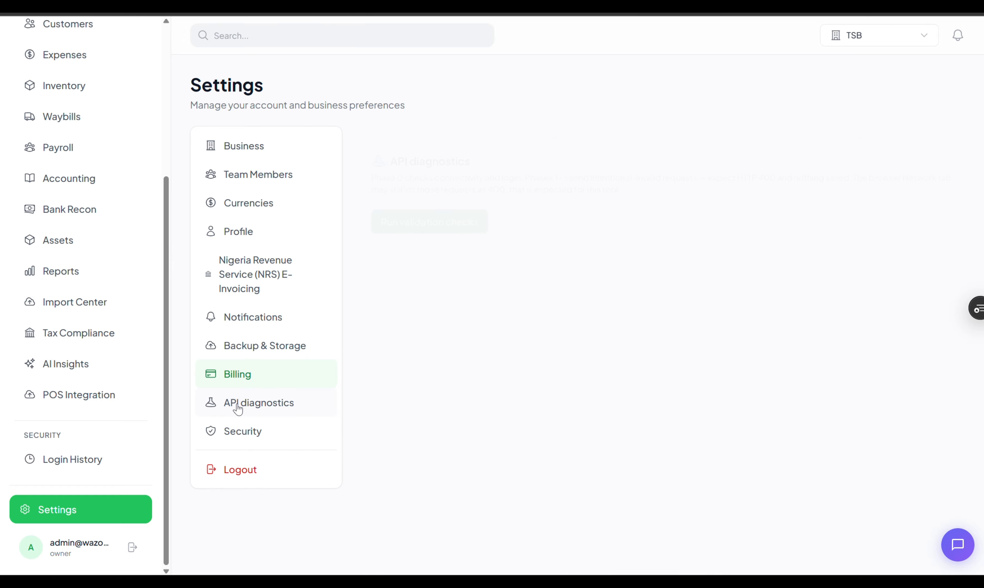
left_click(237, 146)
scroll(86, 348, "down", 5)
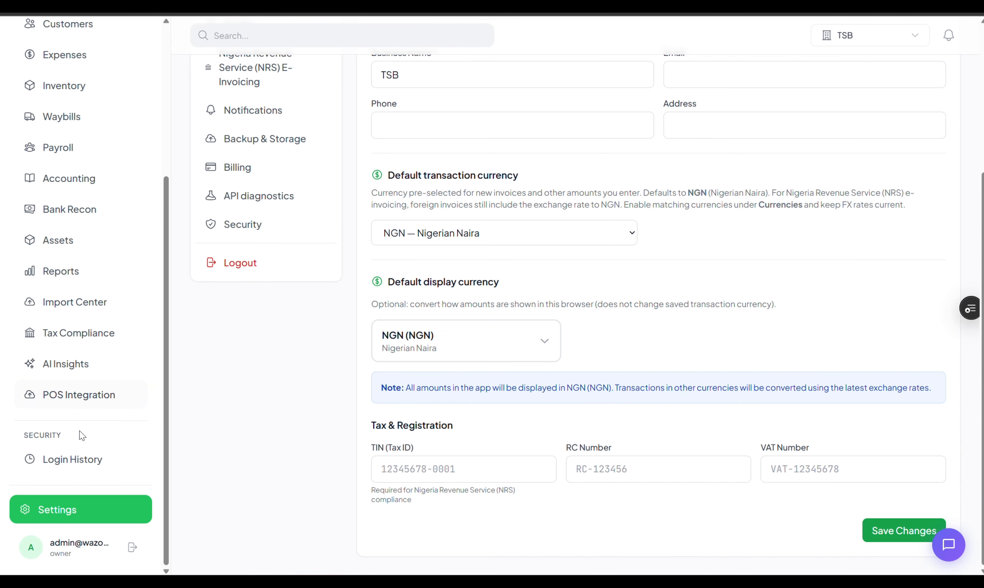
- Log out and sign back in with the saved admin credentials
left_click(132, 548)
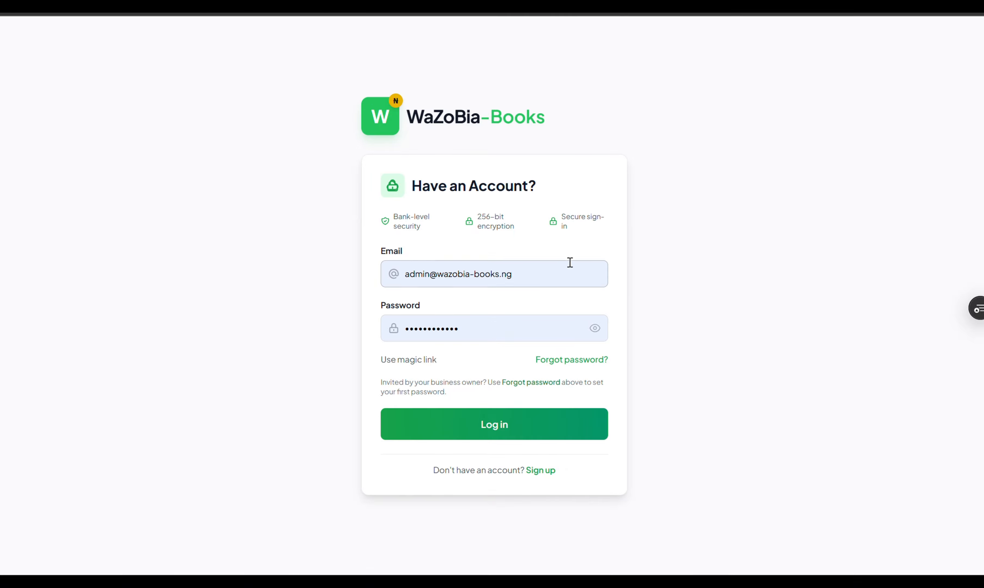
left_click(483, 427)
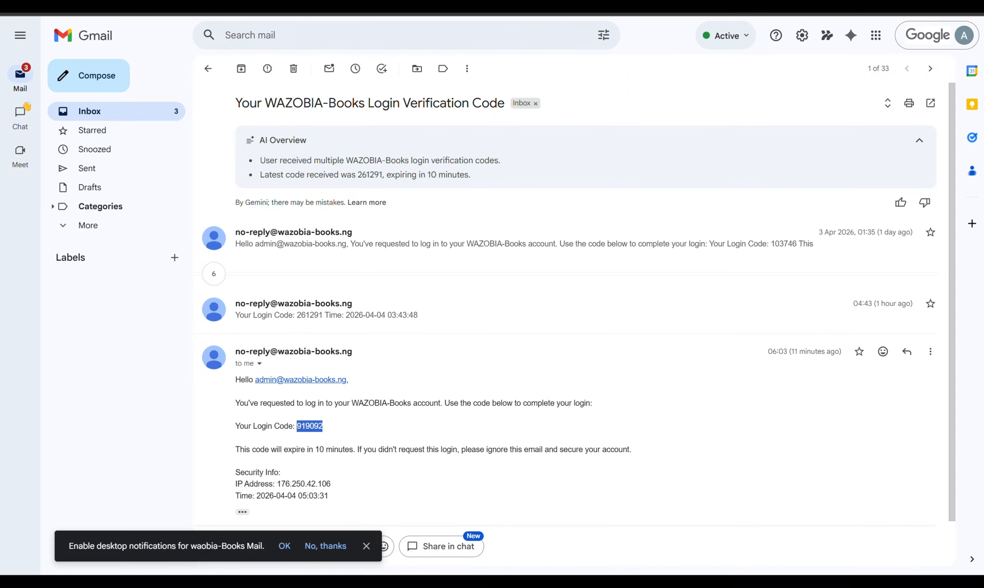
- Copy the 6-digit code from the newest login verification email in the Gmail inbox and return to WAZOBIA-Books
left_click(75, 112)
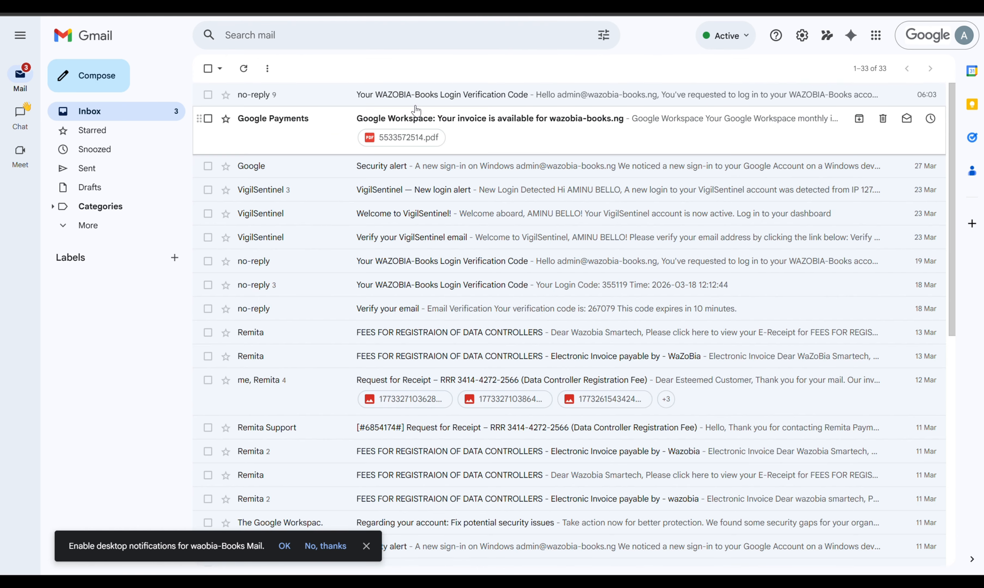
left_click(436, 95)
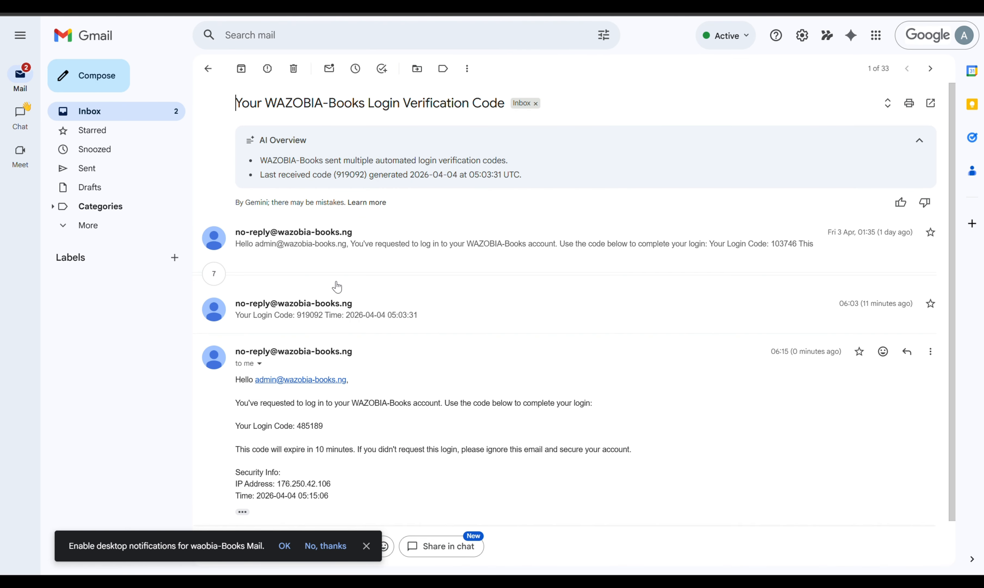
double_click(305, 425)
key("ctrl+c")
left_click(691, 6)
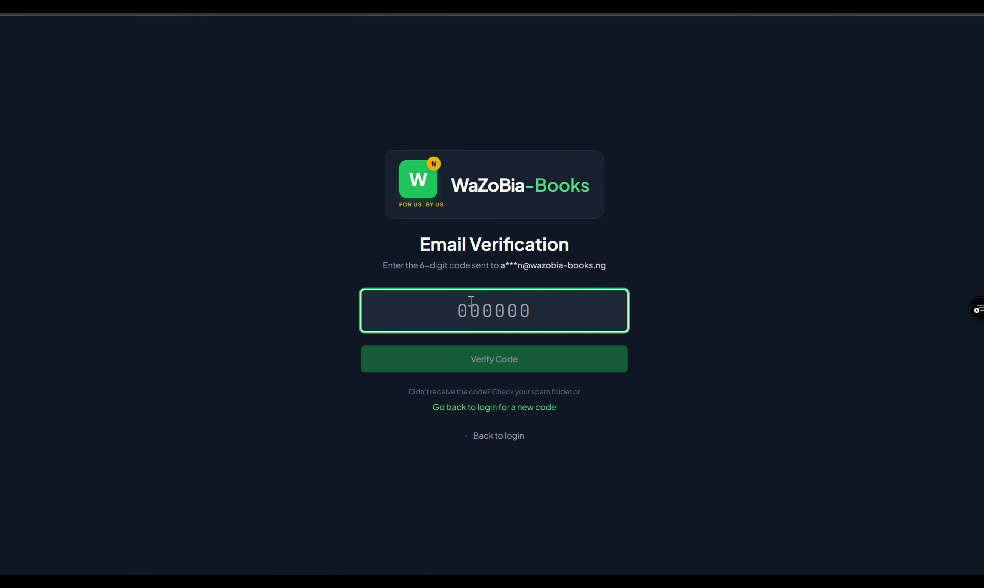
- Paste and submit the login code, then review the reloaded TSB dashboard showing NGN 720,000 revenue
key("ctrl+v")
left_click(479, 351)
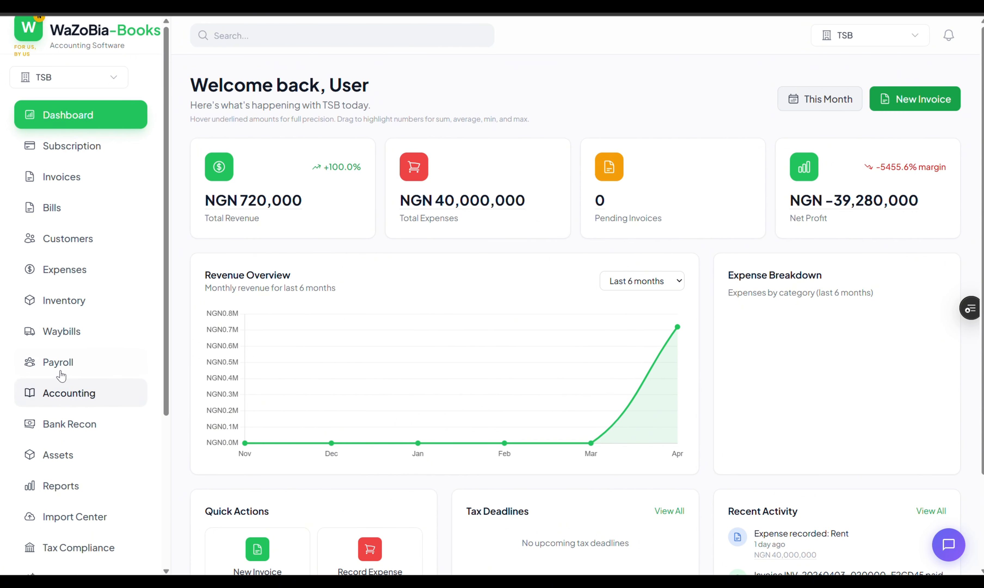
scroll(60, 379, "down", 5)
scroll(58, 383, "up", 5)
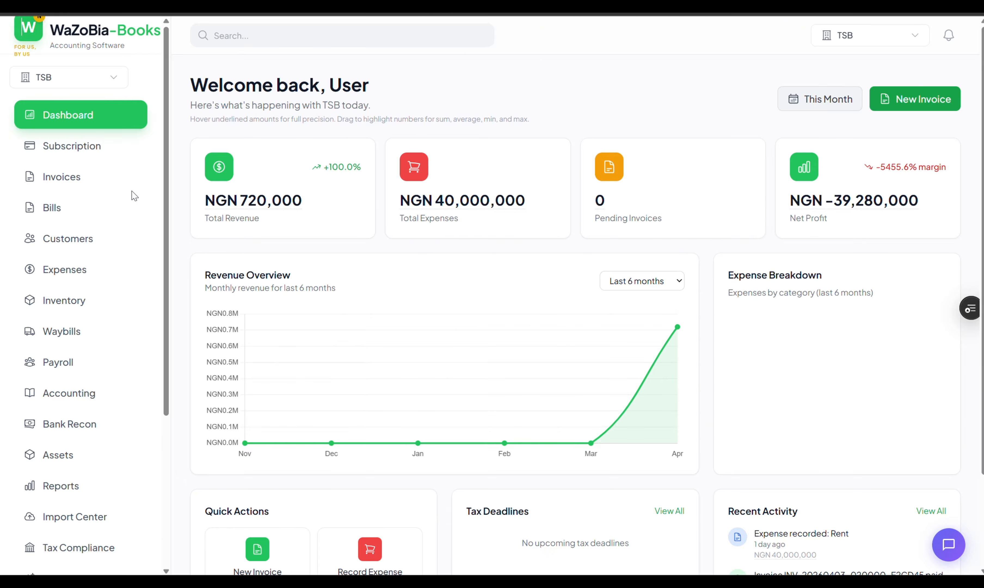
scroll(98, 199, "down", 5)
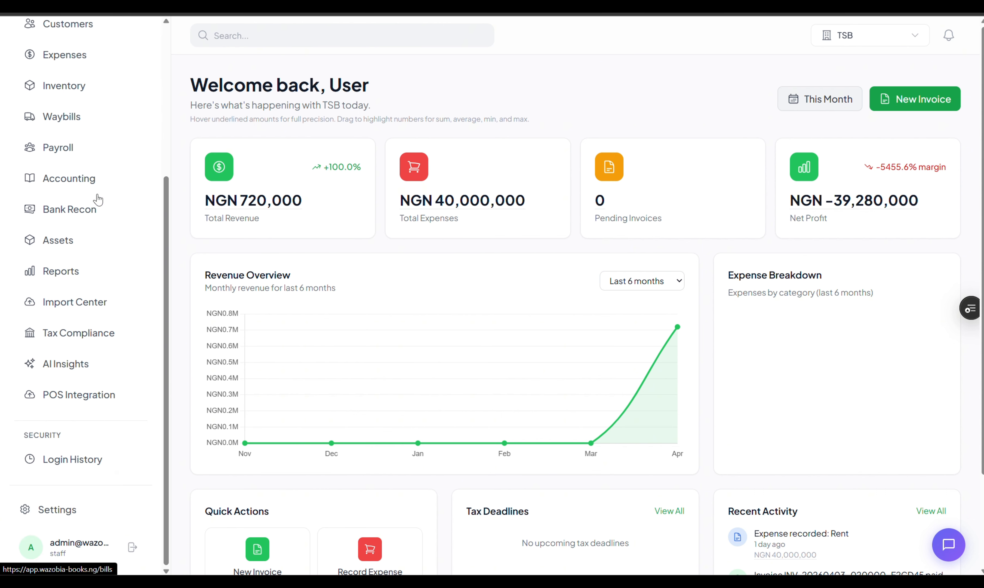
scroll(98, 197, "up", 4)
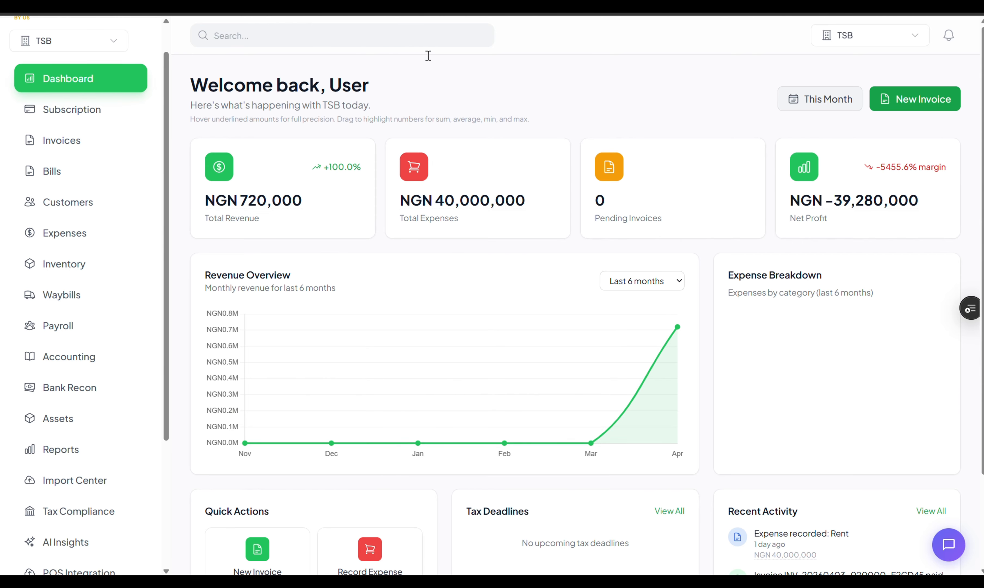
scroll(67, 263, "down", 5)
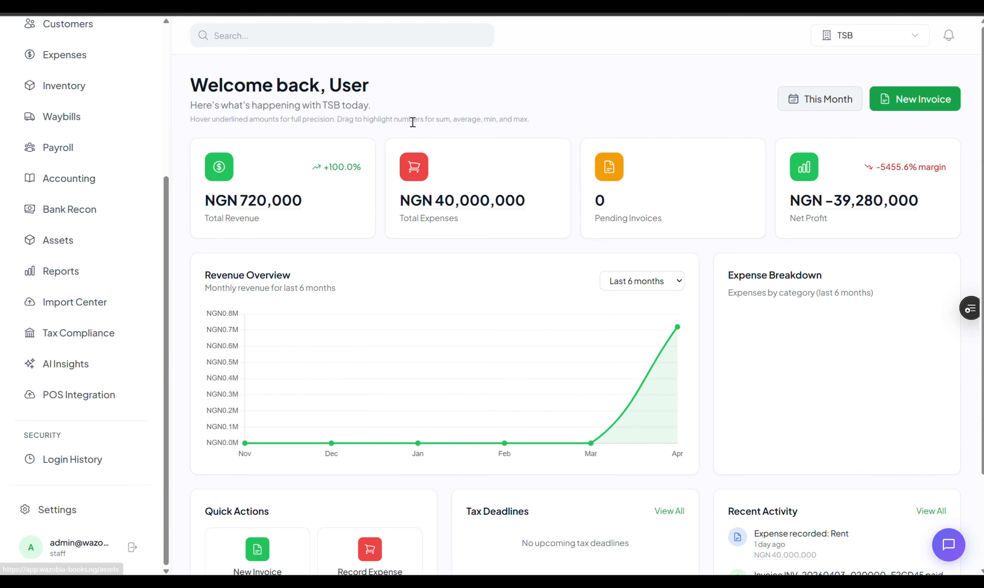